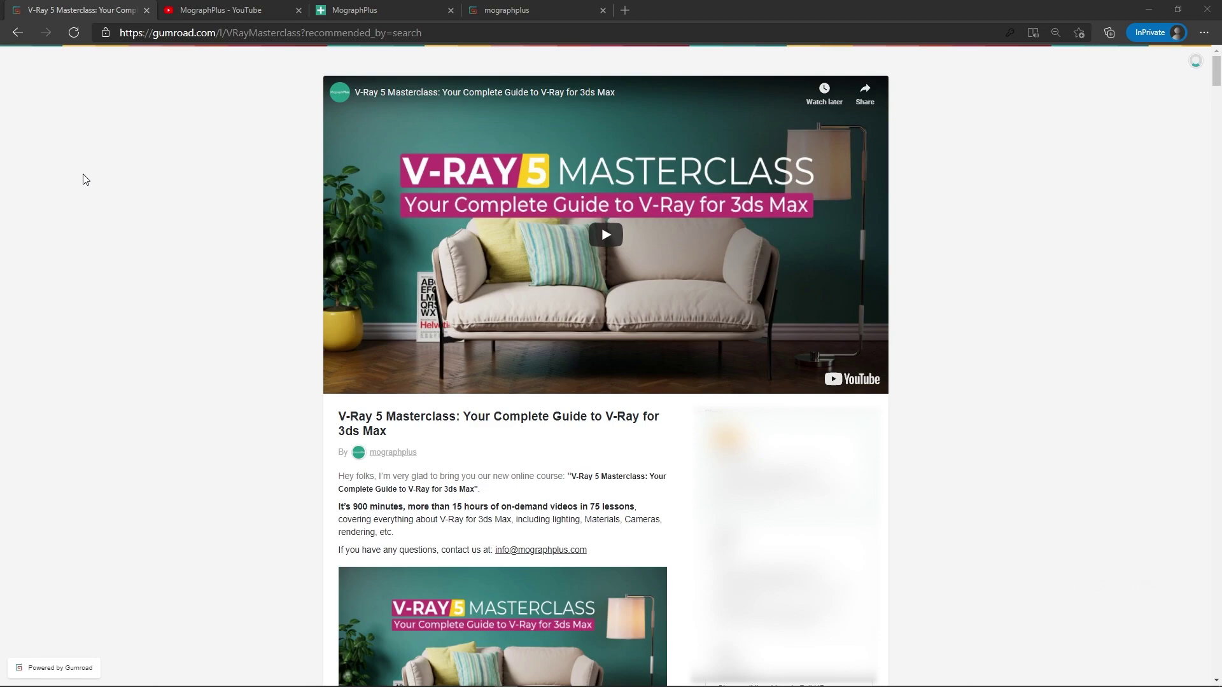
# Switch to the MographPlus YouTube channel's videos tab in Edge.
pyautogui.click(203, 7)
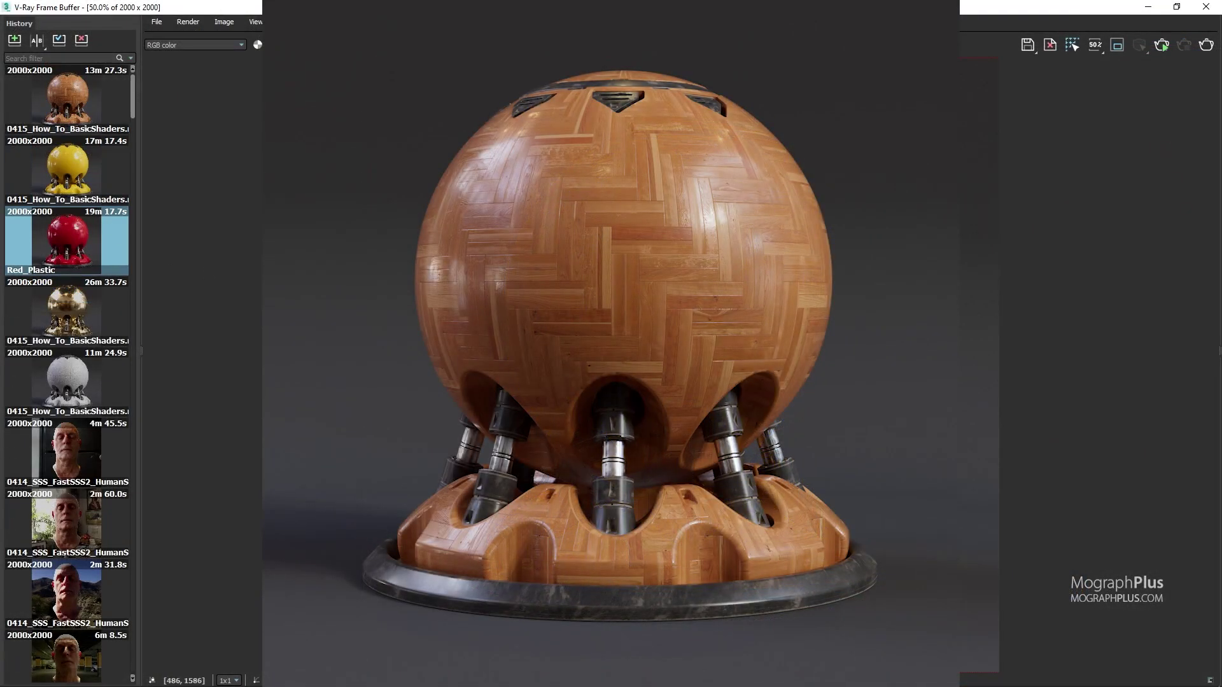
# Collapse the VFB History panel and zoom and pan the Slate view to empty space.
pyautogui.scroll(4, 554, 566)
pyautogui.scroll(-4, 554, 566)
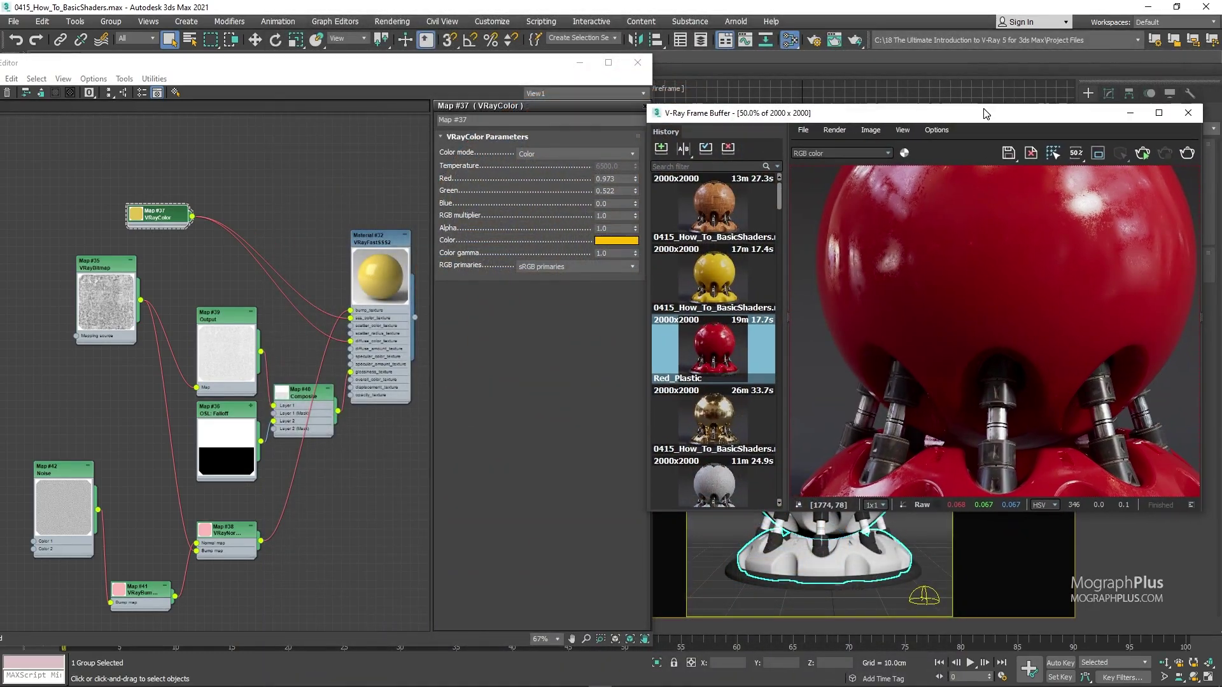
pyautogui.moveTo(788, 262); pyautogui.dragTo(642, 616)
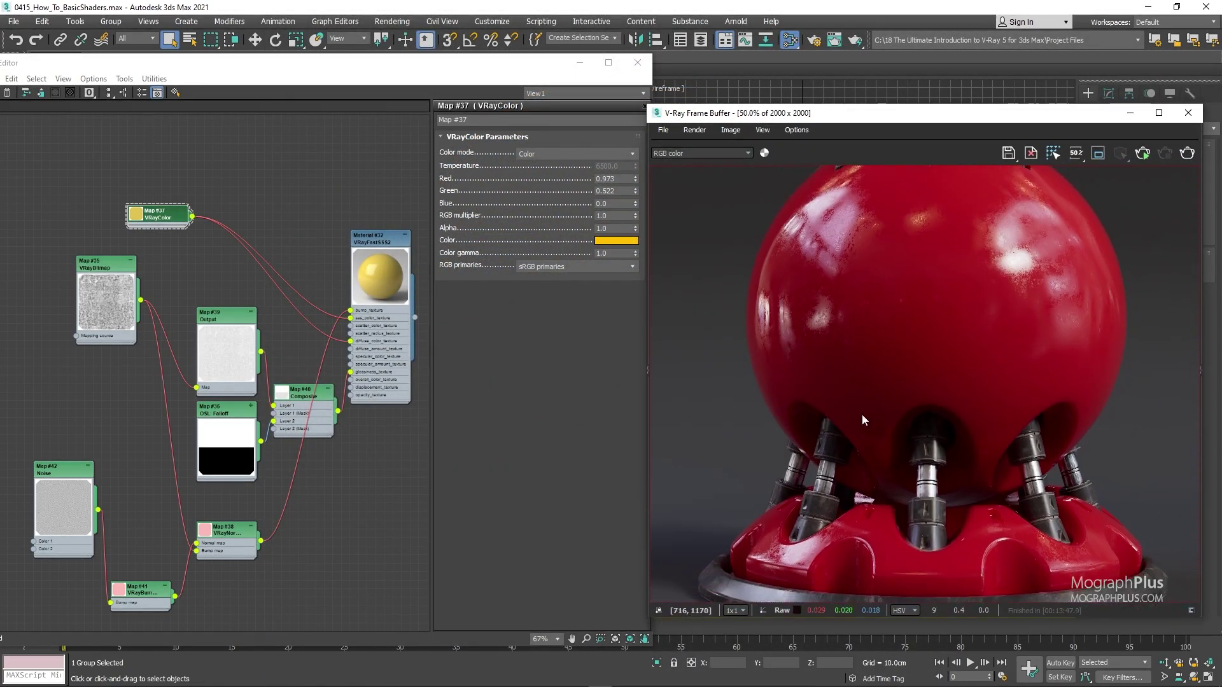
pyautogui.scroll(-2, 831, 381)
pyautogui.scroll(-4, 238, 241)
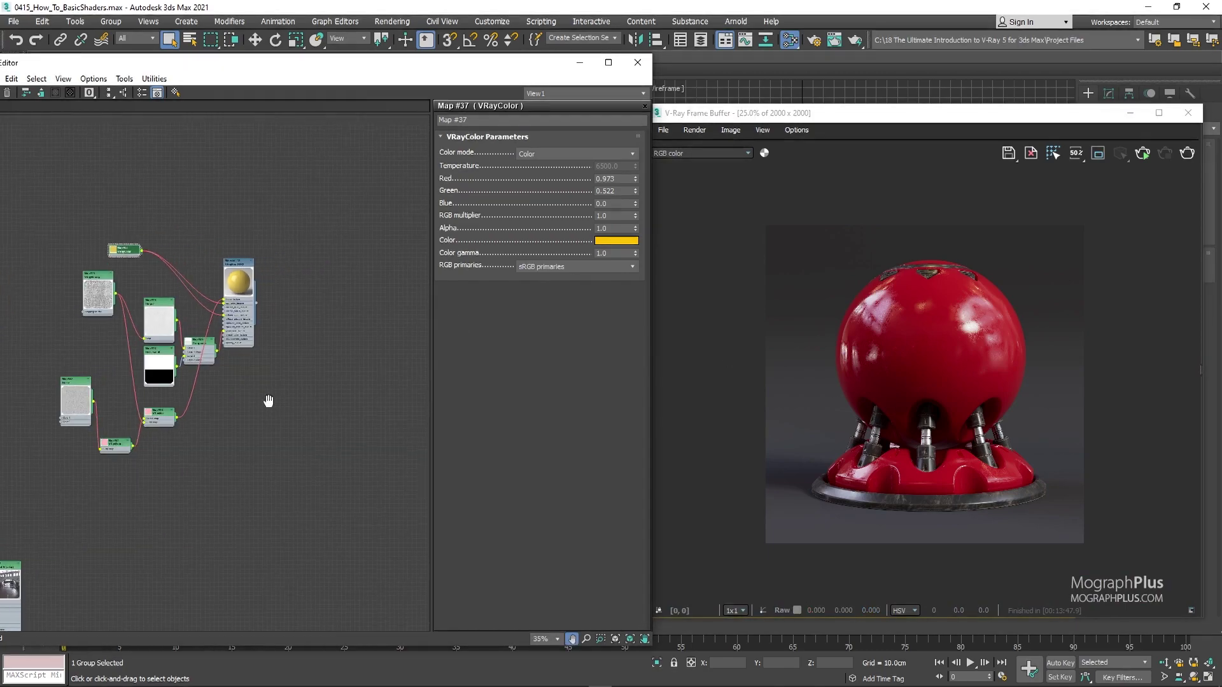
pyautogui.moveTo(268, 401); pyautogui.dragTo(119, 366, button='middle')
# Create a VRayMtl node, assign it to the shader ball and re-render.
pyautogui.moveTo(265, 298); pyautogui.dragTo(250, 296, button='middle')
pyautogui.rightClick(250, 297)
pyautogui.moveTo(261, 304)
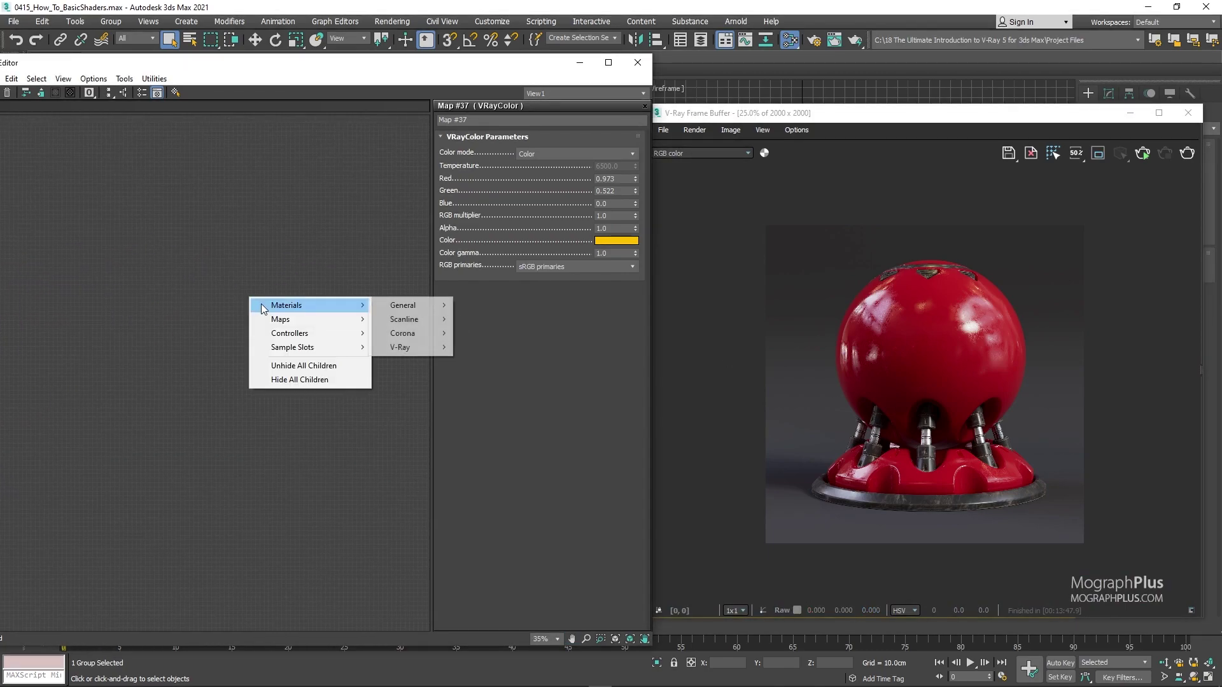
pyautogui.moveTo(404, 346)
pyautogui.click(499, 512)
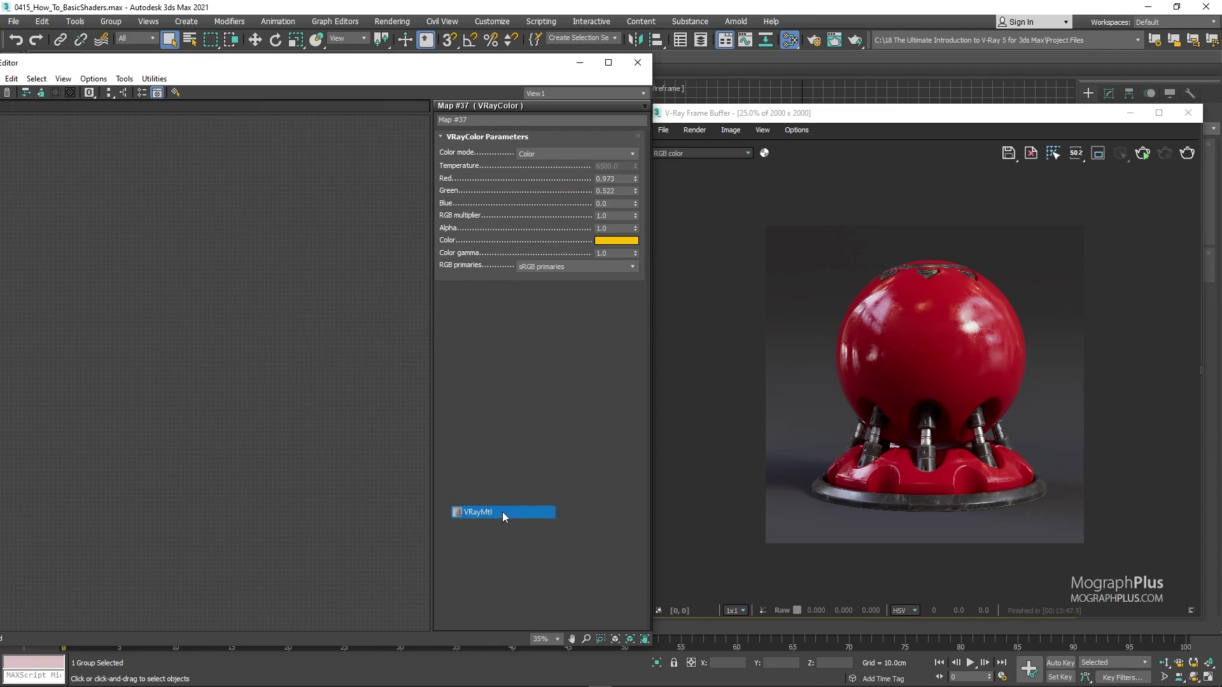
pyautogui.rightClick(258, 292)
pyautogui.click(286, 312)
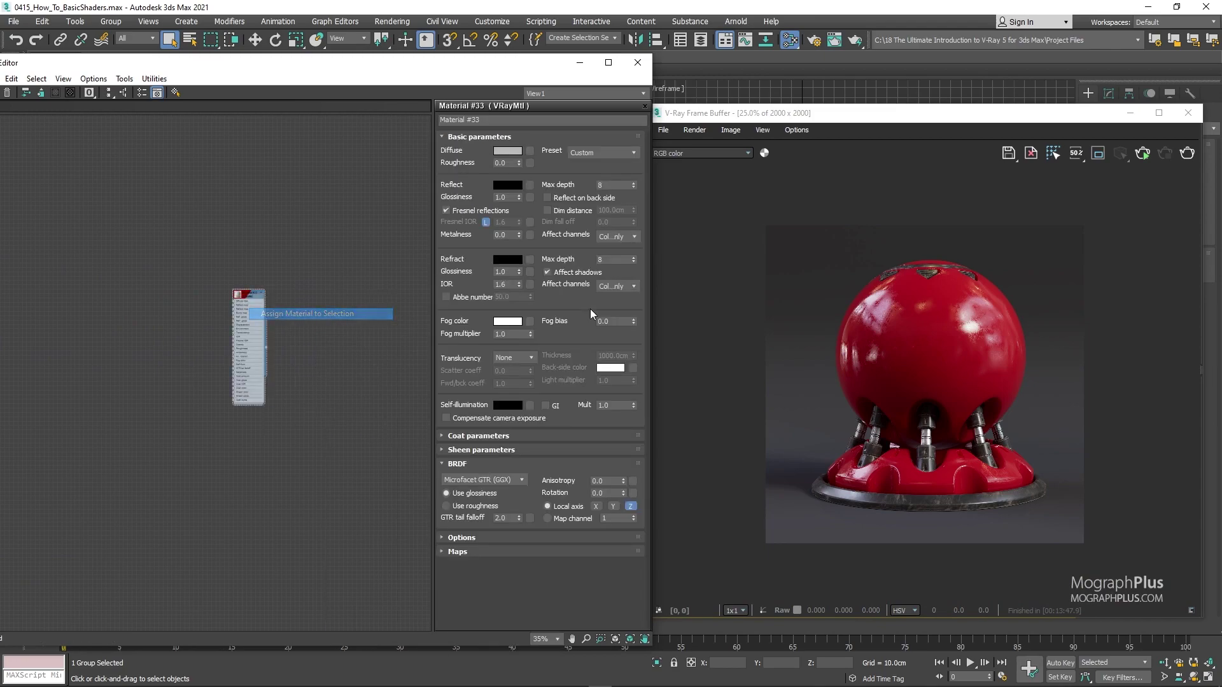
pyautogui.click(1142, 153)
# Add a VRayBitmap texture node to the Slate graph.
pyautogui.scroll(5, 346, 339)
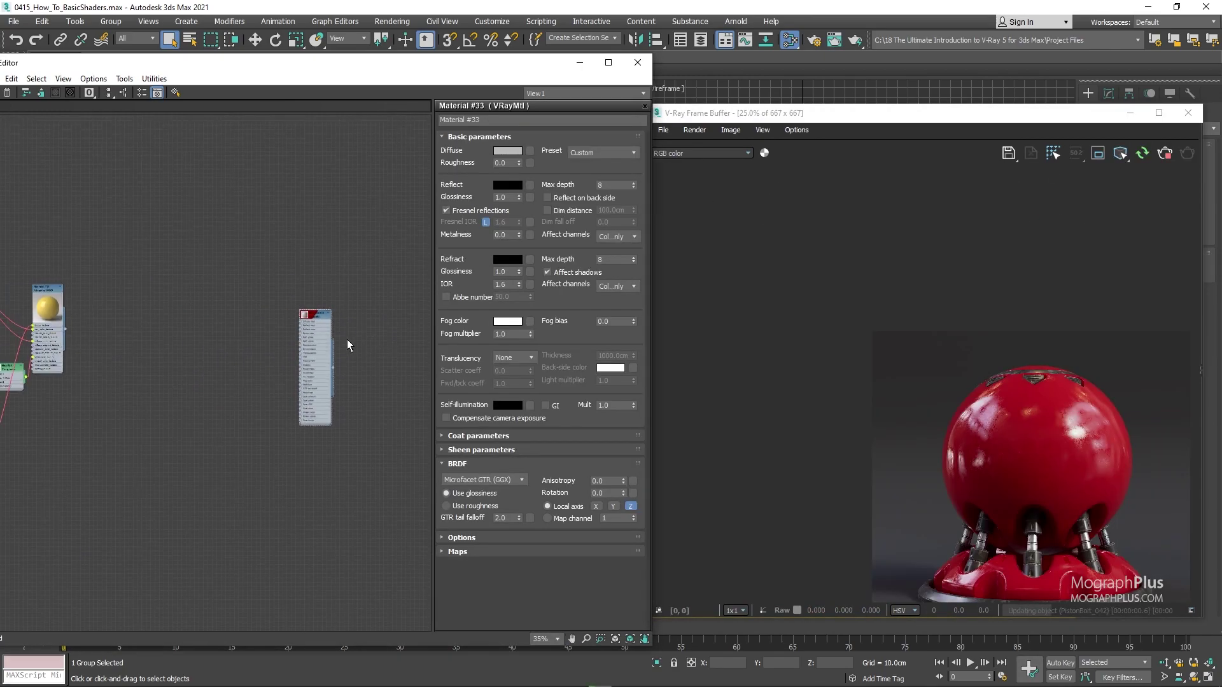
pyautogui.scroll(3, 305, 299)
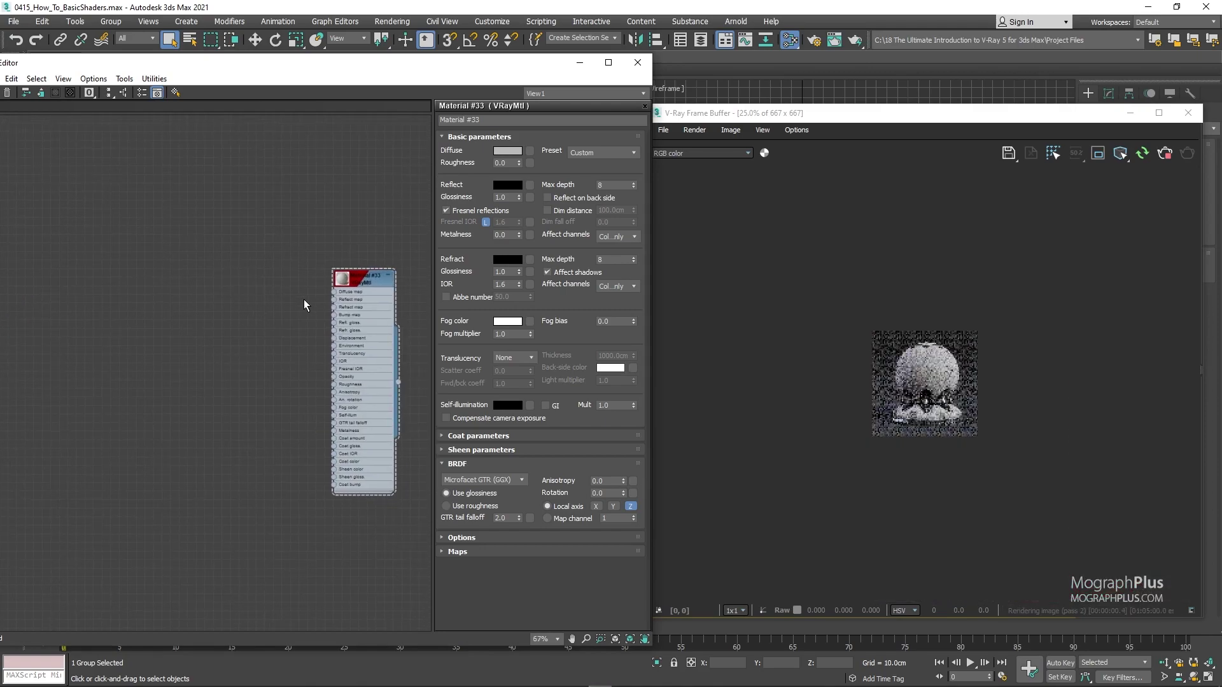
pyautogui.rightClick(88, 288)
pyautogui.moveTo(119, 308)
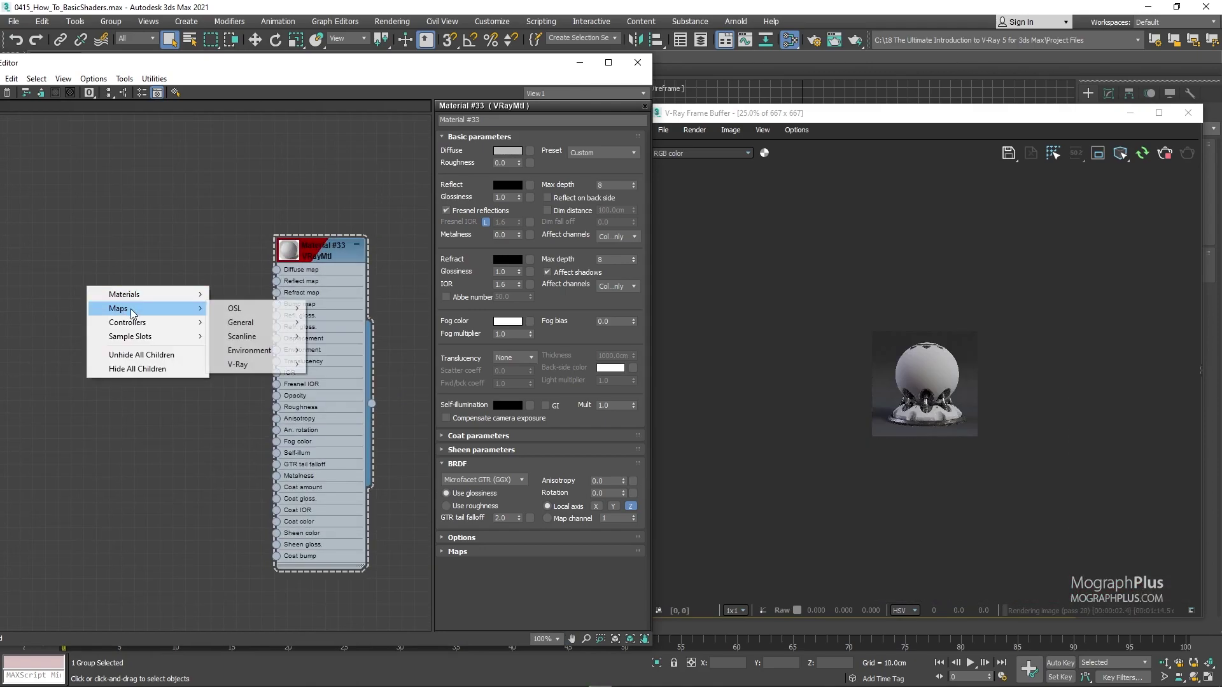
pyautogui.moveTo(268, 365)
pyautogui.click(337, 297)
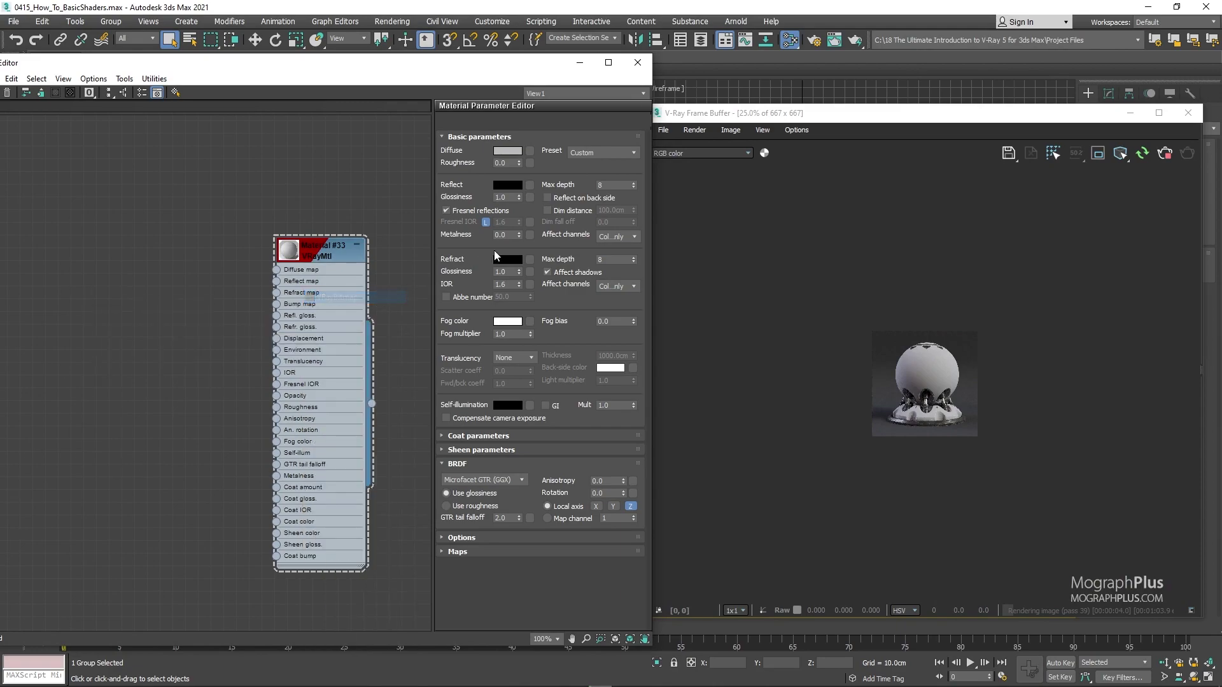
# Load the Parquet image file into the VRayBitmap.
pyautogui.click(632, 156)
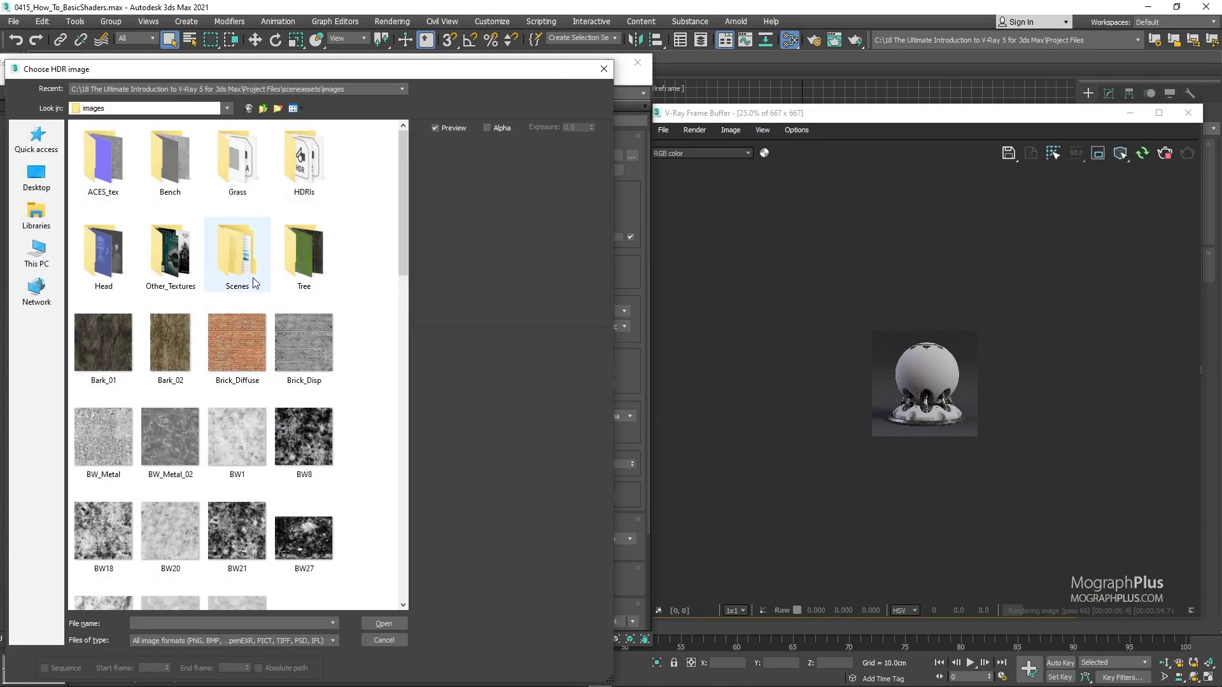
pyautogui.scroll(-5, 212, 341)
pyautogui.scroll(-5, 212, 337)
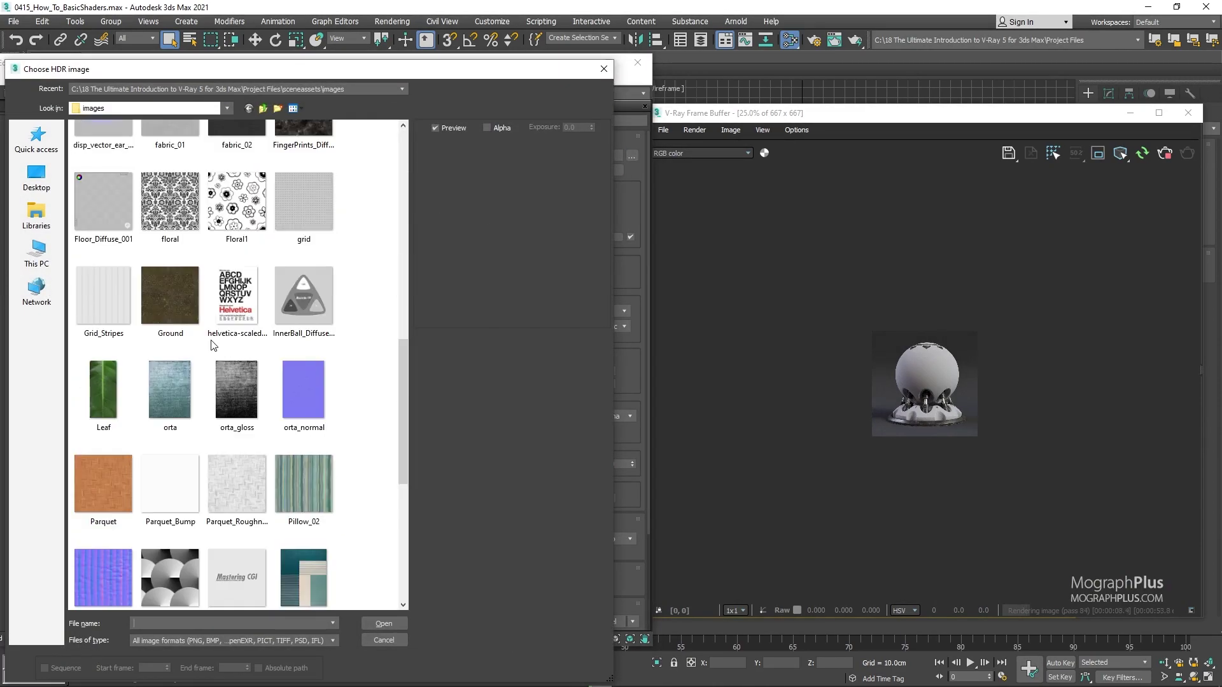
pyautogui.click(97, 472)
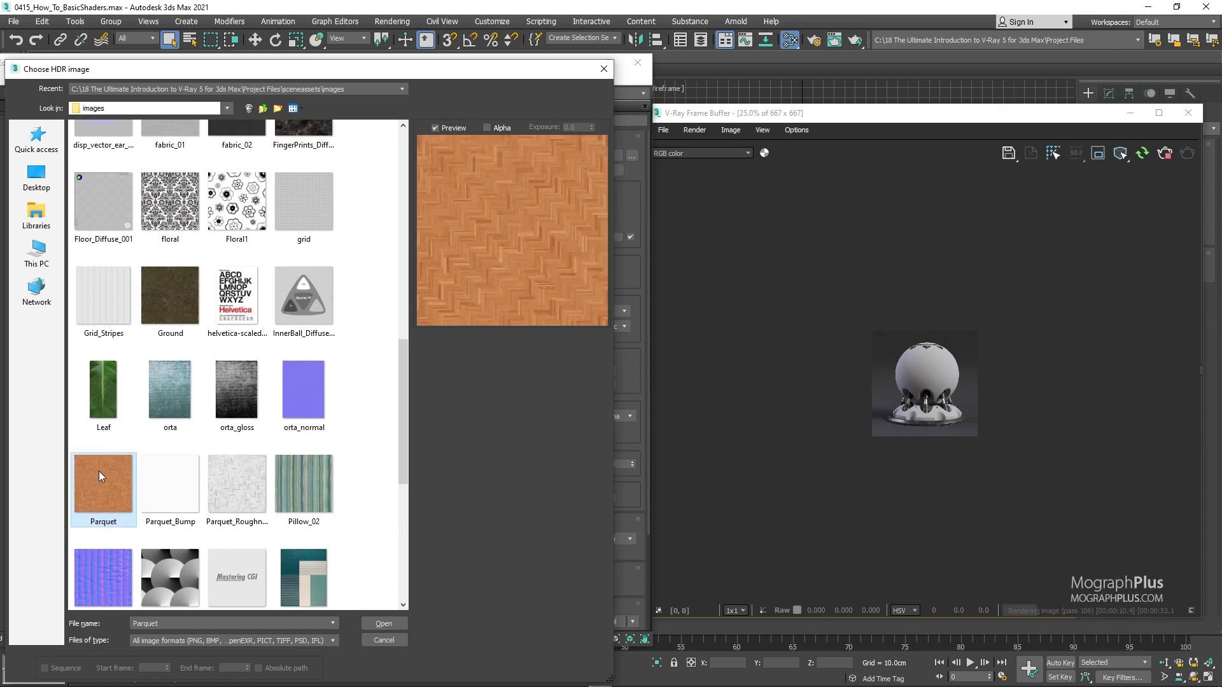
pyautogui.doubleClick(98, 471)
pyautogui.scroll(4, 923, 353)
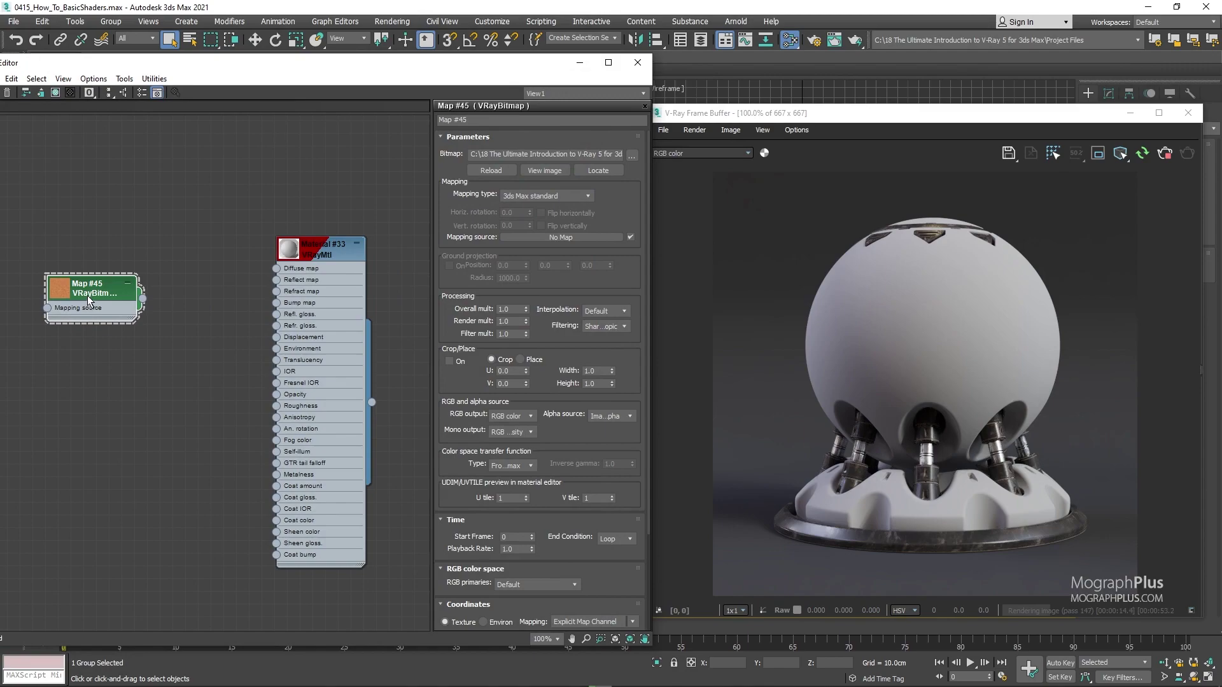
# Set the bitmap's RGB primaries to sRGB and wire it into the Diffuse map.
pyautogui.moveTo(87, 295); pyautogui.dragTo(124, 295)
pyautogui.scroll(-2, 509, 513)
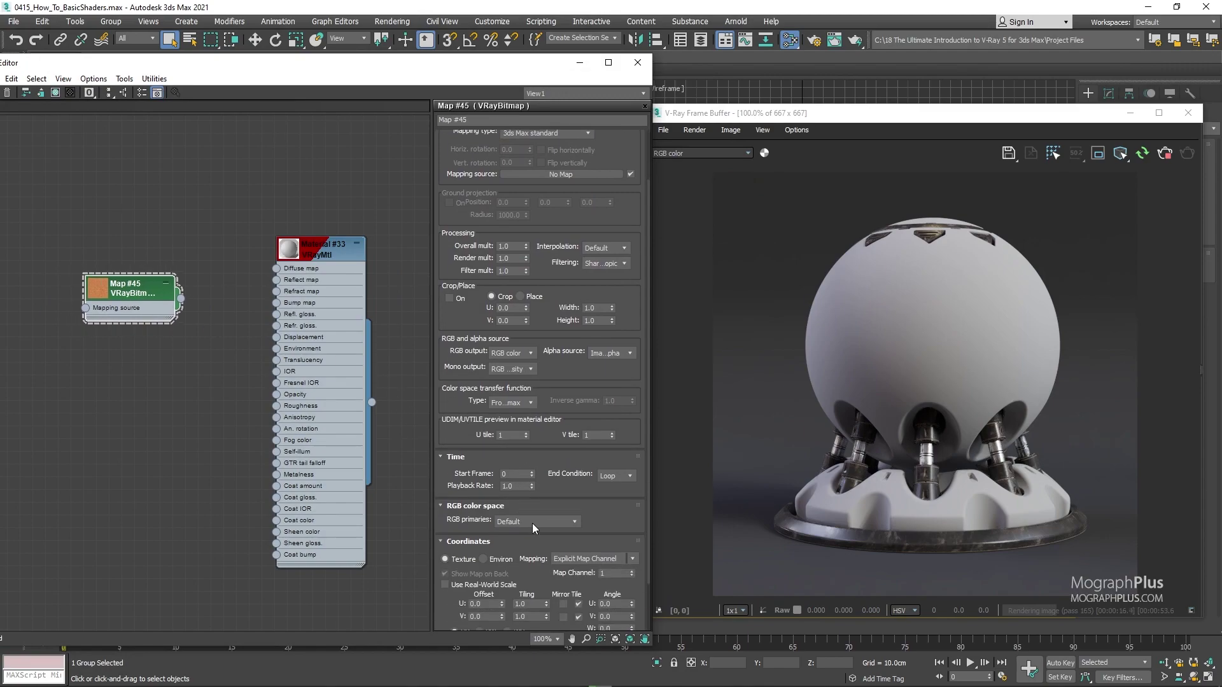
pyautogui.click(534, 523)
pyautogui.click(536, 541)
pyautogui.scroll(2, 275, 348)
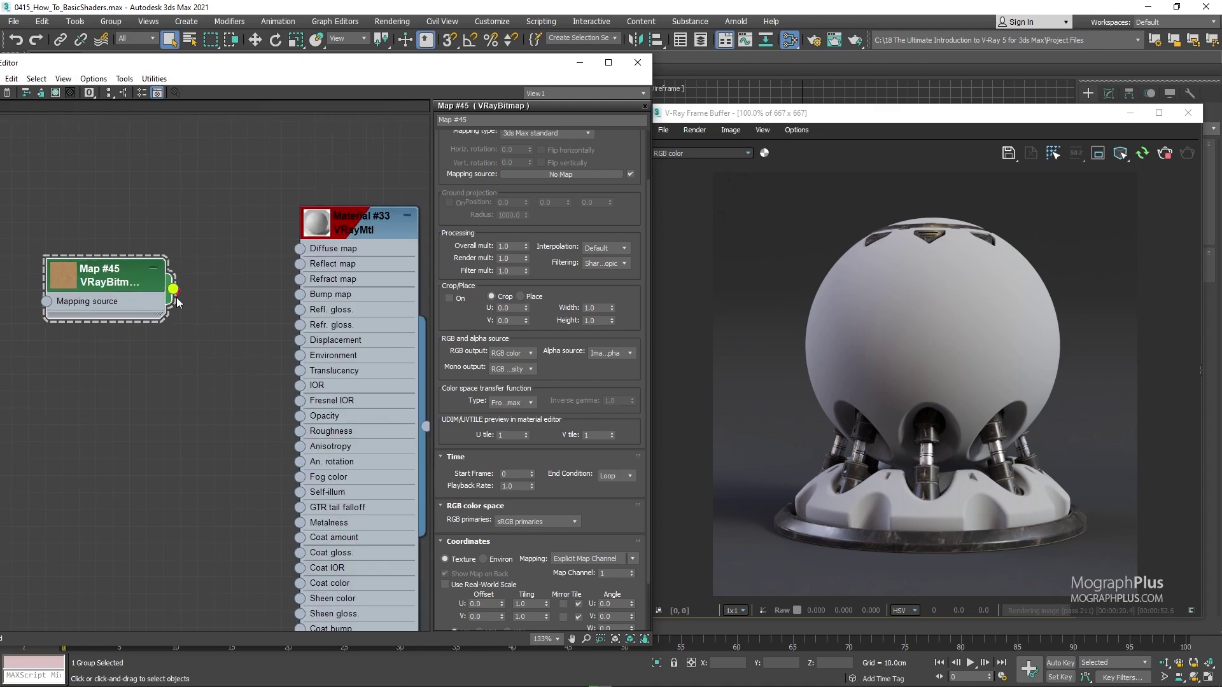
pyautogui.moveTo(181, 304); pyautogui.dragTo(299, 249)
# Set the parquet texture's U and V tiling to 0.75.
pyautogui.moveTo(242, 334); pyautogui.dragTo(213, 263, button='middle')
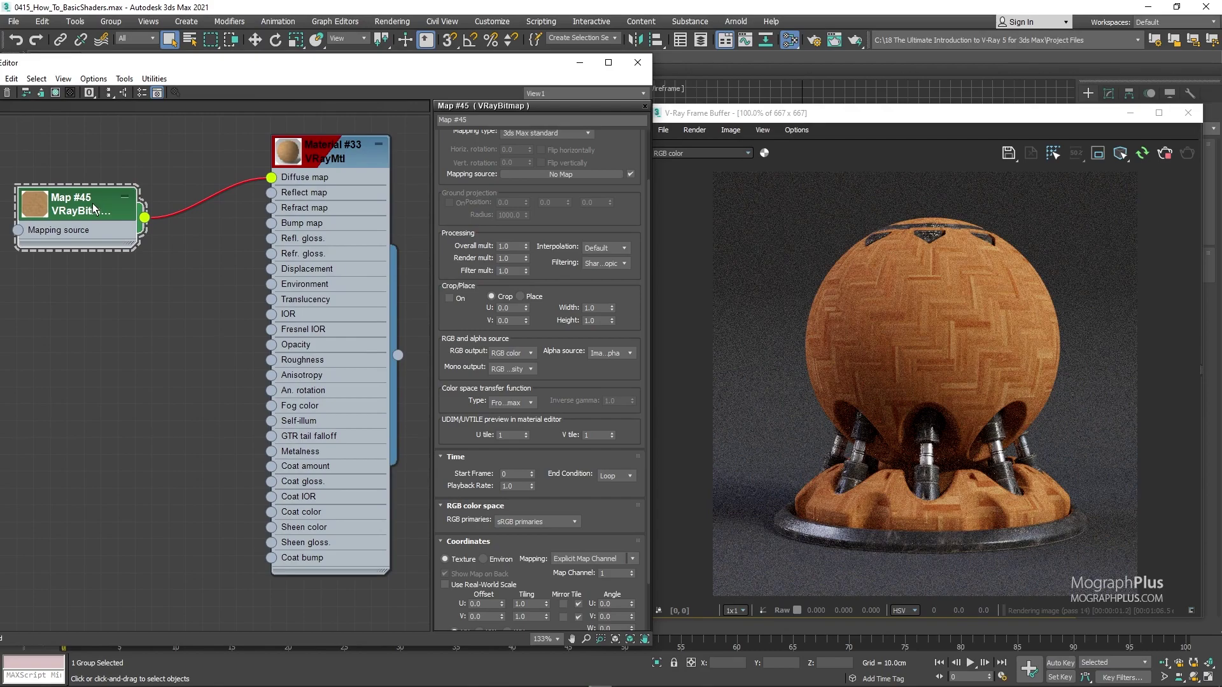
pyautogui.scroll(-1, 534, 516)
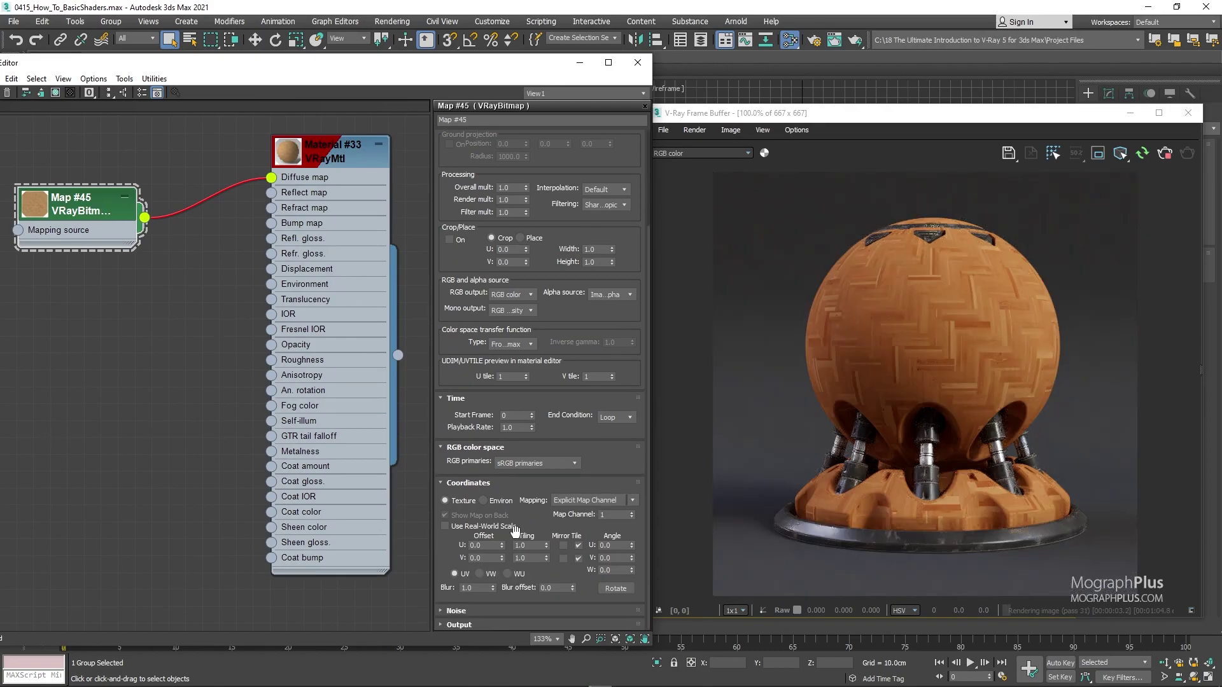
pyautogui.doubleClick(533, 545)
pyautogui.write('0.75')
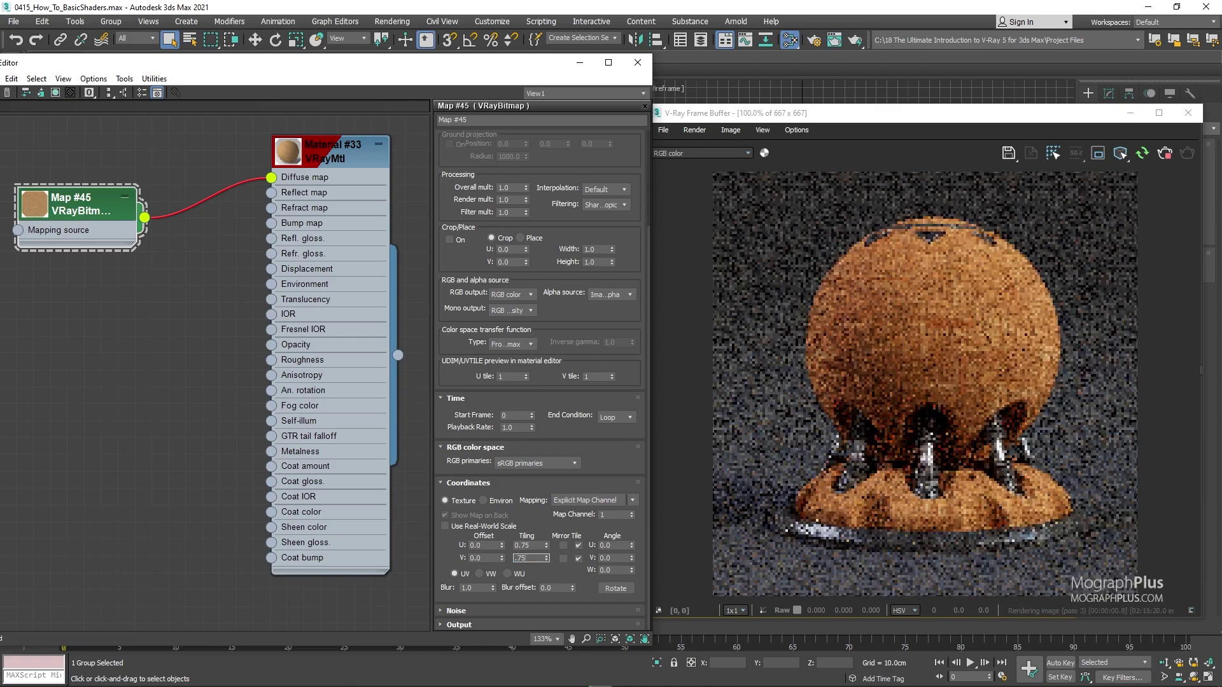
pyautogui.press('Return')
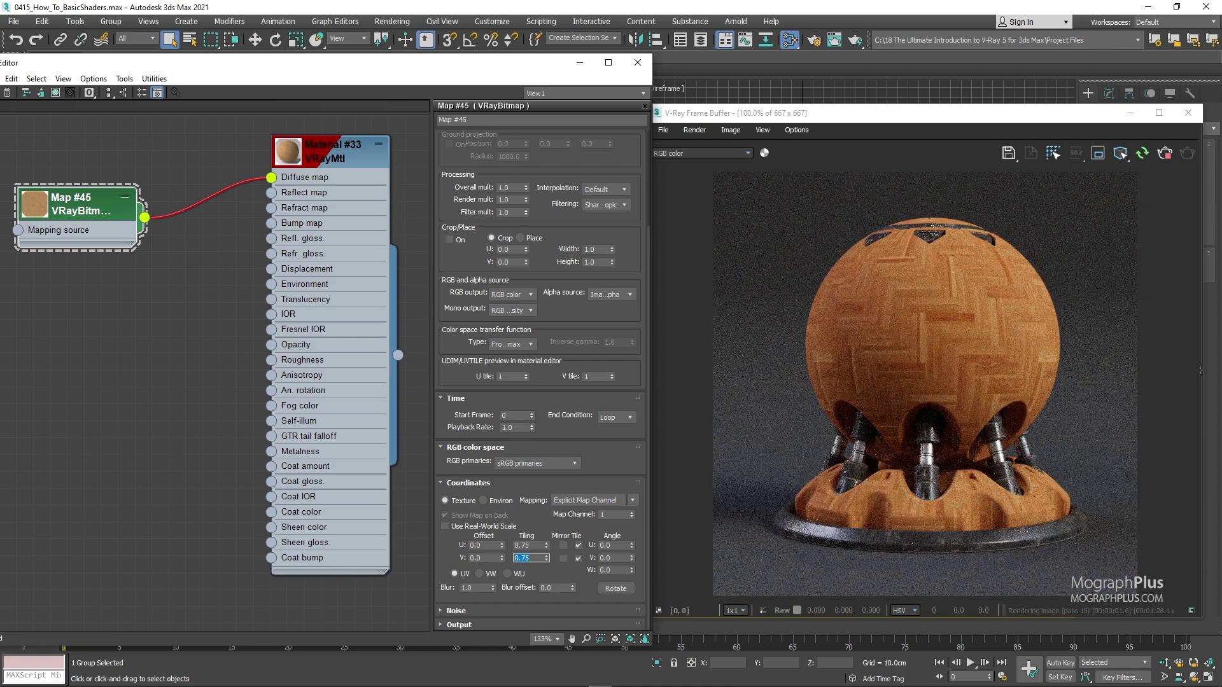
# Switch Material #33's BRDF to 'Use roughness'.
pyautogui.click(323, 166)
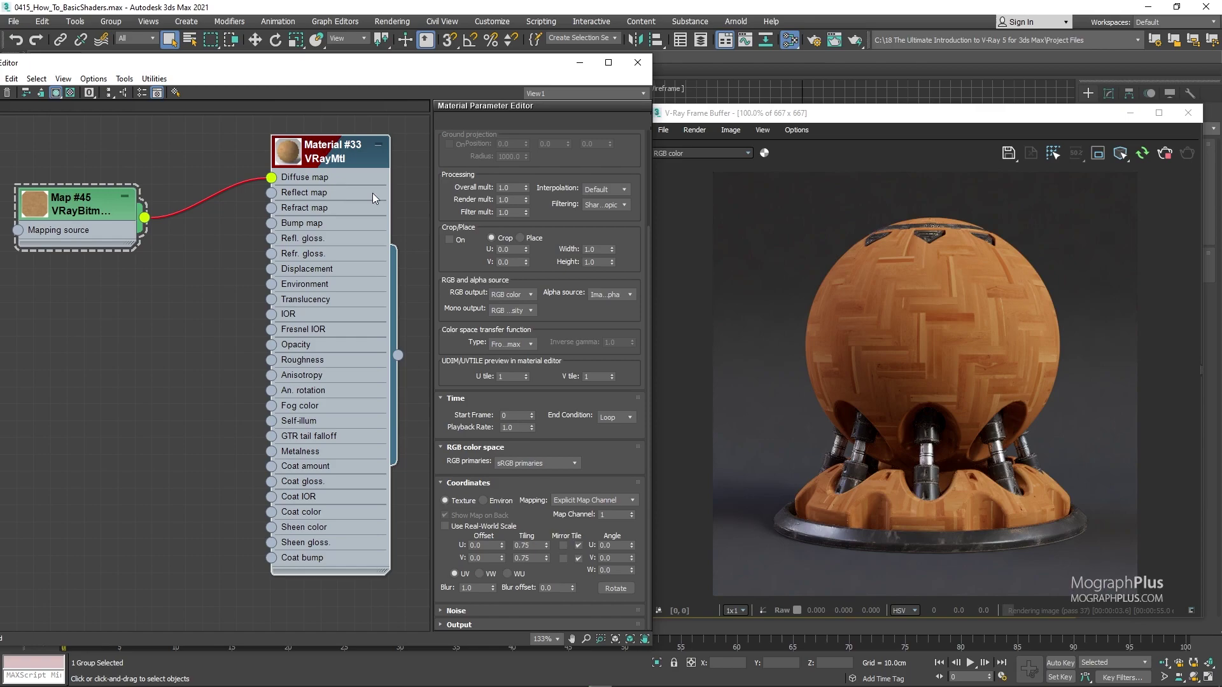
pyautogui.click(476, 508)
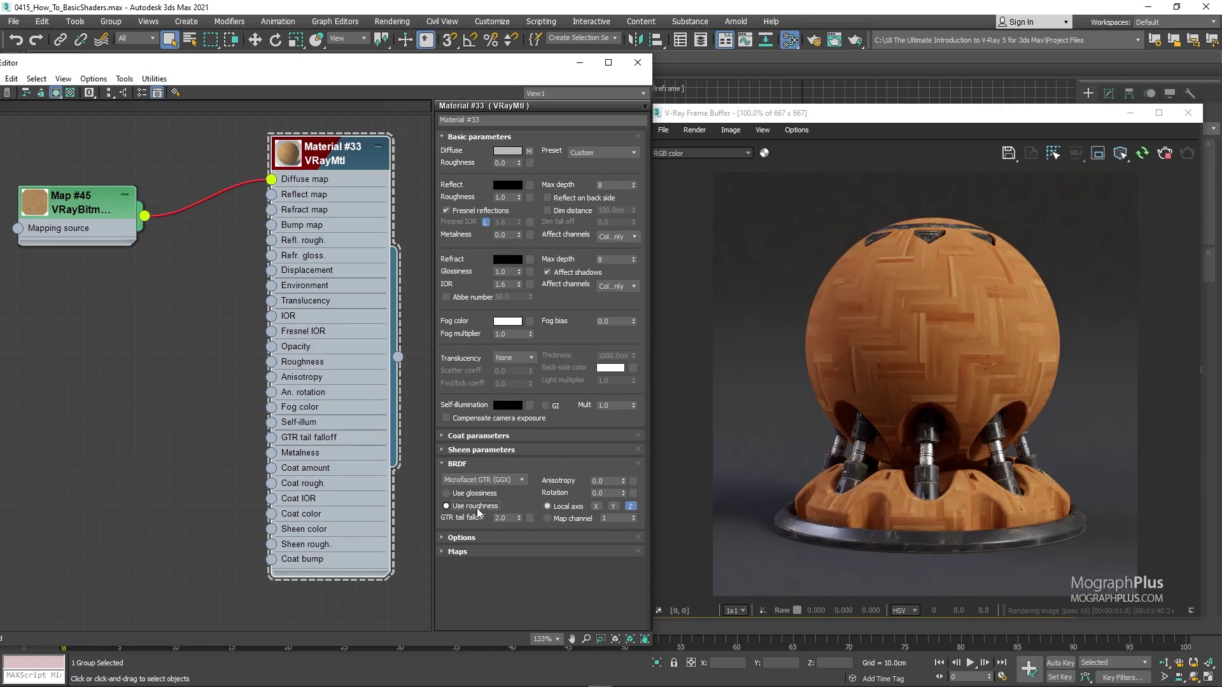
pyautogui.click(1200, 332)
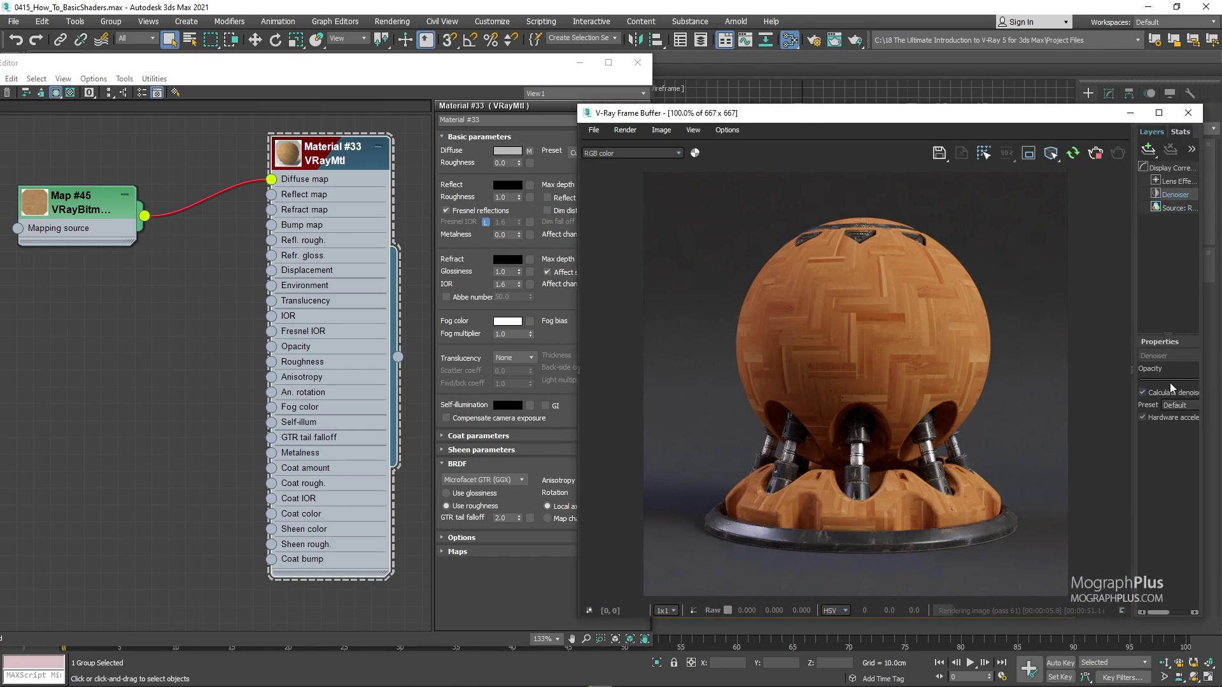
pyautogui.moveTo(1128, 367); pyautogui.dragTo(1202, 368)
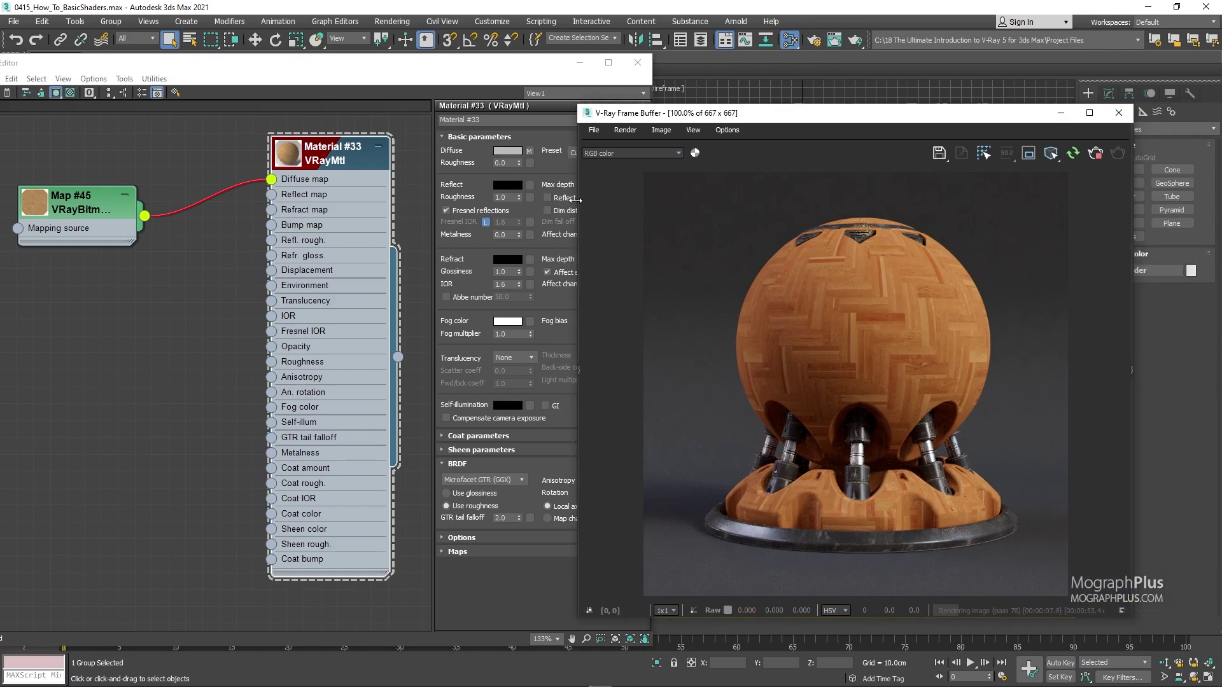
# Set the material's Reflect colour to full white.
pyautogui.click(508, 185)
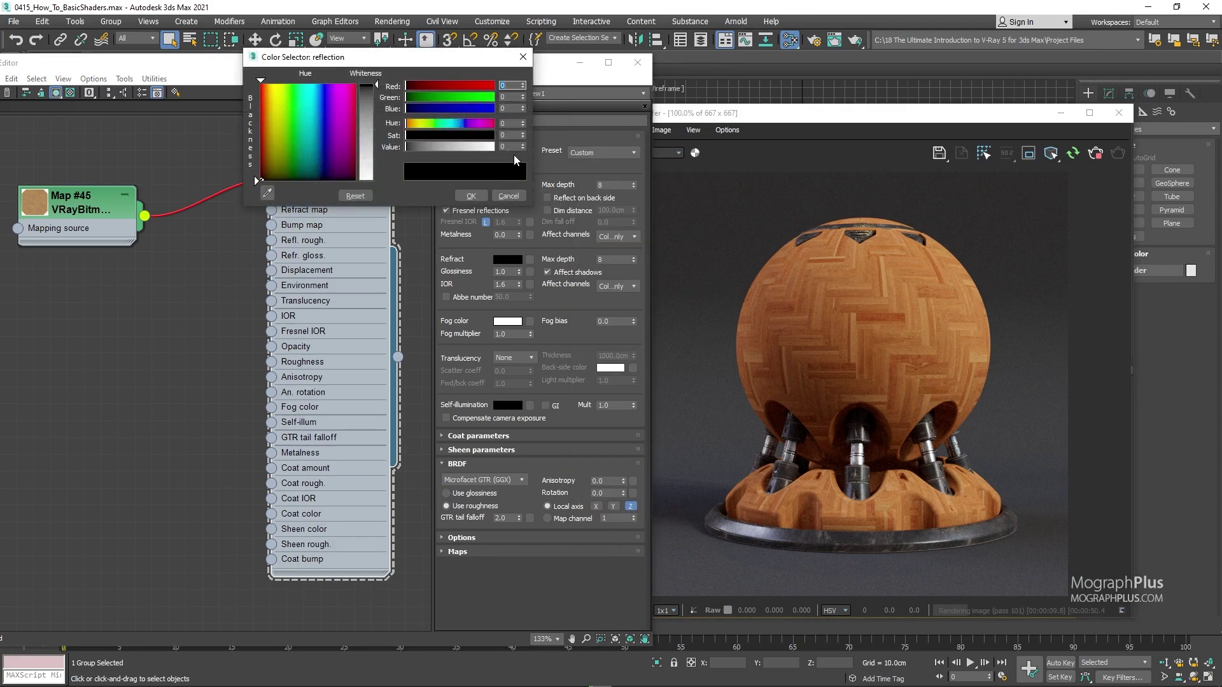
pyautogui.moveTo(470, 147); pyautogui.dragTo(509, 147)
pyautogui.click(470, 195)
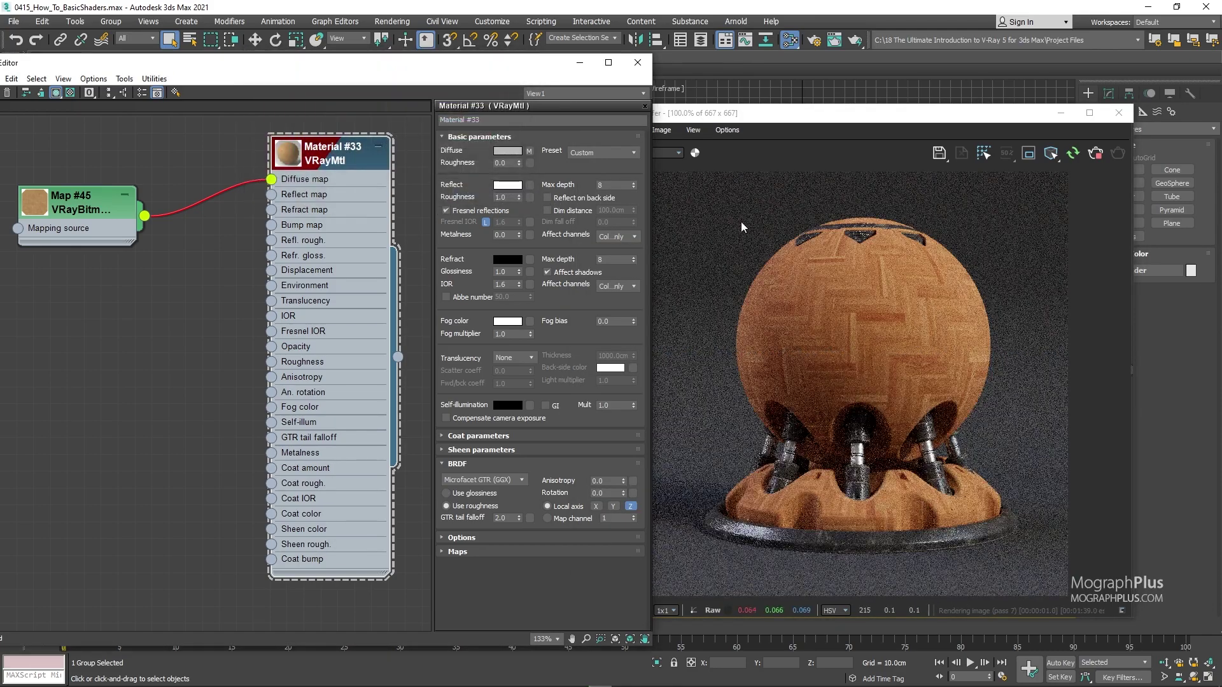
pyautogui.click(741, 227)
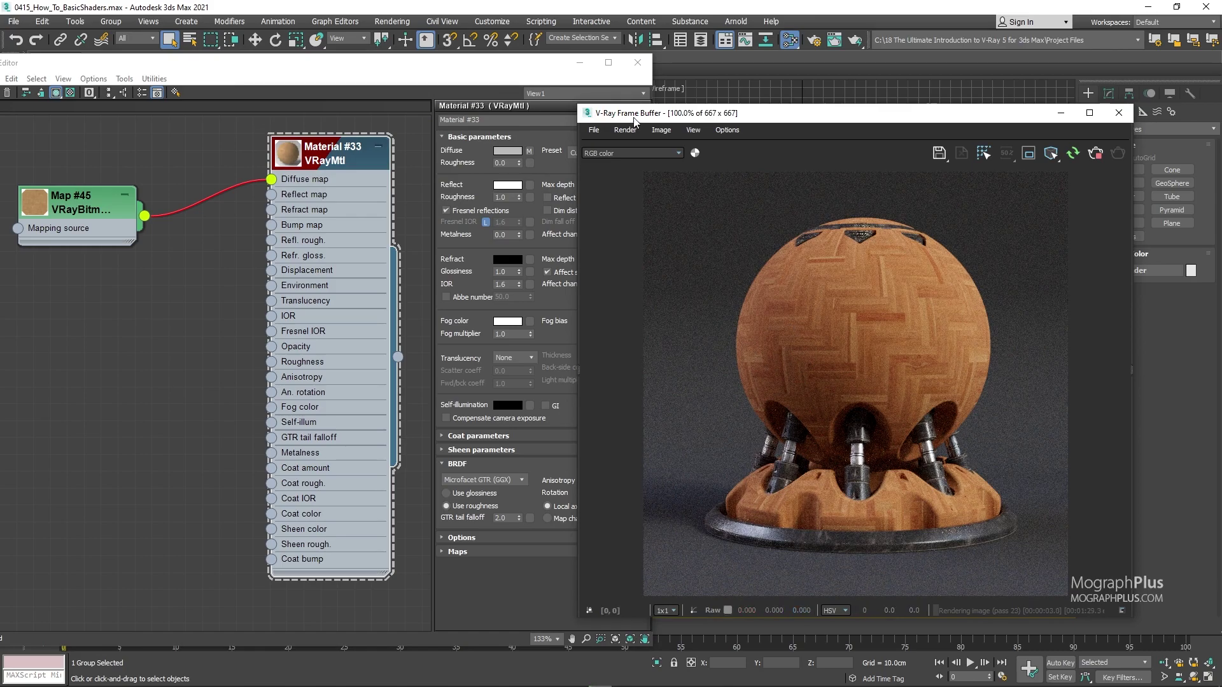
pyautogui.moveTo(509, 62); pyautogui.dragTo(428, 59)
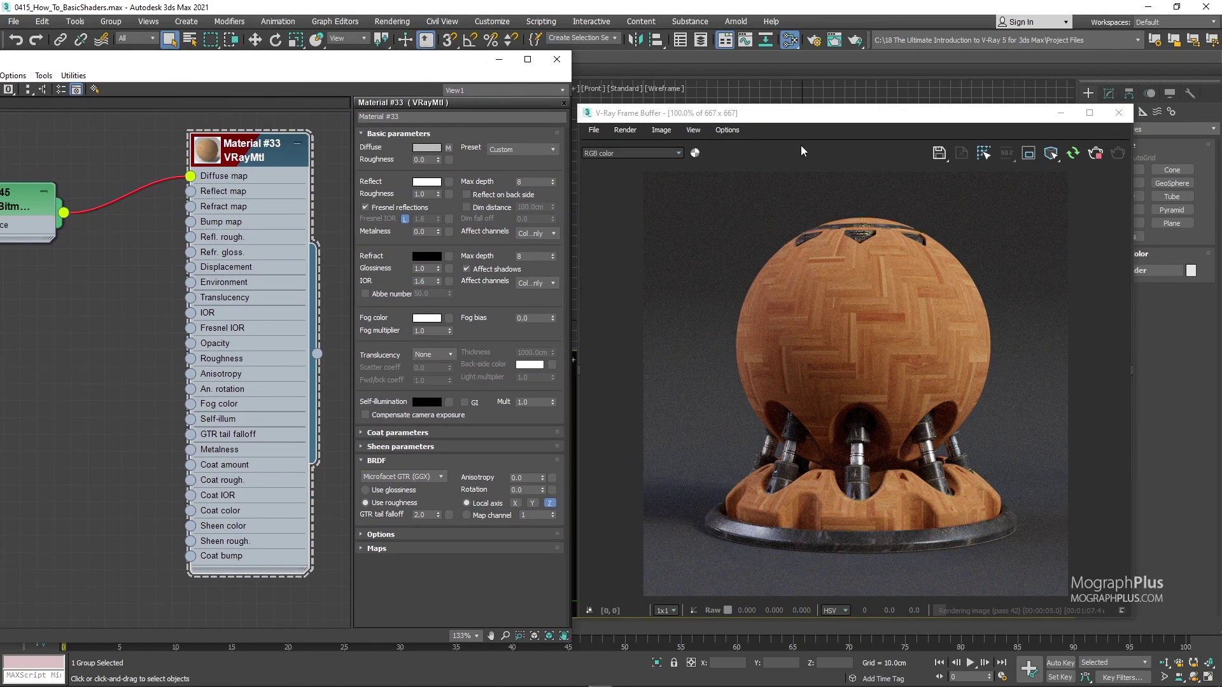
# Enlarge the render window to show the full 842x842 image.
pyautogui.moveTo(585, 112); pyautogui.dragTo(717, 52)
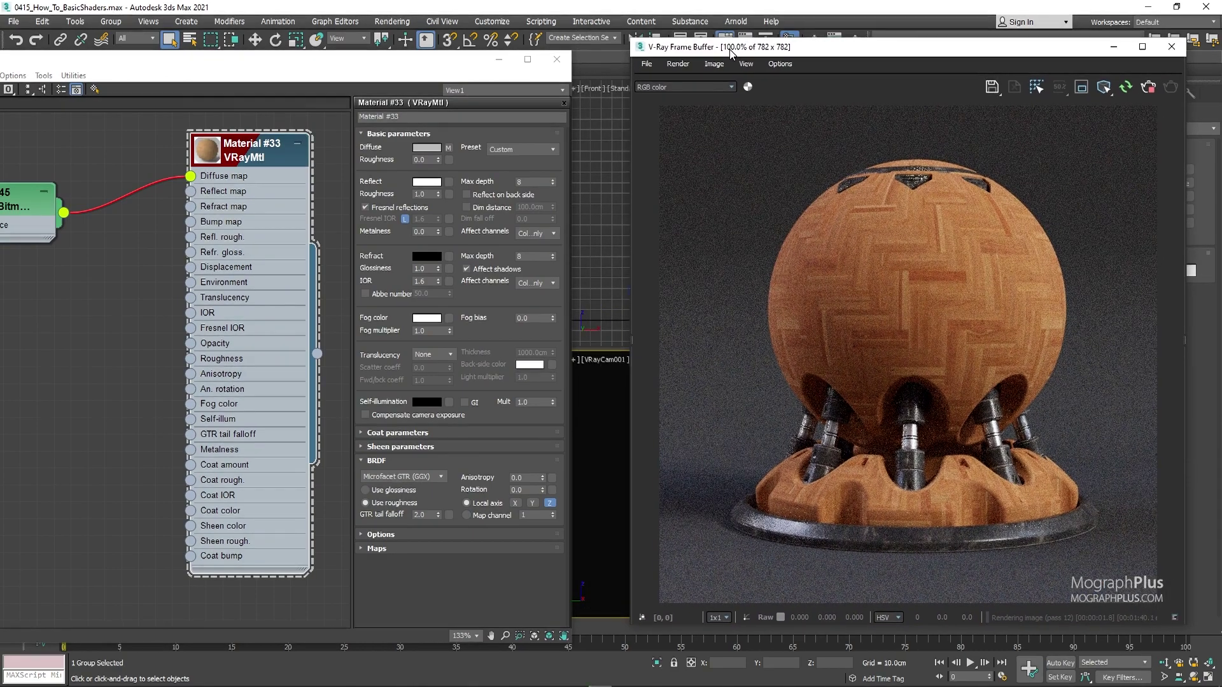
pyautogui.moveTo(631, 627); pyautogui.dragTo(598, 665)
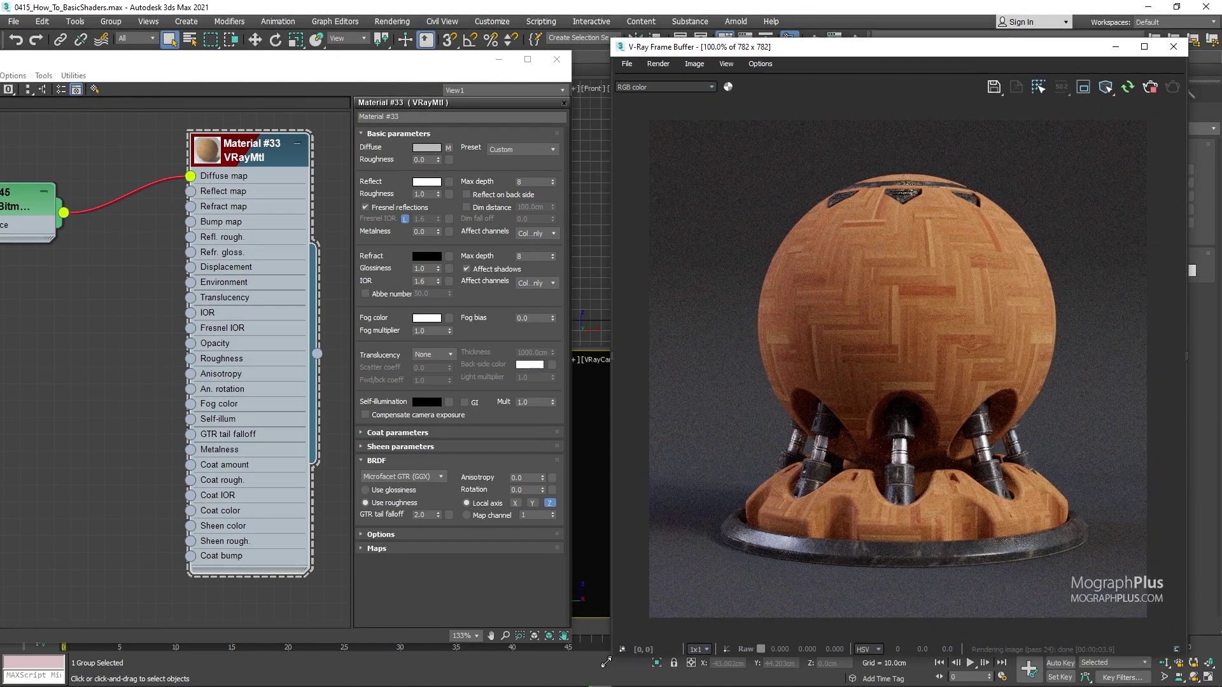
pyautogui.moveTo(90, 390); pyautogui.dragTo(155, 395, button='middle')
# Add a second VRayBitmap node to the material graph.
pyautogui.scroll(-2, 158, 405)
pyautogui.rightClick(62, 347)
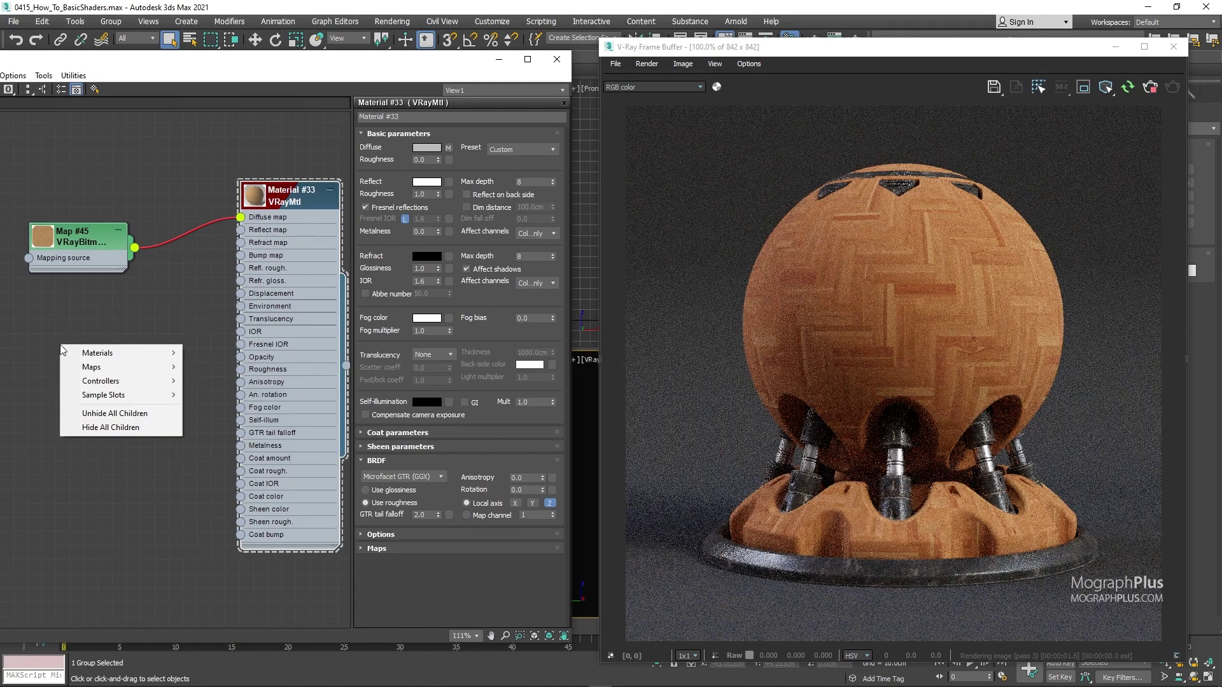
pyautogui.moveTo(91, 367)
pyautogui.moveTo(210, 423)
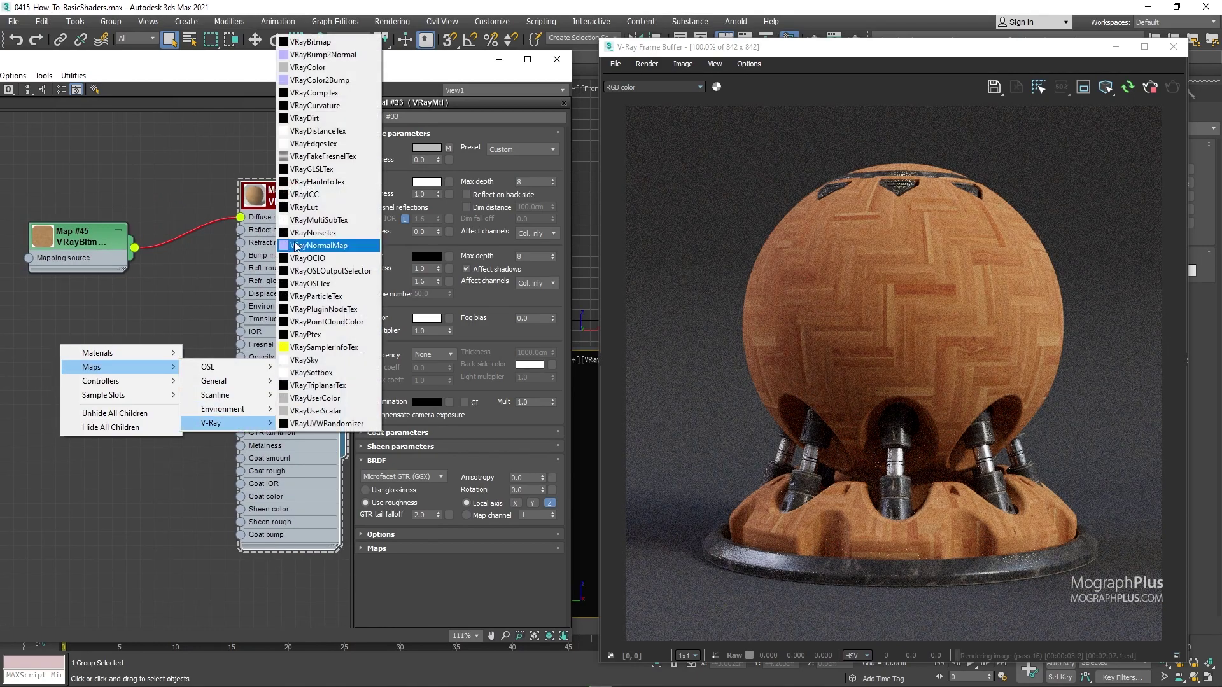
pyautogui.click(300, 42)
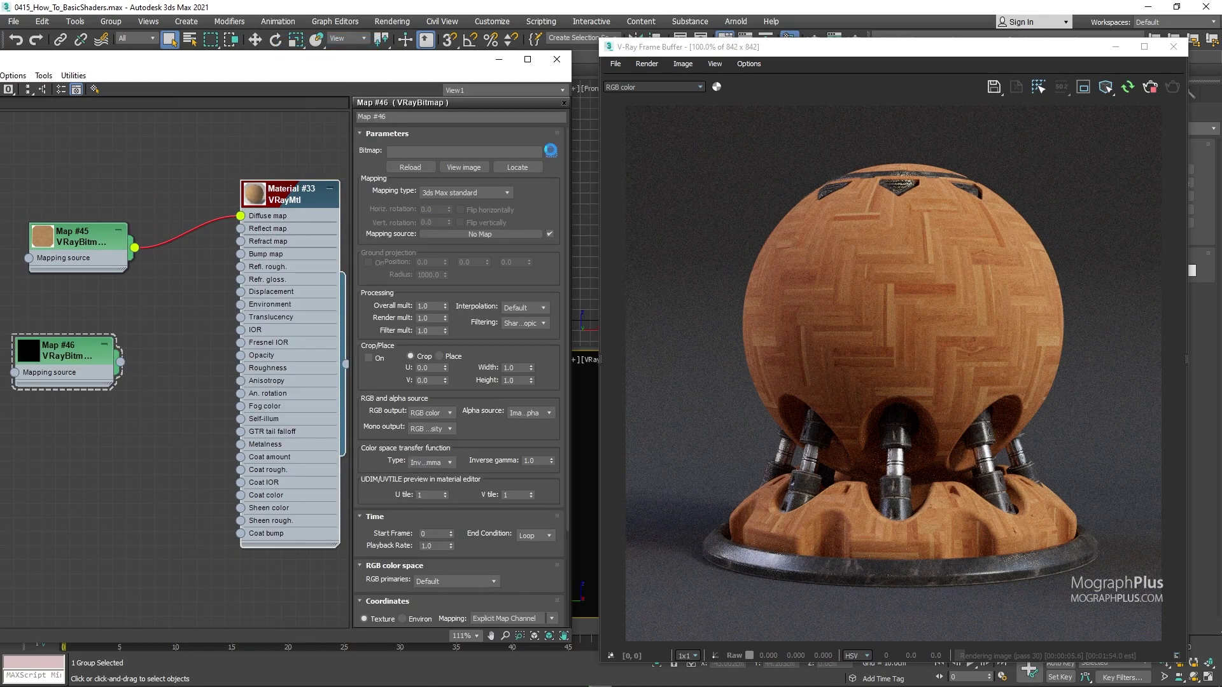
# Load the Parquet_Roughness image into the new bitmap, Map #46.
pyautogui.click(551, 151)
pyautogui.scroll(-10, 219, 300)
pyautogui.scroll(3, 212, 430)
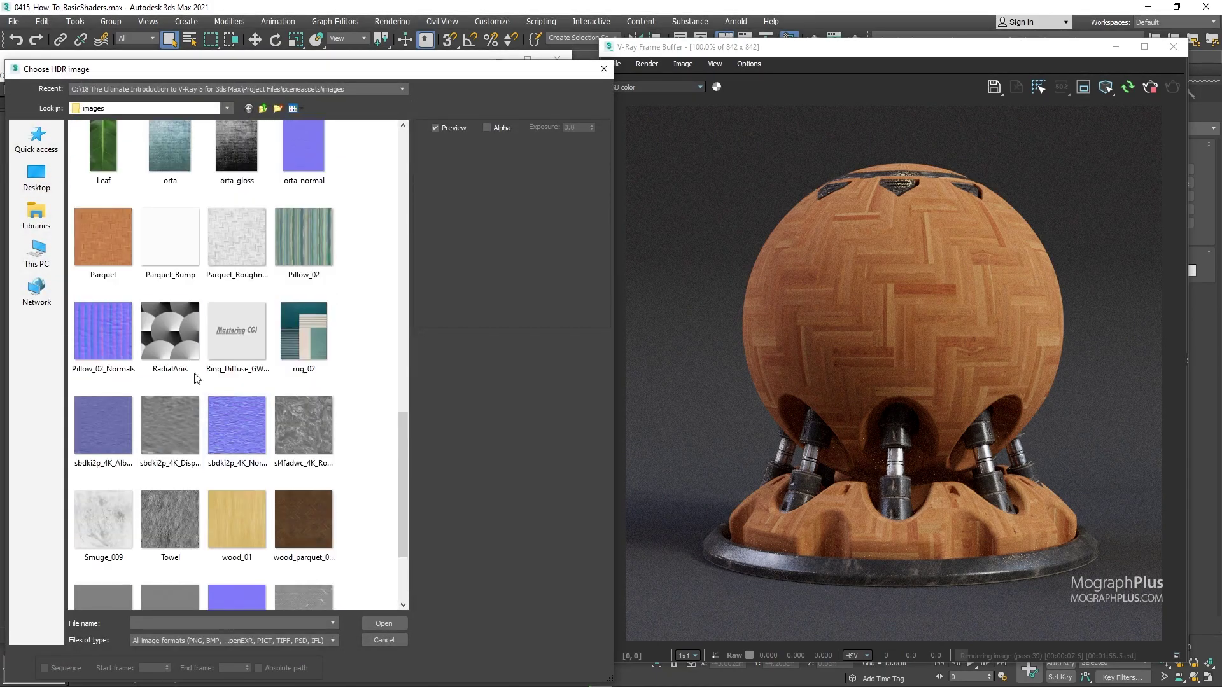
pyautogui.click(249, 236)
pyautogui.doubleClick(249, 235)
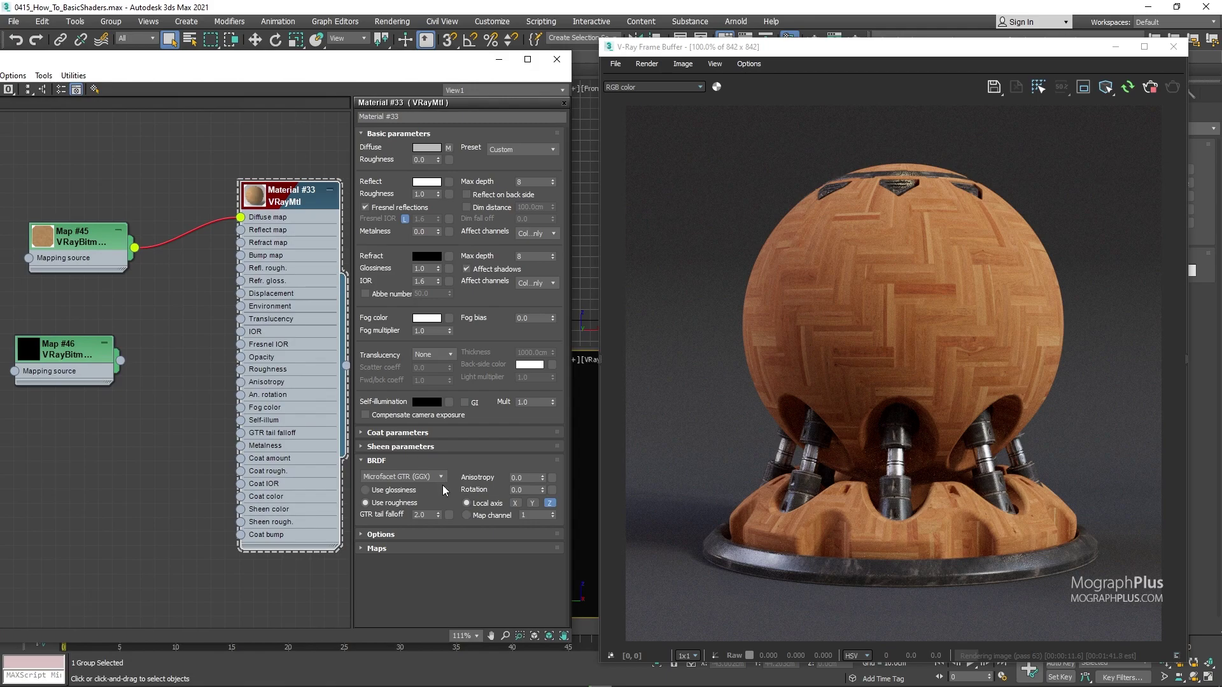
pyautogui.doubleClick(81, 352)
# Set Map #46's RGB primaries to Raw and its U and V tiling to 0.75.
pyautogui.scroll(-3, 474, 320)
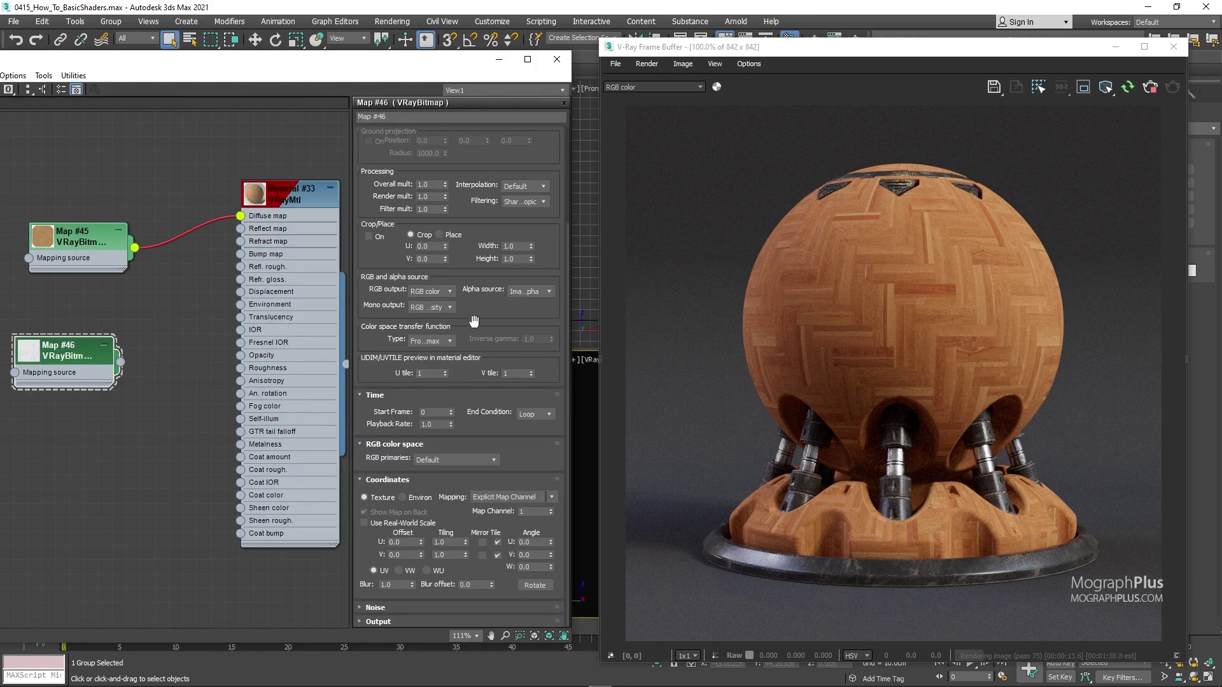
pyautogui.click(453, 460)
pyautogui.click(441, 495)
pyautogui.press('Tab')
pyautogui.write('.7')
pyautogui.doubleClick(292, 203)
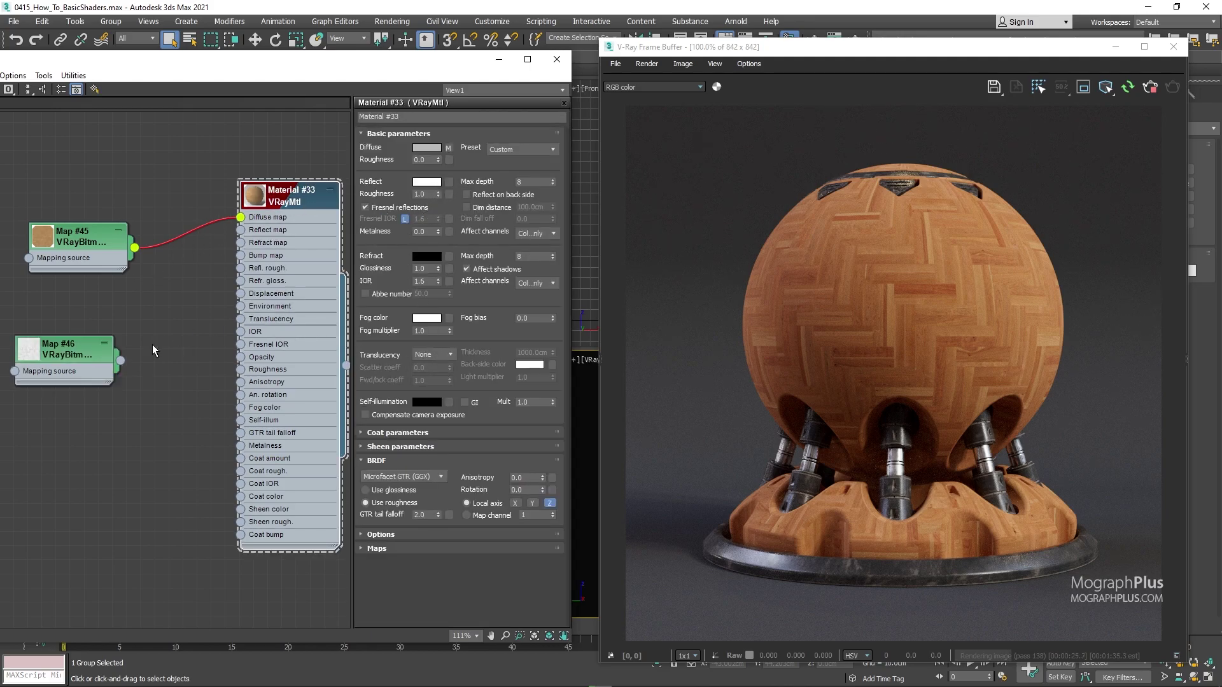
pyautogui.doubleClick(75, 354)
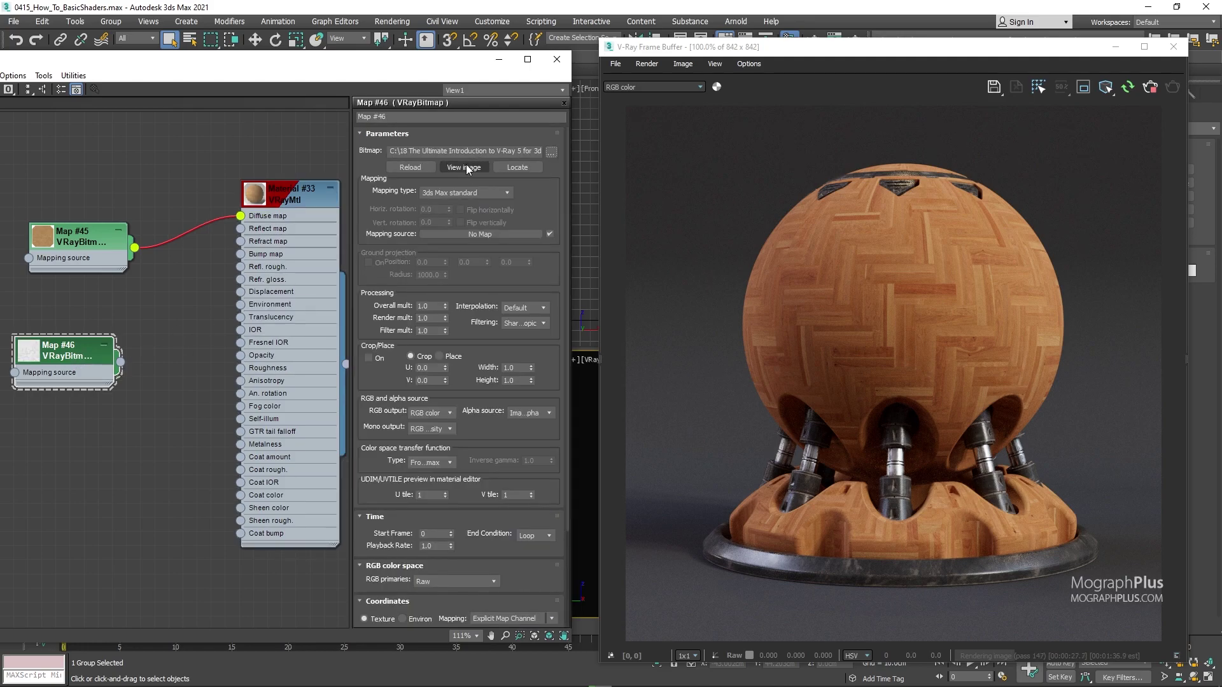
# View the roughness image at 1:1 to inspect the grey herringbone texture.
pyautogui.click(468, 168)
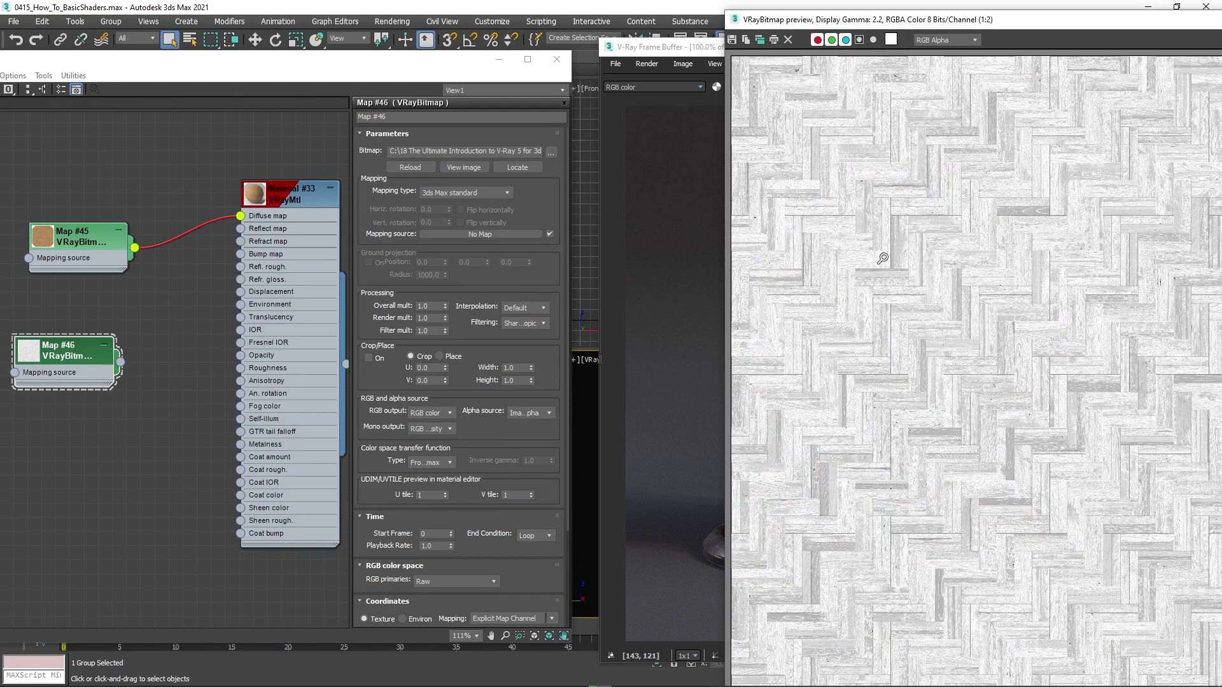
pyautogui.click(882, 258)
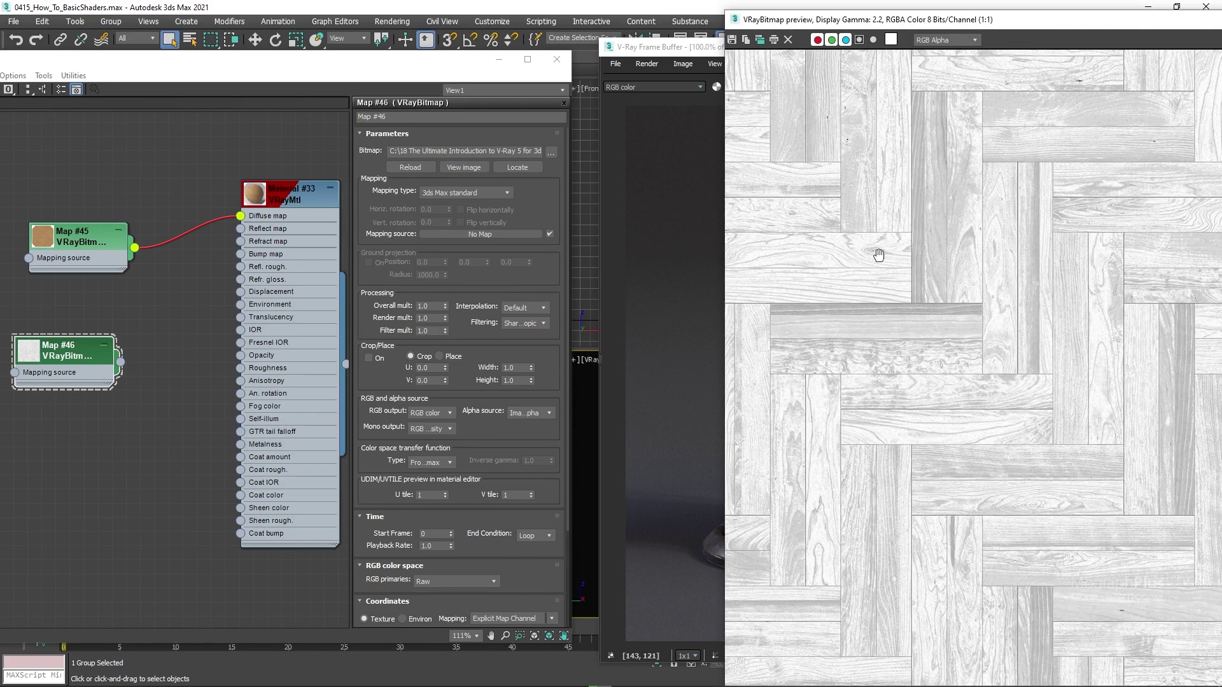
pyautogui.moveTo(878, 254); pyautogui.dragTo(926, 304)
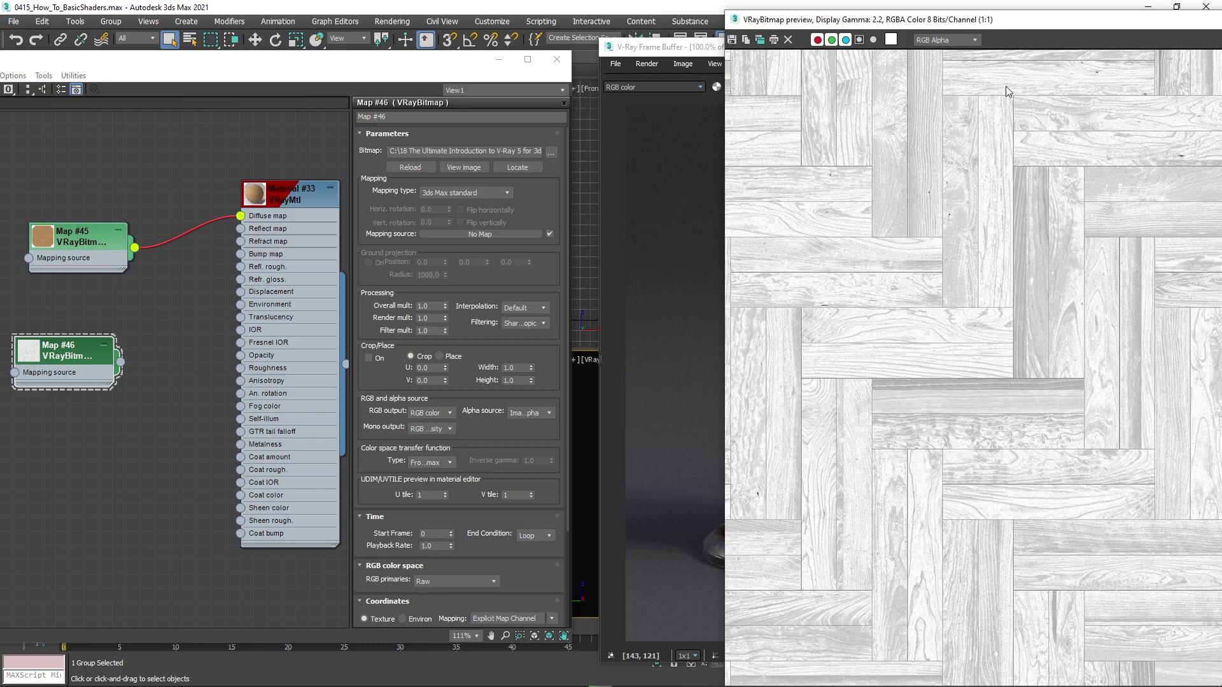
pyautogui.moveTo(1056, 22); pyautogui.dragTo(744, 28)
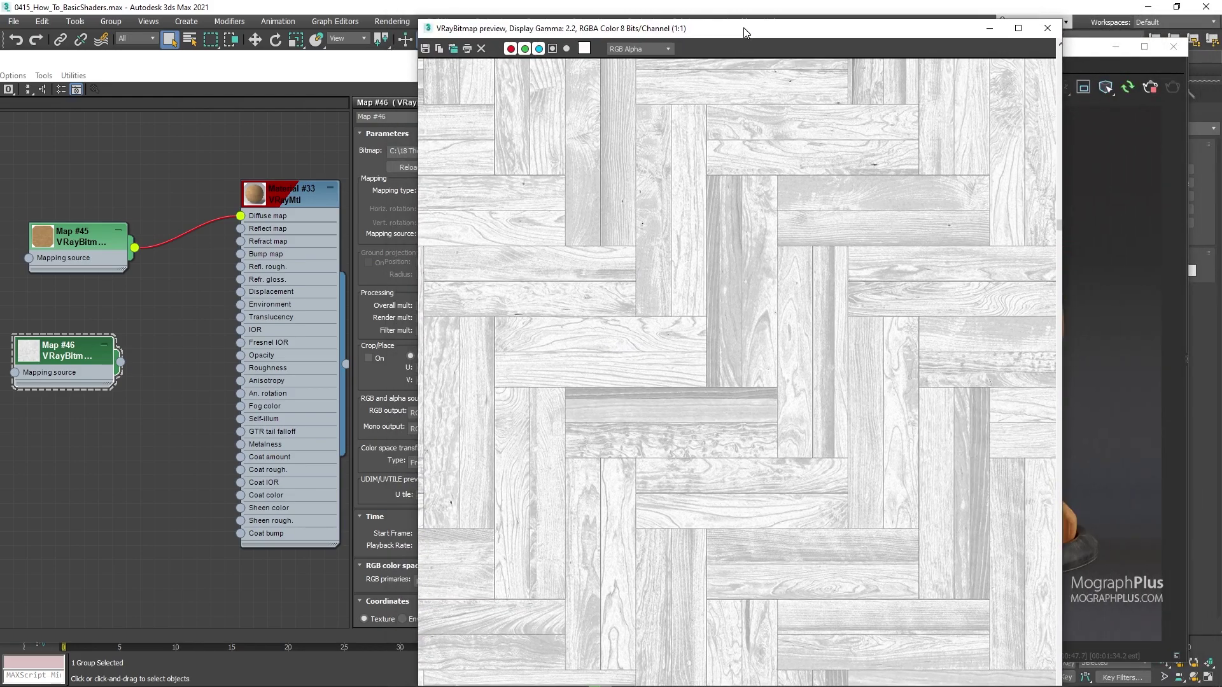
# Enable Invert in Map #46's Output rollout.
pyautogui.click(1033, 29)
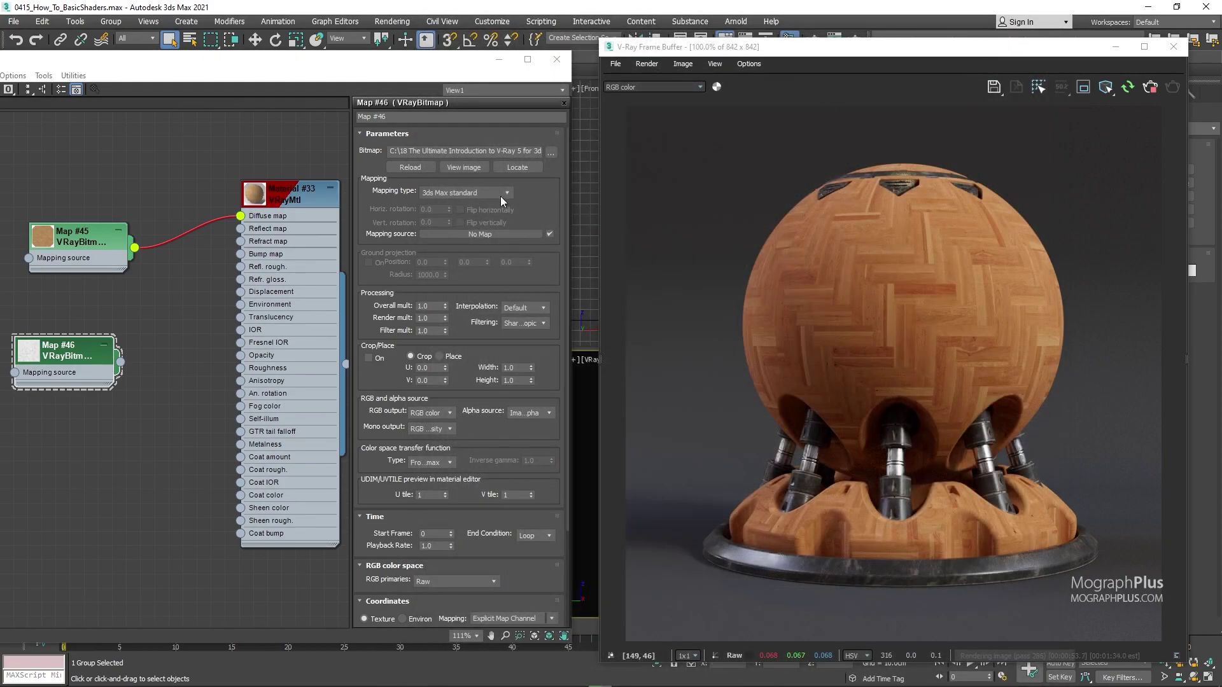
pyautogui.scroll(-1, 123, 437)
pyautogui.moveTo(114, 413); pyautogui.dragTo(161, 383, button='middle')
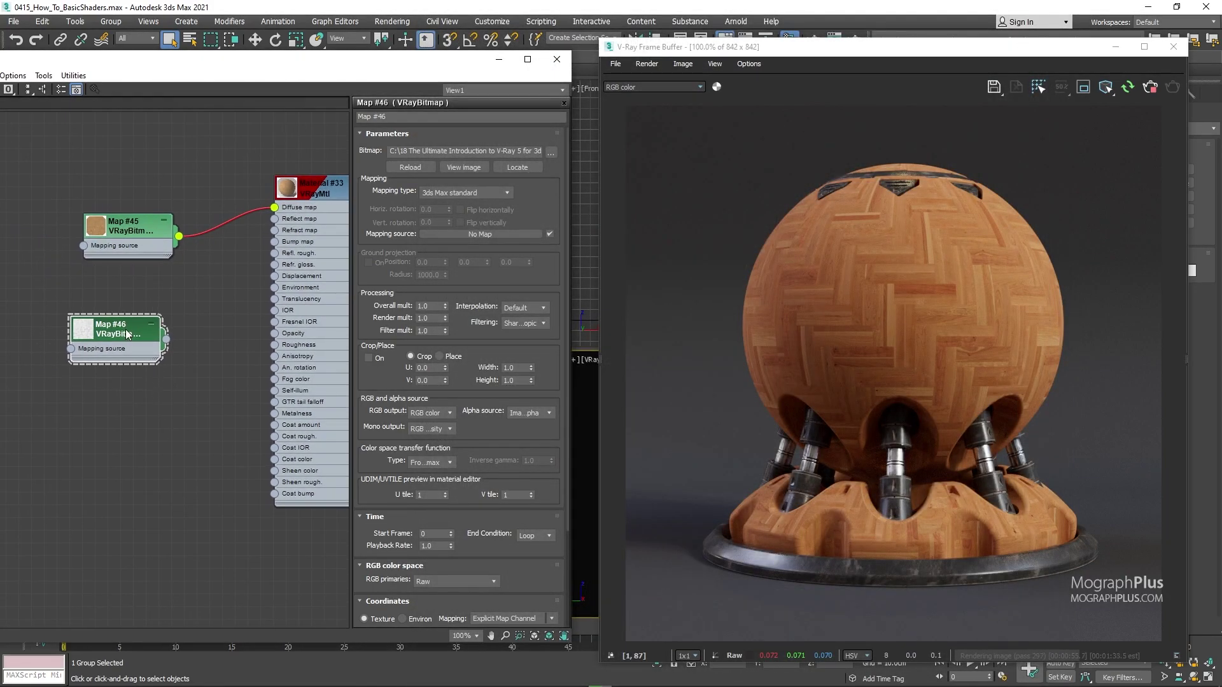
pyautogui.moveTo(444, 495); pyautogui.dragTo(470, 471)
pyautogui.scroll(-3, 453, 414)
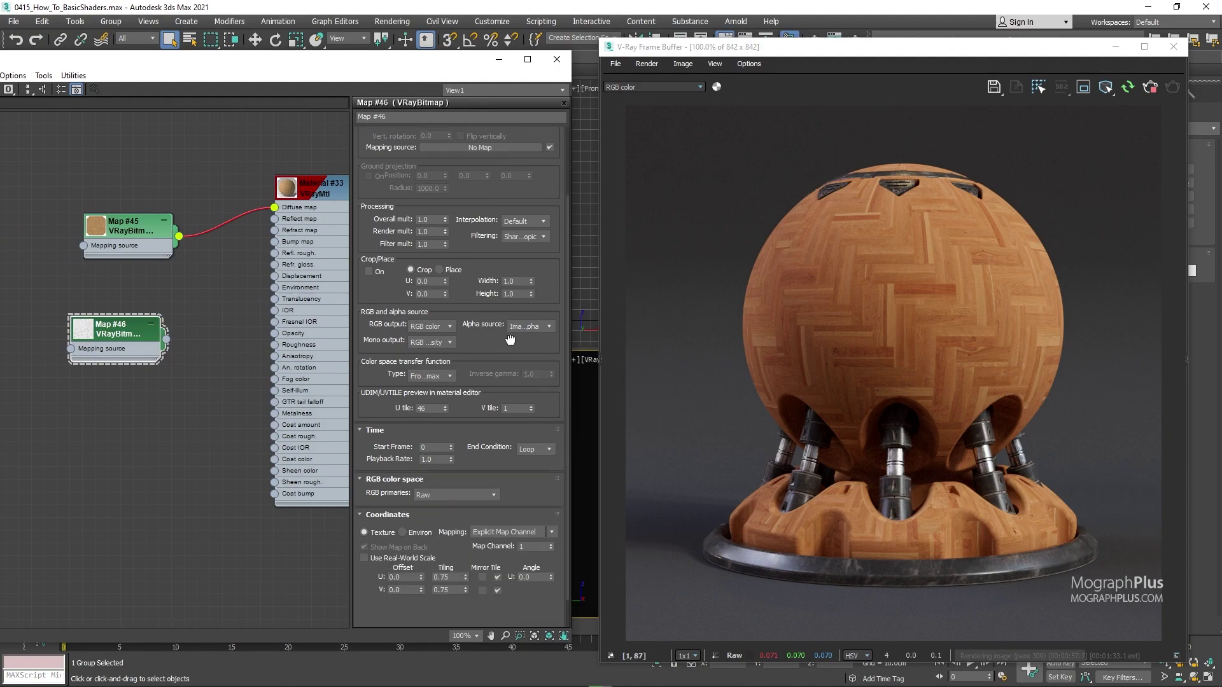
pyautogui.click(374, 623)
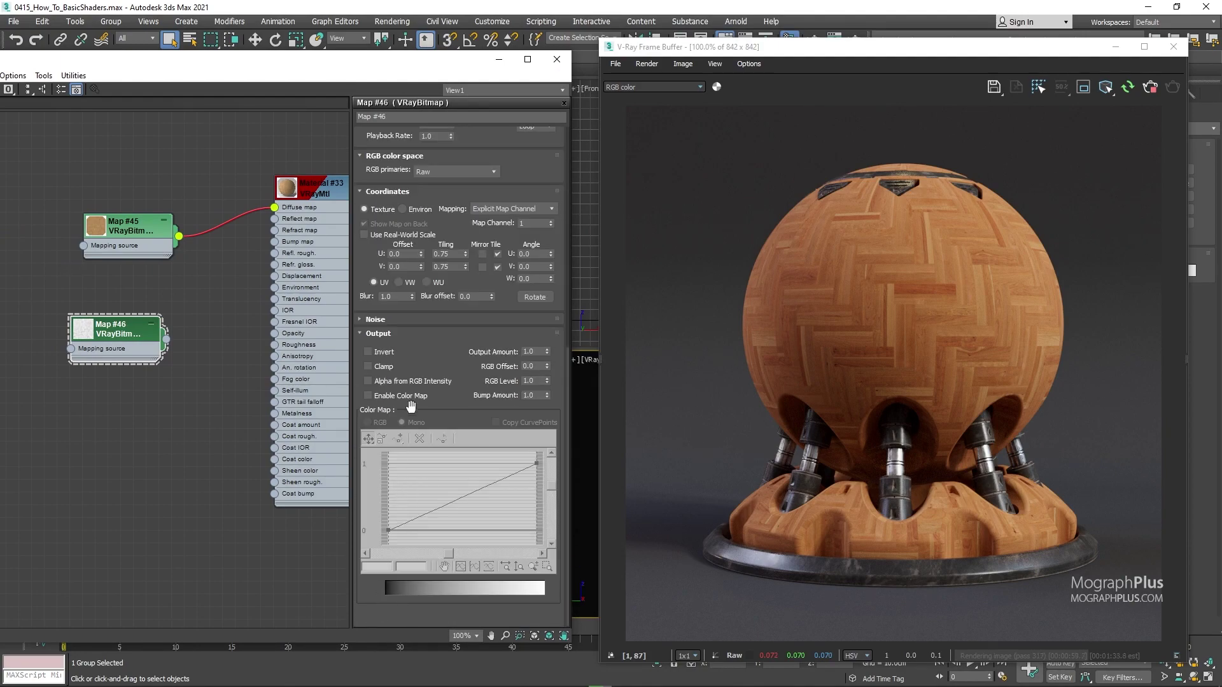
pyautogui.click(368, 351)
# Check the inverted roughness texture in an enlarged node preview window.
pyautogui.moveTo(90, 344); pyautogui.dragTo(67, 358, button='middle')
pyautogui.doubleClick(67, 354)
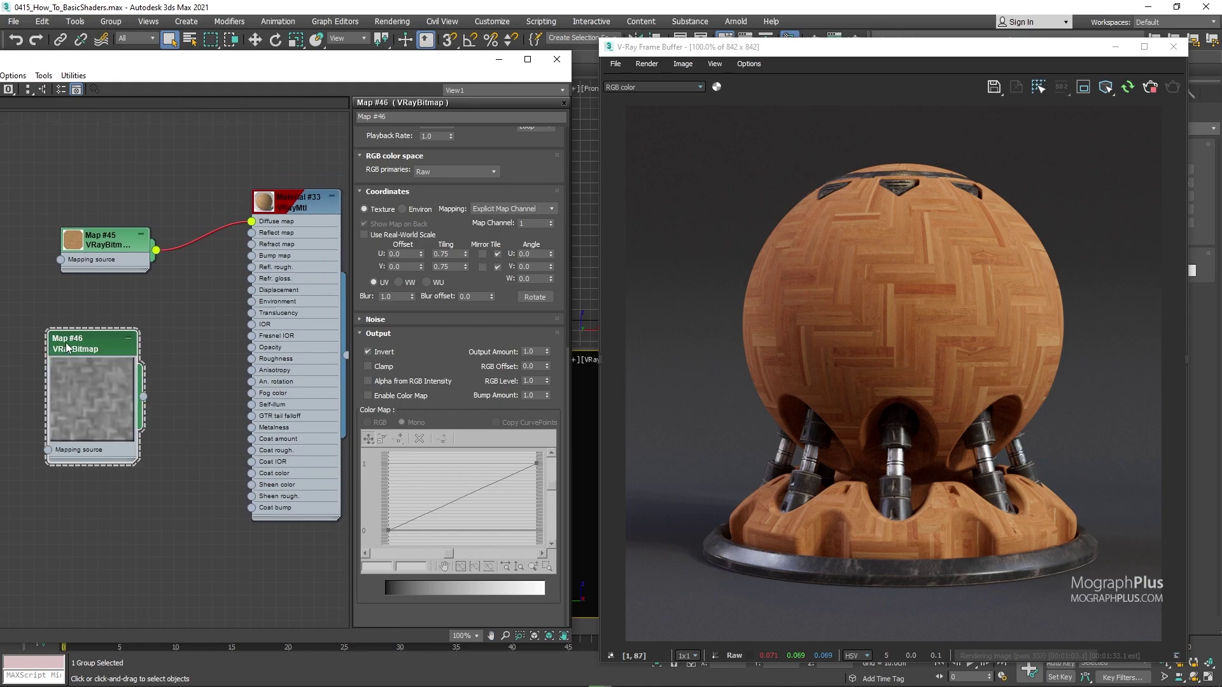
pyautogui.rightClick(102, 398)
pyautogui.click(202, 434)
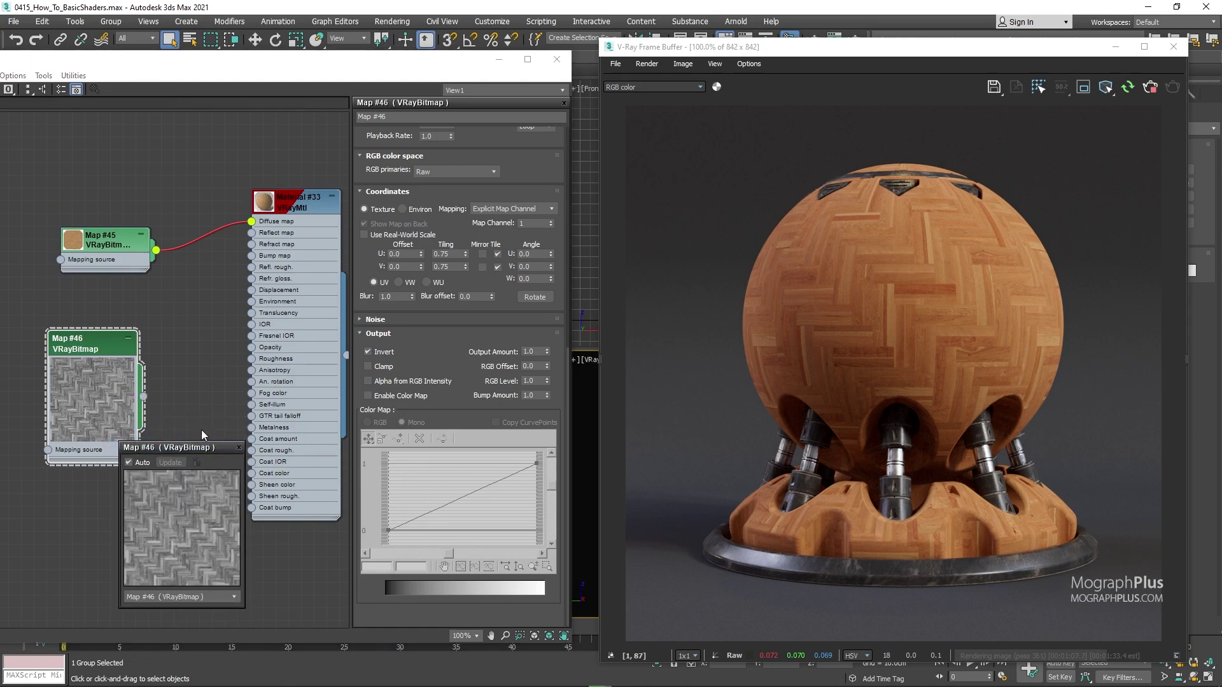
pyautogui.moveTo(244, 443); pyautogui.dragTo(623, 61)
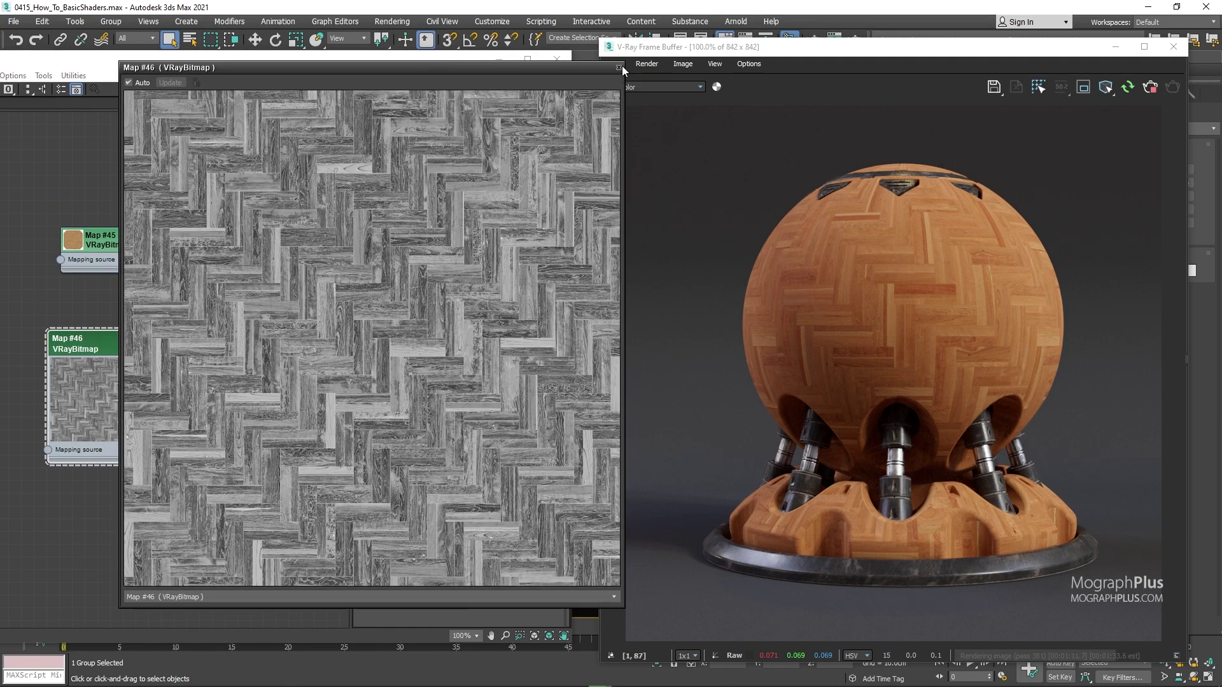
pyautogui.click(619, 67)
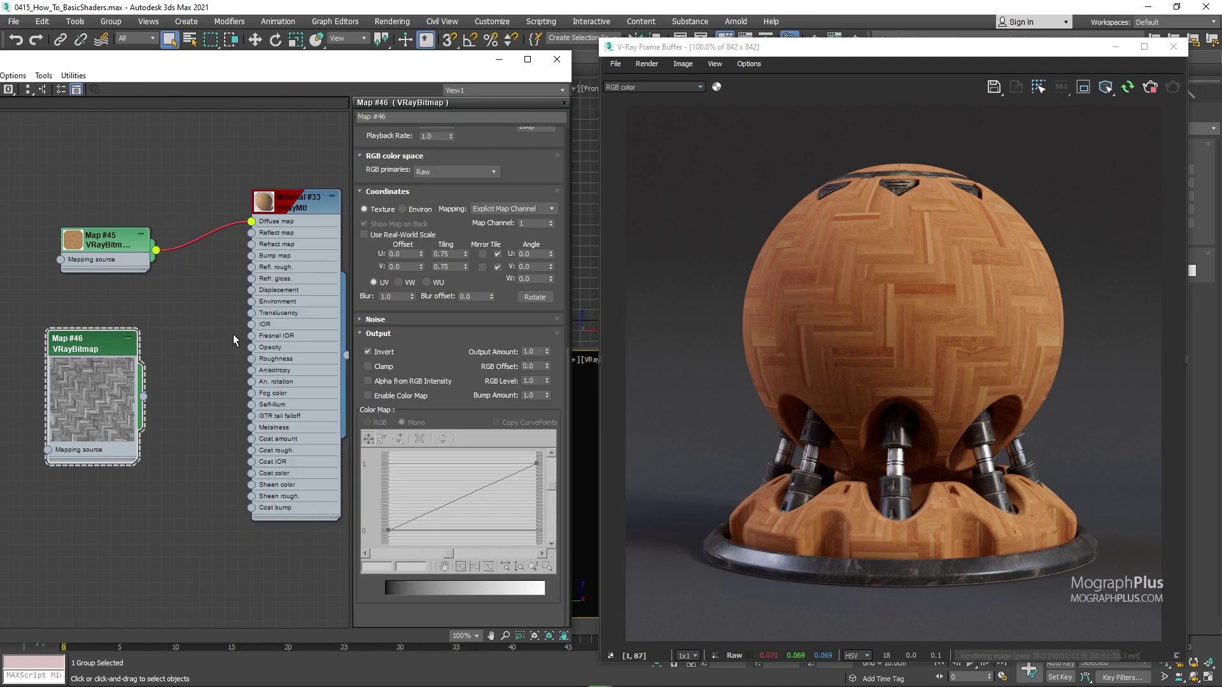
pyautogui.scroll(-3, 232, 334)
# Add an Output map, Map #47, fed by the roughness bitmap Map #46.
pyautogui.moveTo(421, 72); pyautogui.dragTo(554, 72)
pyautogui.moveTo(356, 376); pyautogui.dragTo(226, 369, button='middle')
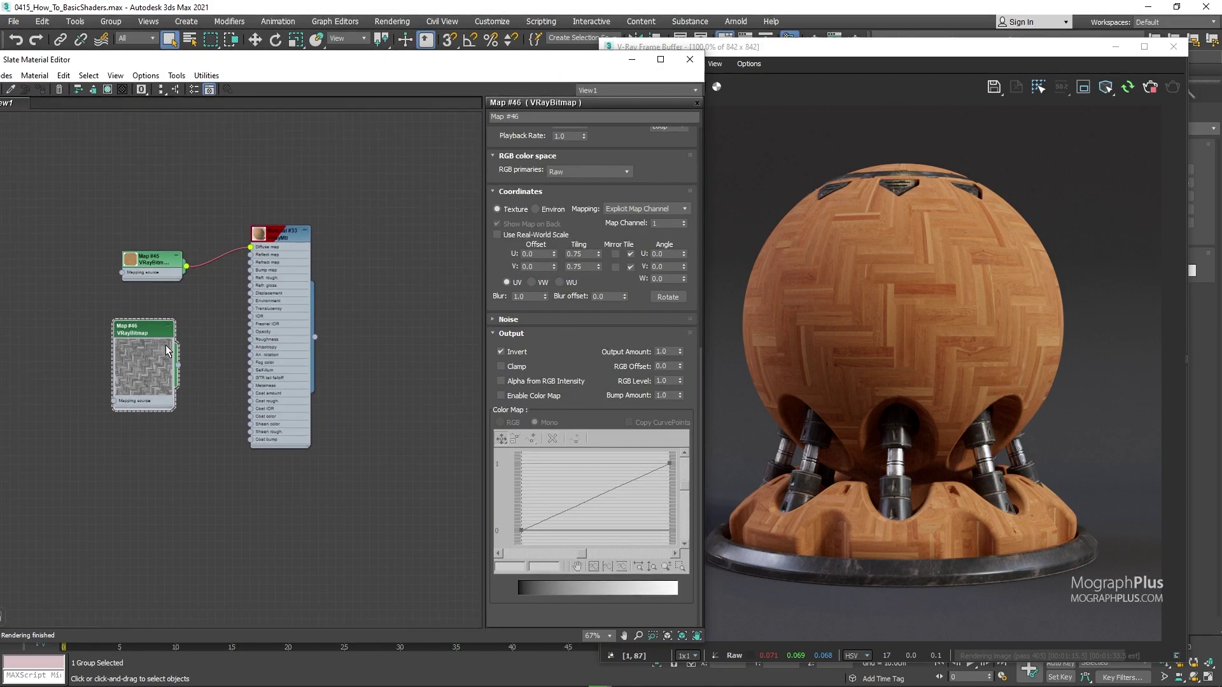
pyautogui.scroll(3, 225, 369)
pyautogui.moveTo(225, 369)
pyautogui.mouseDown()
pyautogui.moveTo(122, 323)
pyautogui.moveTo(232, 363)
pyautogui.mouseUp()
pyautogui.moveTo(286, 382)
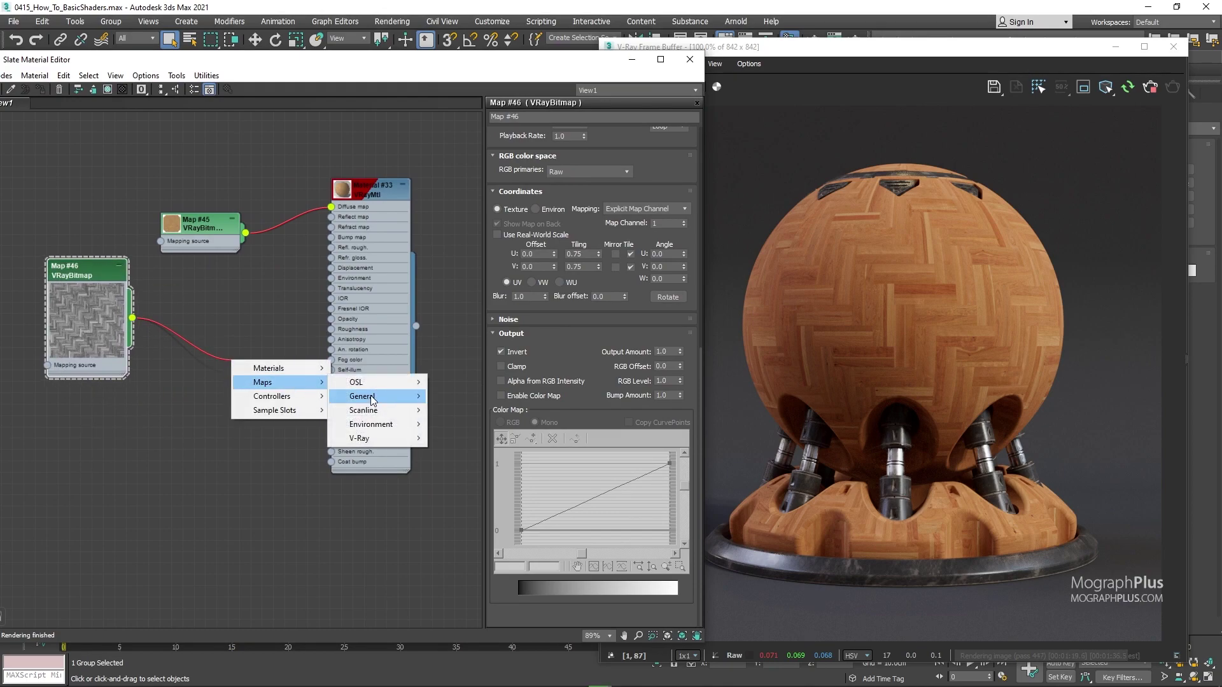
pyautogui.moveTo(381, 397)
pyautogui.click(467, 424)
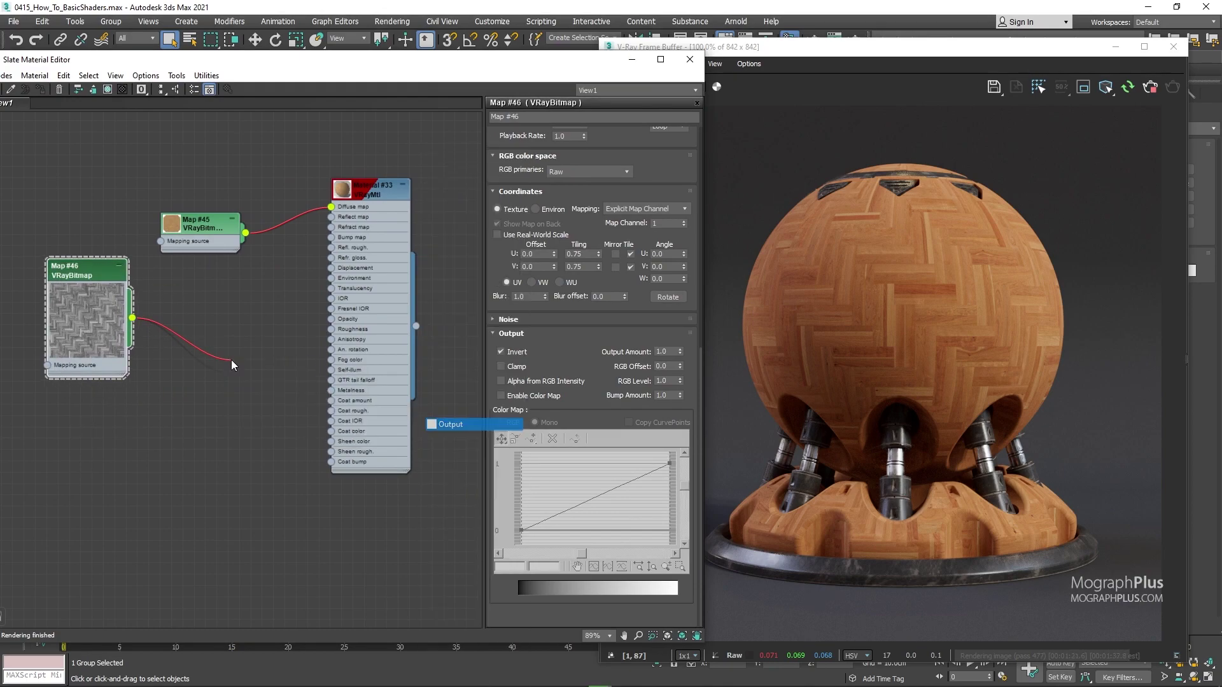
# Wire Map #47 into Material #33's Refl. rough. slot.
pyautogui.doubleClick(170, 228)
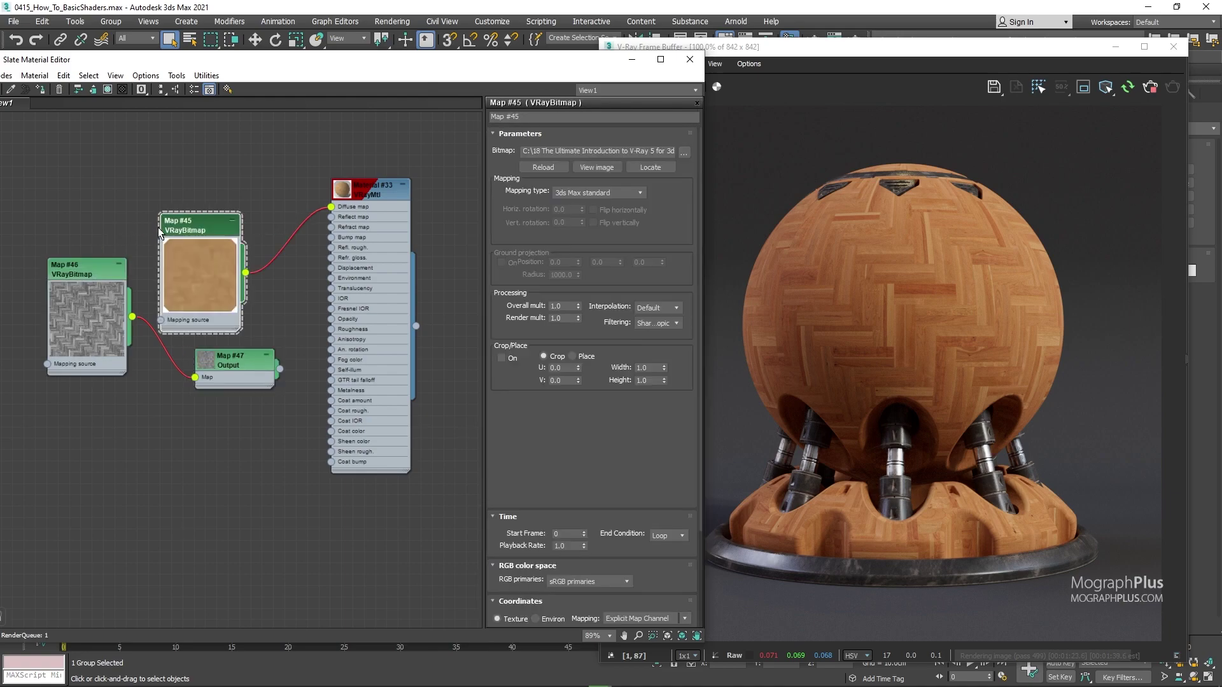
pyautogui.moveTo(158, 227); pyautogui.dragTo(79, 150)
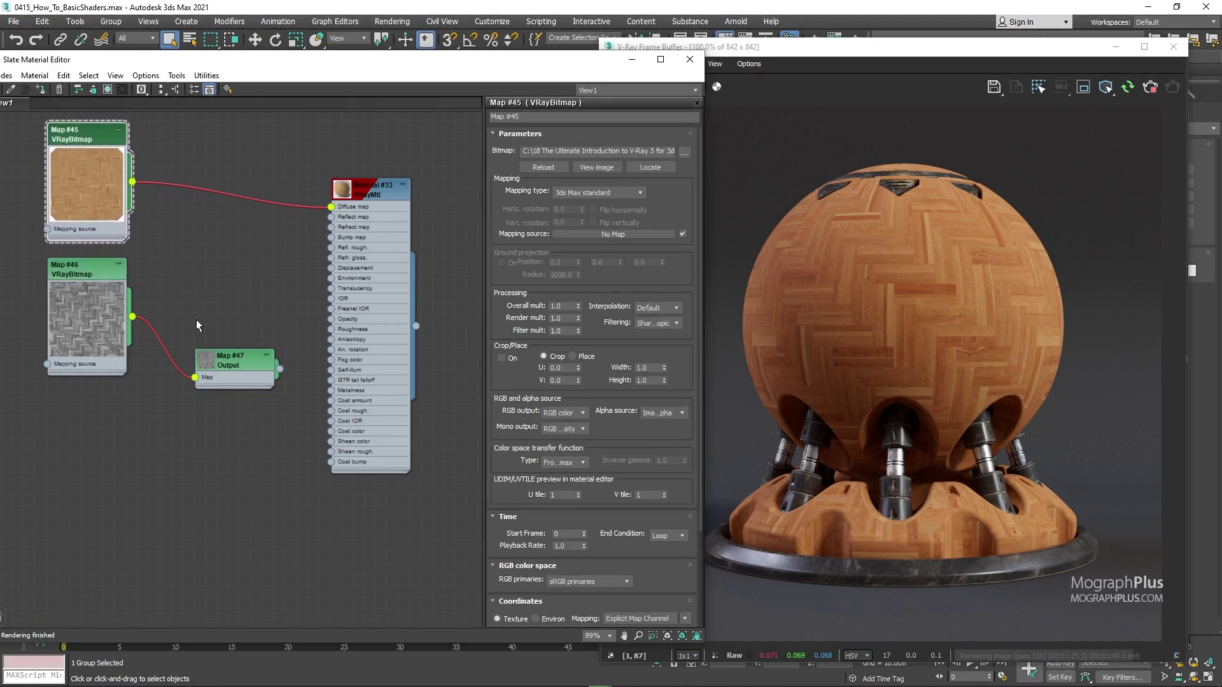
pyautogui.doubleClick(204, 360)
pyautogui.moveTo(233, 360); pyautogui.dragTo(198, 261)
pyautogui.moveTo(265, 322); pyautogui.dragTo(223, 343, button='middle')
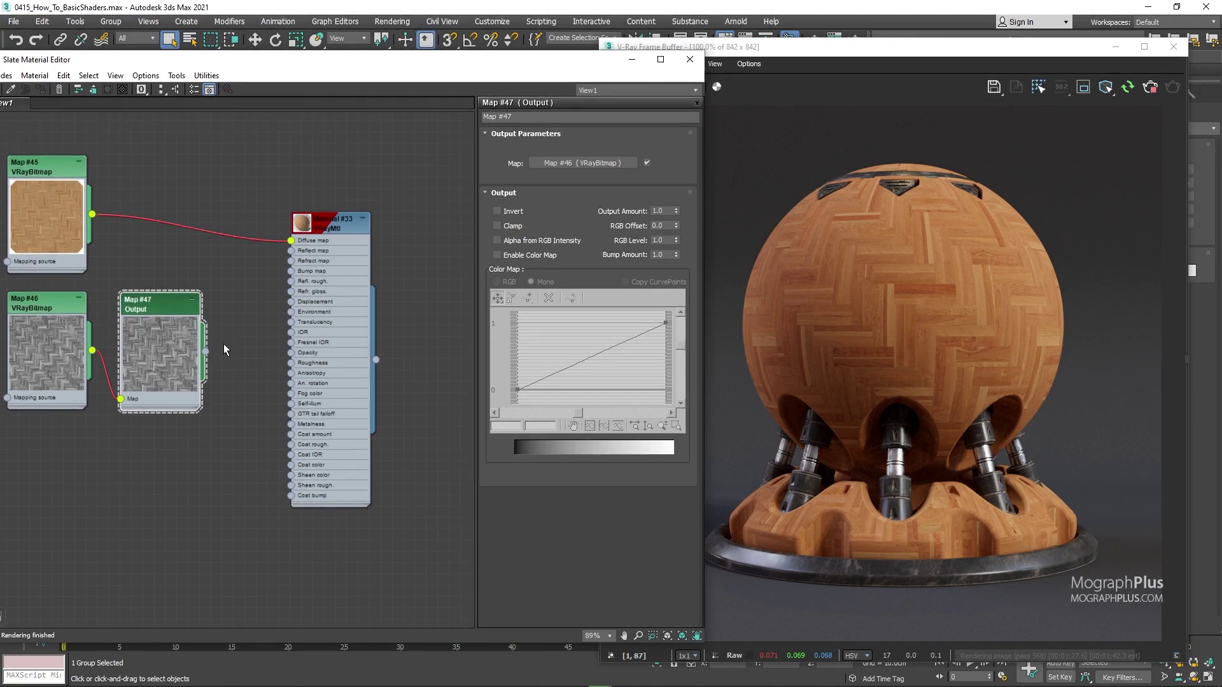
pyautogui.scroll(2, 224, 344)
pyautogui.moveTo(201, 354); pyautogui.dragTo(308, 267)
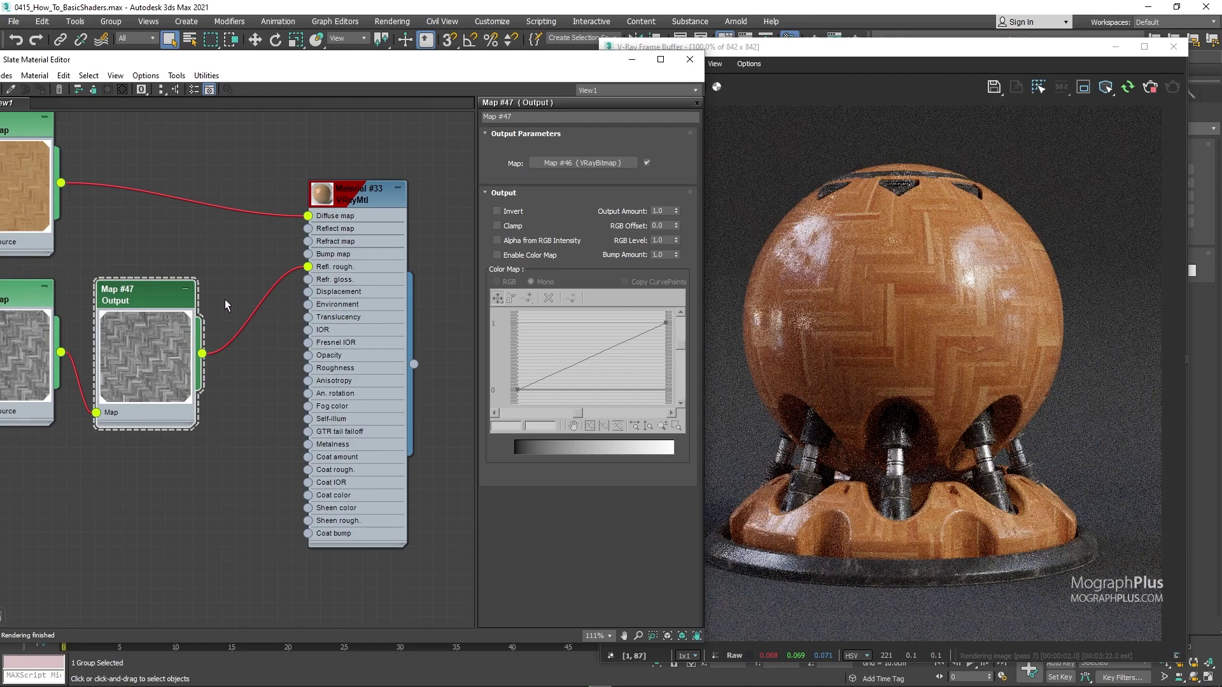
pyautogui.moveTo(827, 48); pyautogui.dragTo(862, 43)
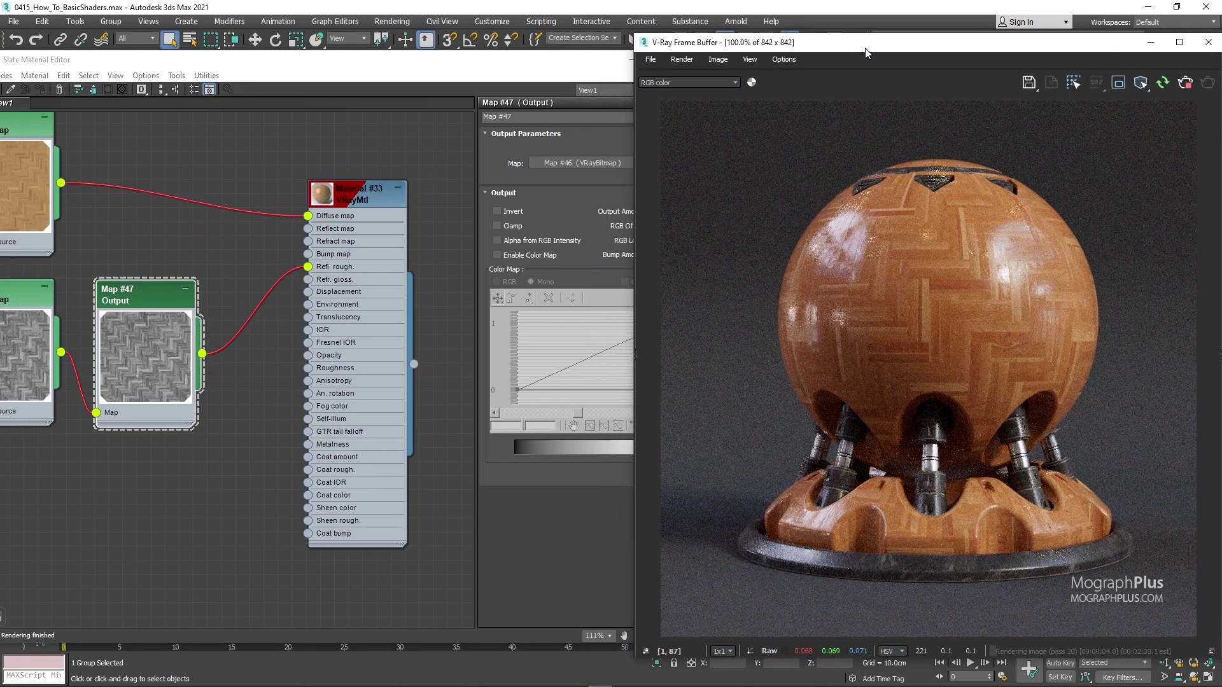
pyautogui.moveTo(588, 66); pyautogui.dragTo(512, 65)
pyautogui.moveTo(72, 267); pyautogui.dragTo(219, 261, button='middle')
pyautogui.scroll(-1, 219, 261)
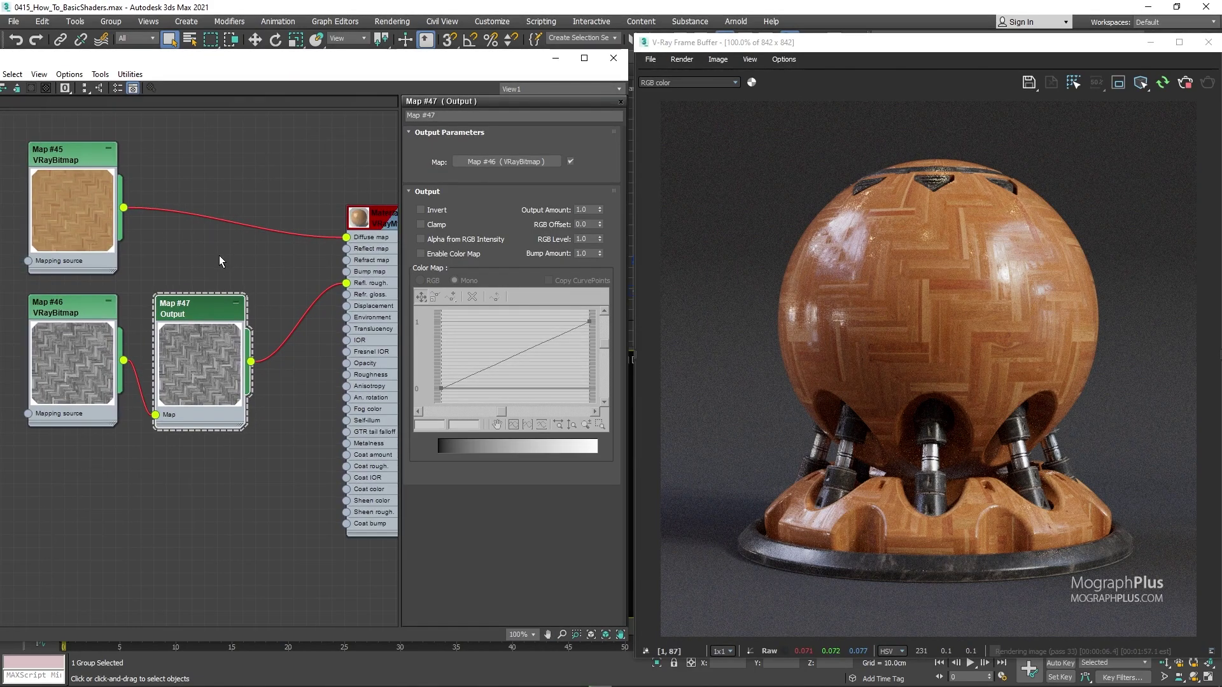
# Enable Map #47's Color Map and set the curve's left point to 0.1.
pyautogui.click(465, 254)
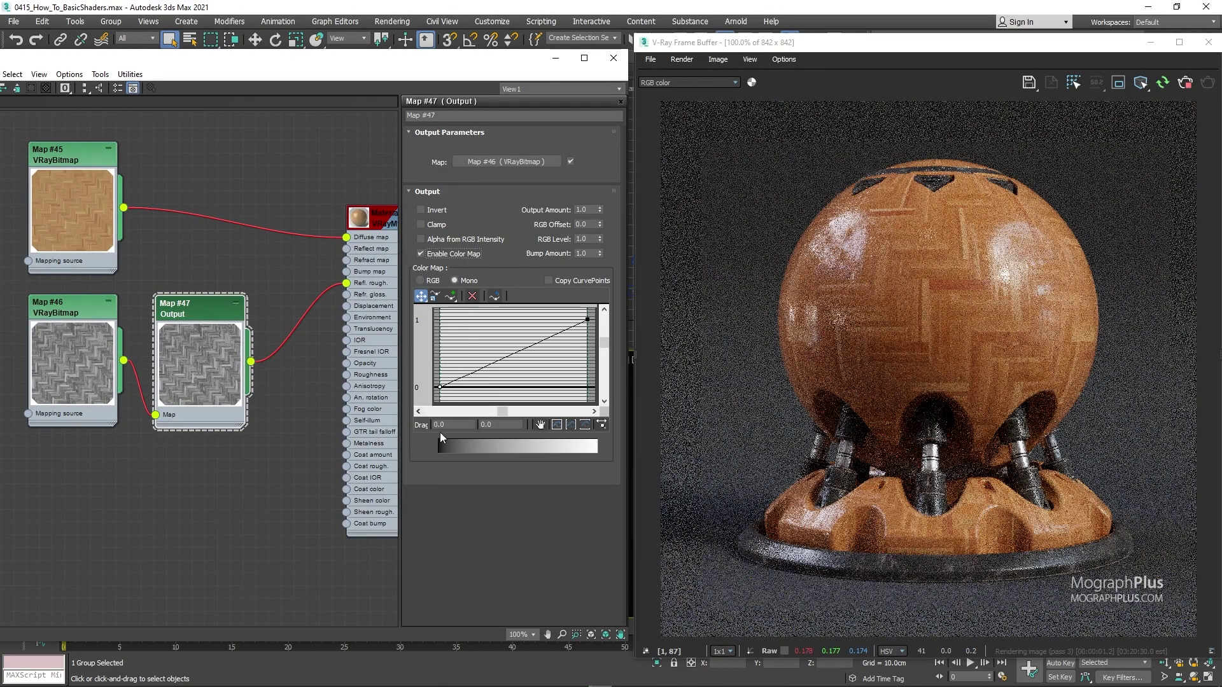
pyautogui.click(500, 425)
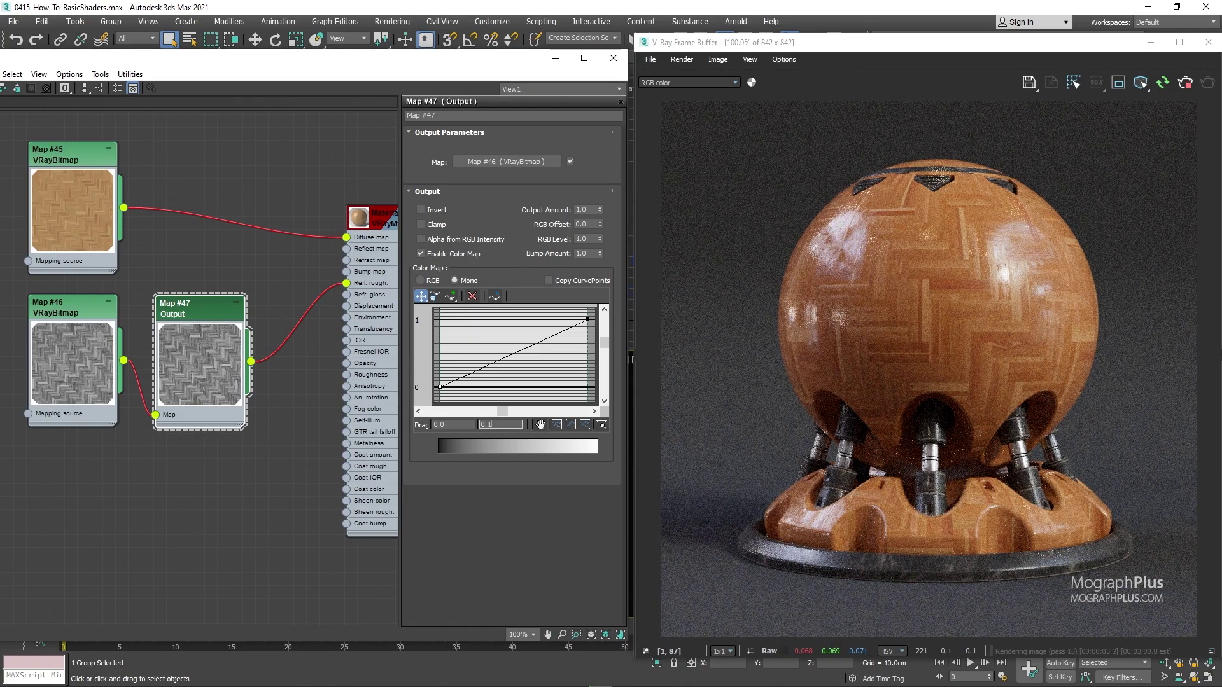
pyautogui.write('0.1')
pyautogui.press('Return')
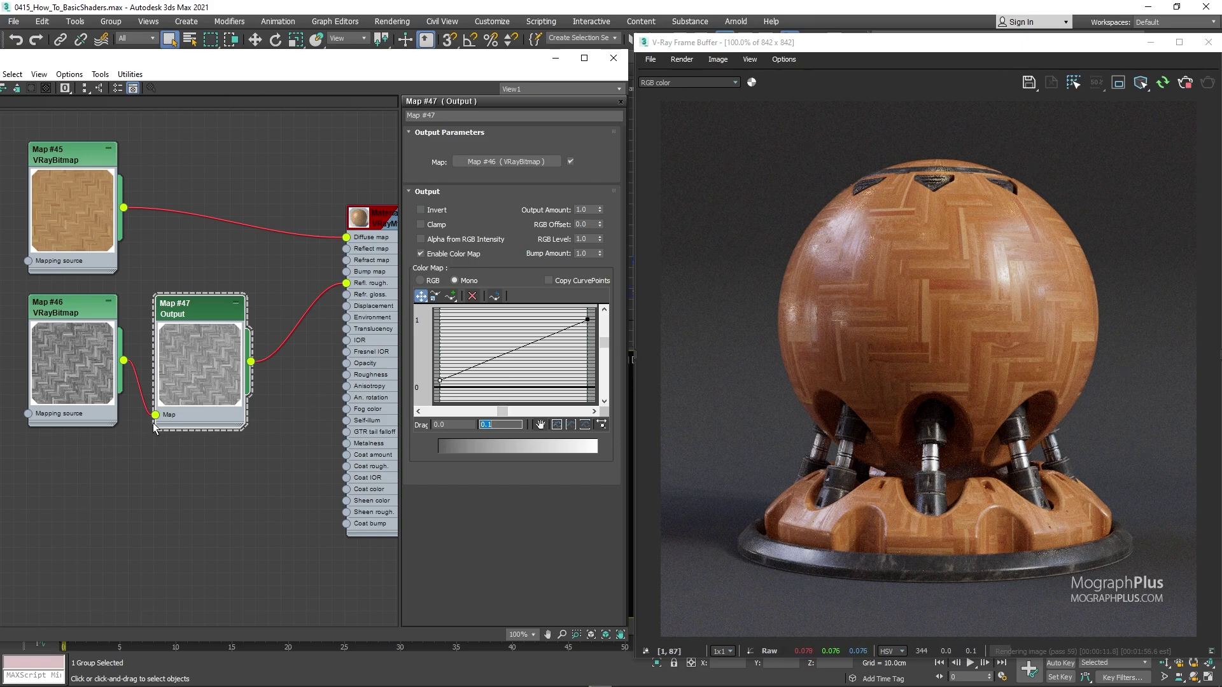
# Clone the roughness bitmap Map #46 and load the Parquet_Bump texture into the copy.
pyautogui.moveTo(84, 431); pyautogui.dragTo(121, 329, button='middle')
pyautogui.keyDown('shift'); pyautogui.moveTo(117, 203); pyautogui.dragTo(105, 359); pyautogui.keyUp('shift')
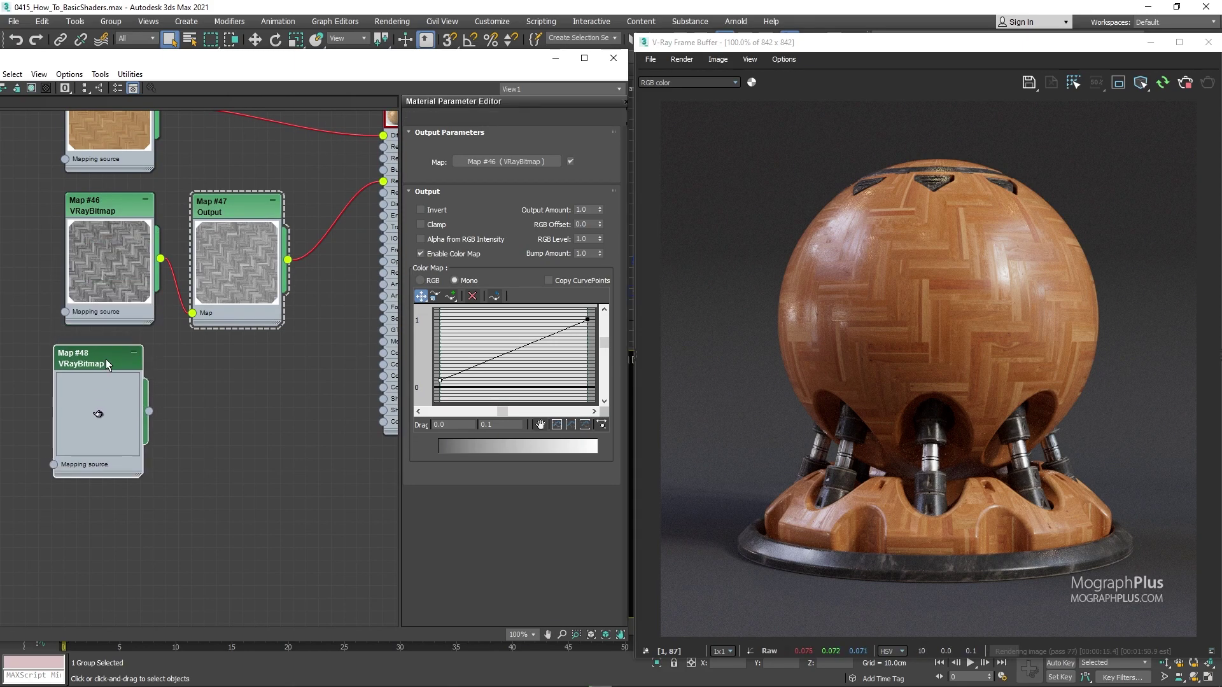
pyautogui.click(608, 151)
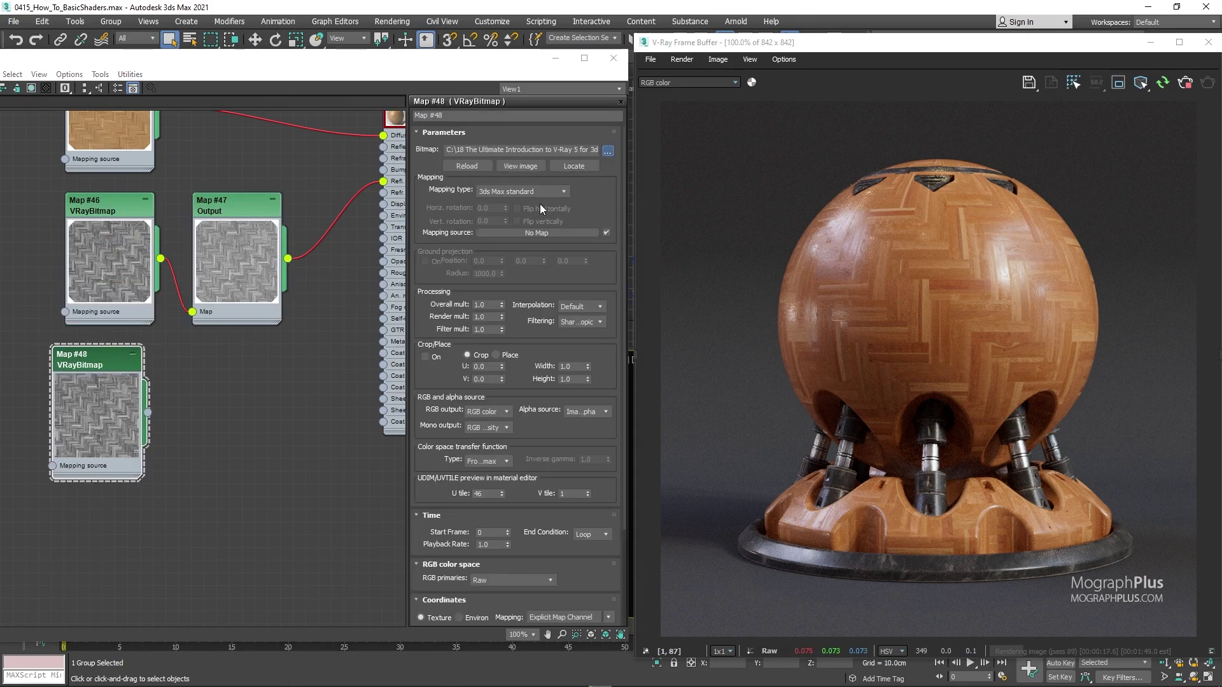
pyautogui.scroll(-10, 299, 358)
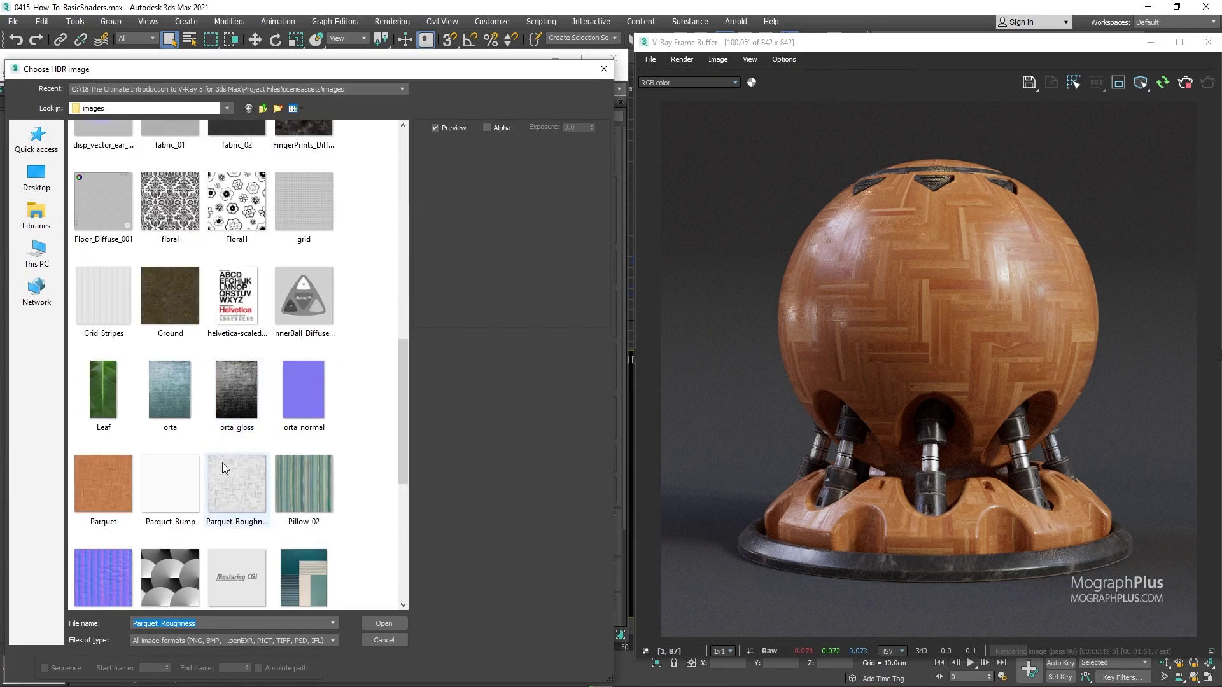
pyautogui.click(171, 480)
pyautogui.doubleClick(172, 481)
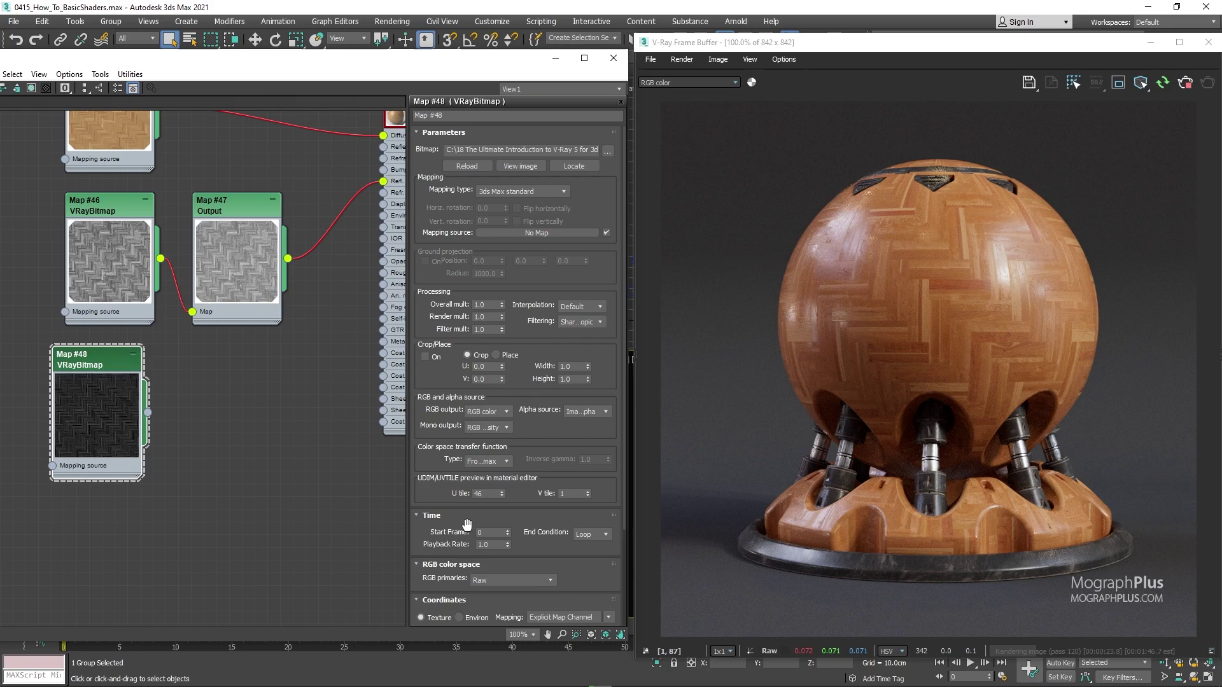
# Leave the bitmap's Output invert off and preview the white bump image at 1:1.
pyautogui.scroll(-3, 433, 483)
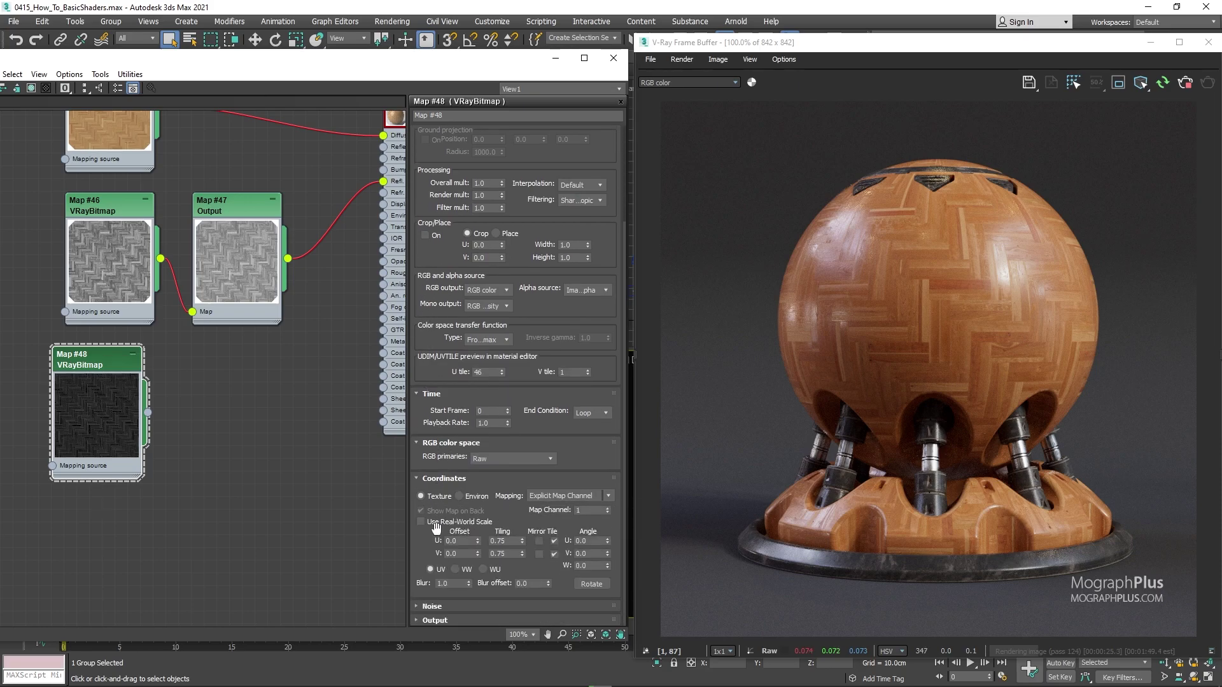
pyautogui.click(443, 622)
pyautogui.click(427, 350)
pyautogui.click(431, 349)
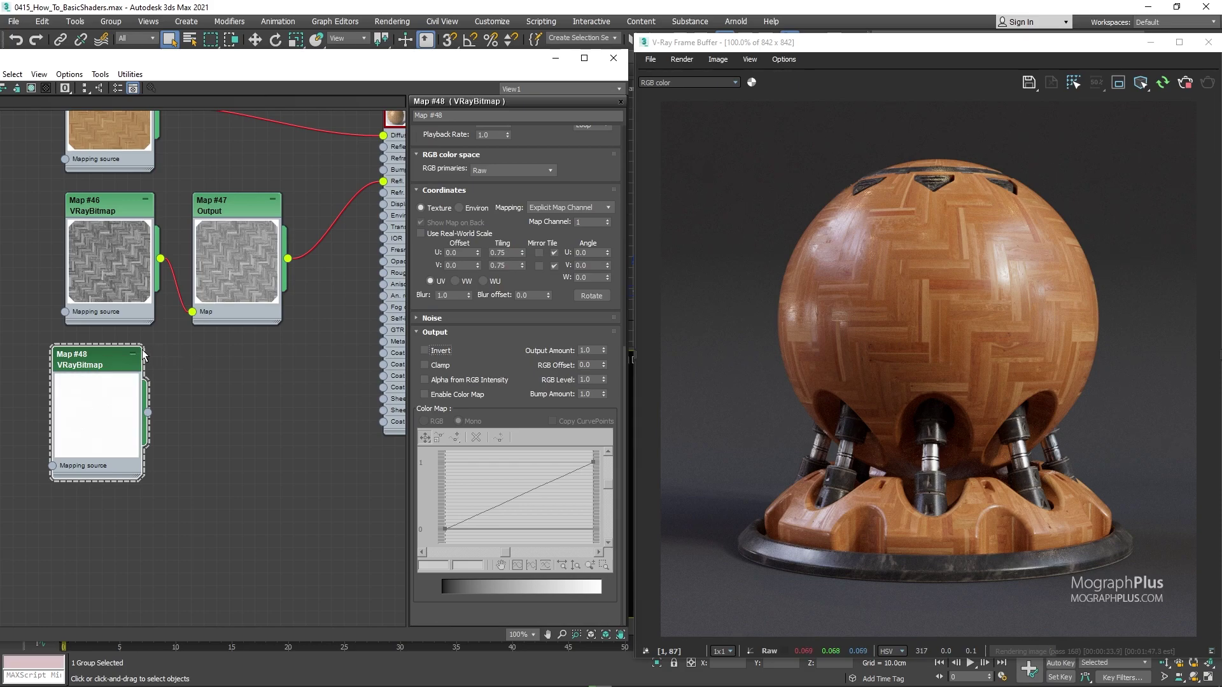
pyautogui.scroll(10, 463, 207)
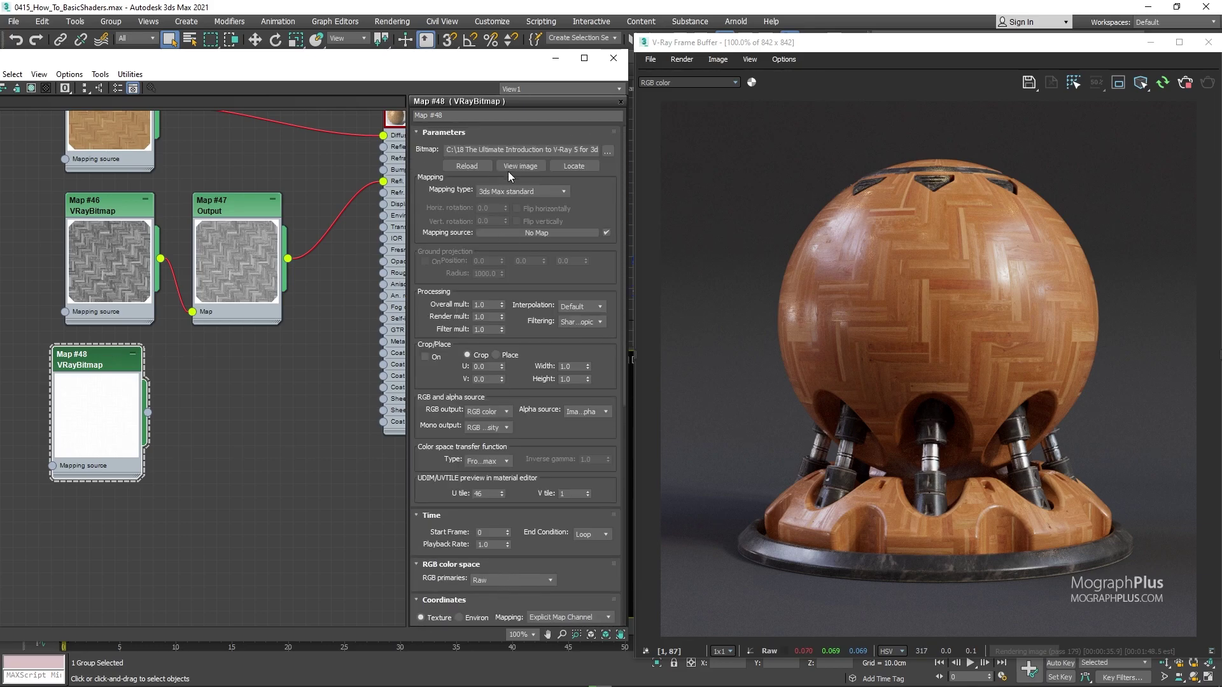
pyautogui.click(507, 167)
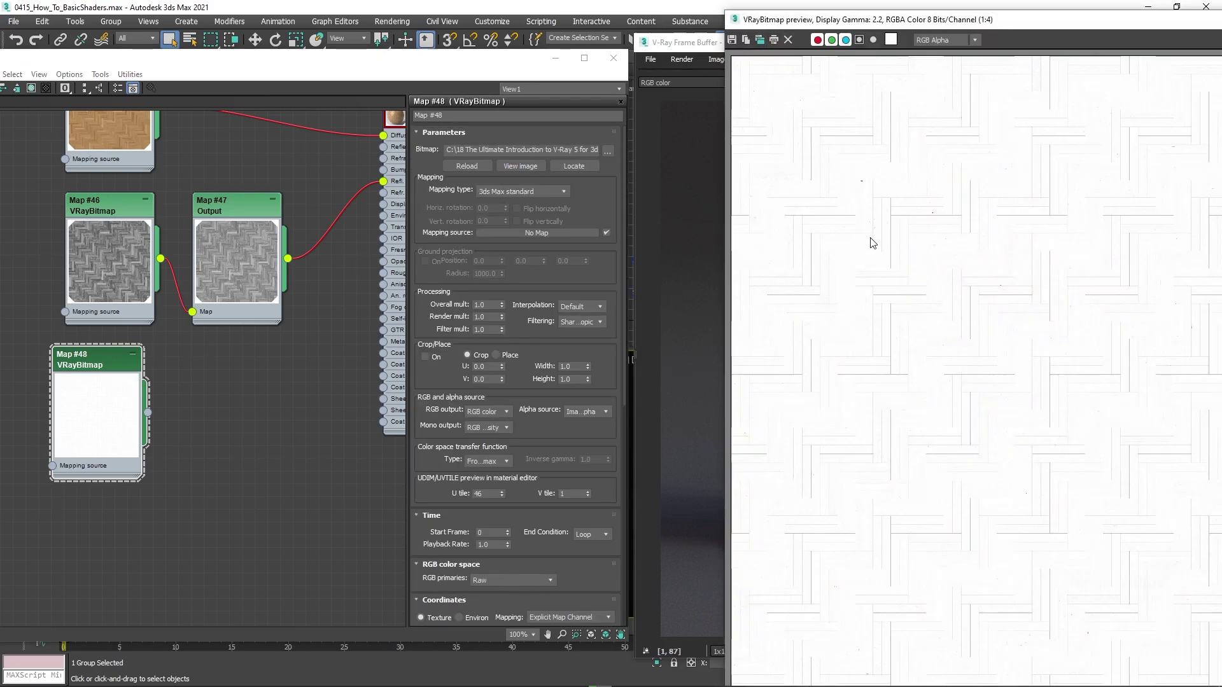
pyautogui.click(868, 239)
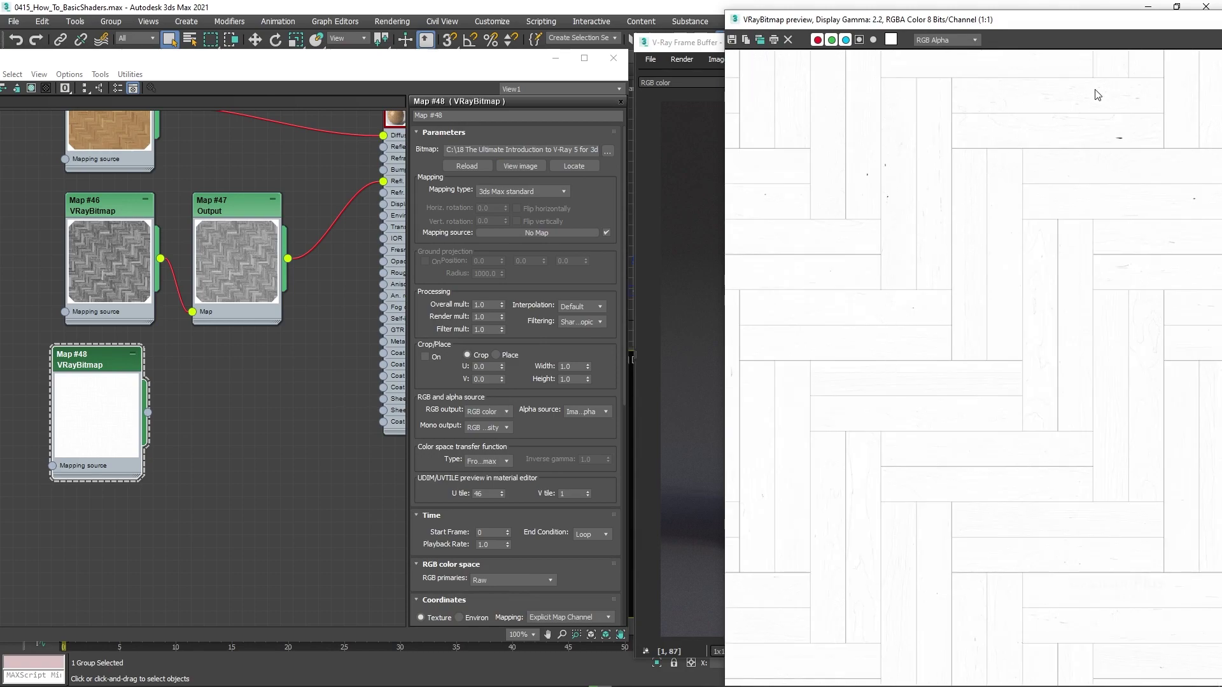
pyautogui.doubleClick(1133, 21)
# Create a VRayNormalMap node with bump bitmap Map #48 feeding its Bump map input.
pyautogui.click(1116, 60)
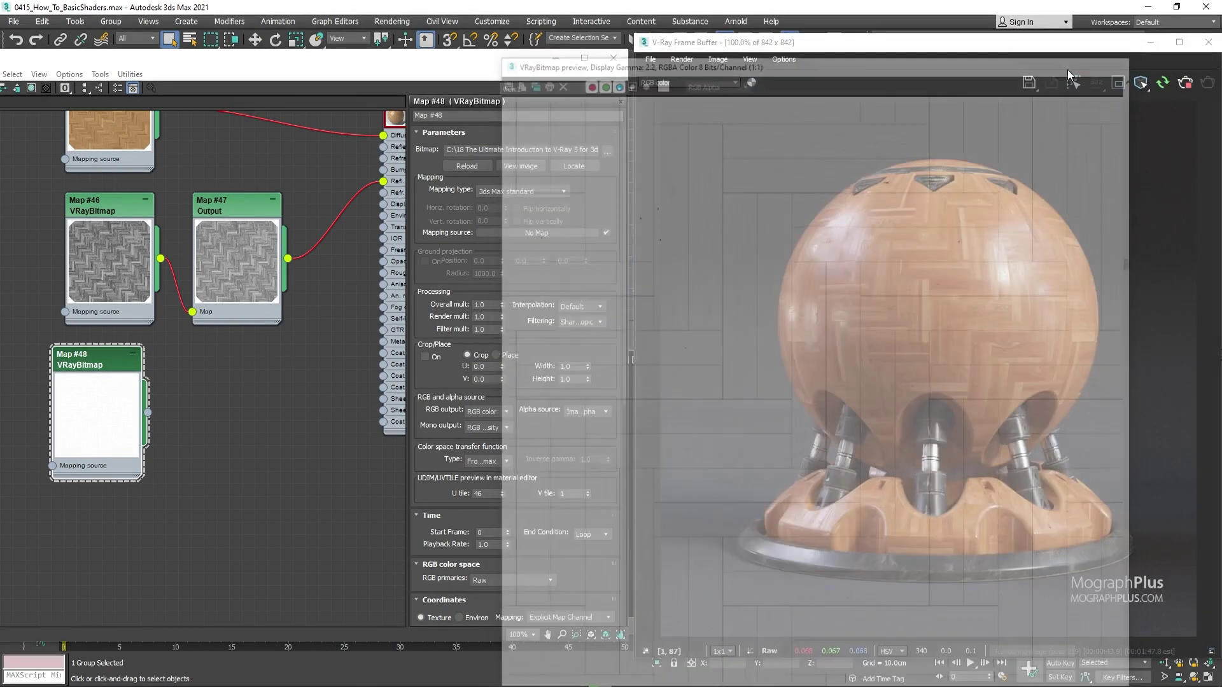
pyautogui.moveTo(147, 412); pyautogui.dragTo(197, 413)
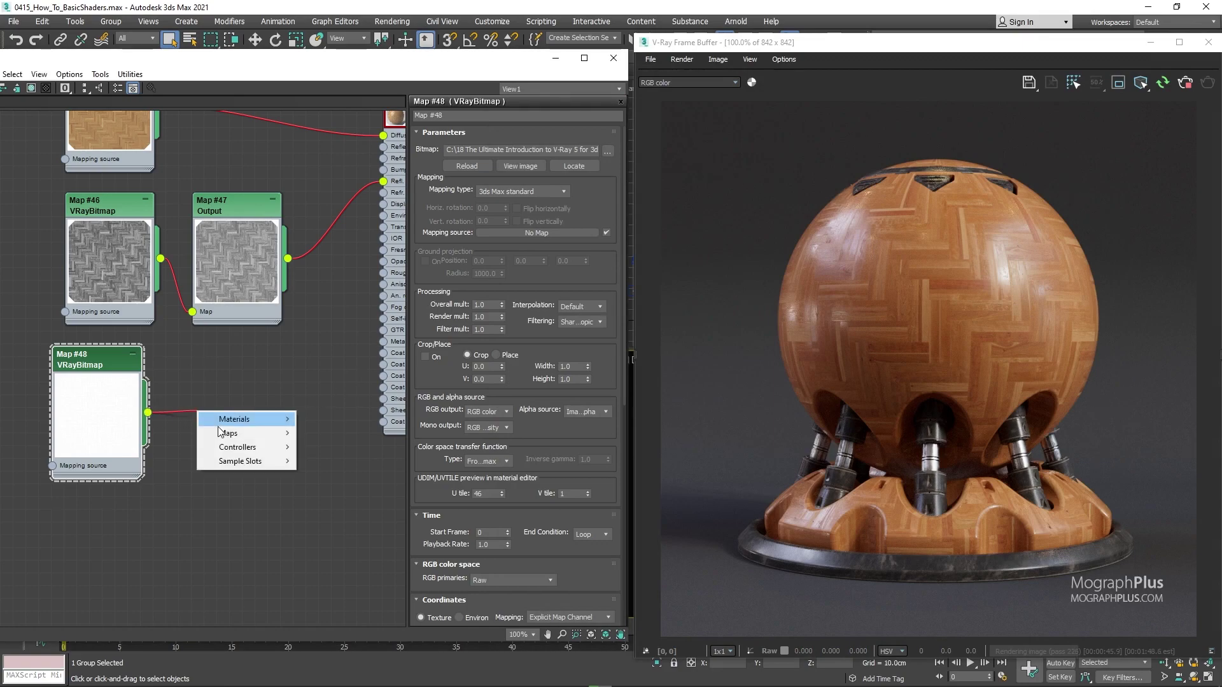
pyautogui.moveTo(233, 433)
pyautogui.moveTo(345, 490)
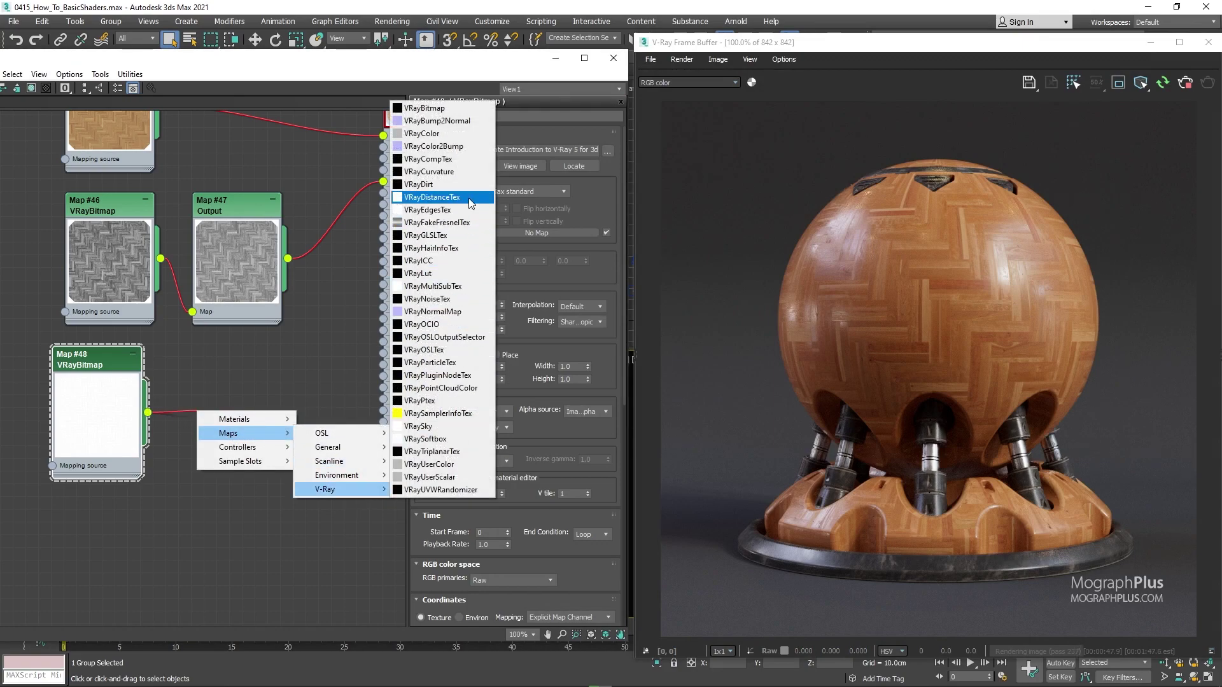
pyautogui.click(476, 318)
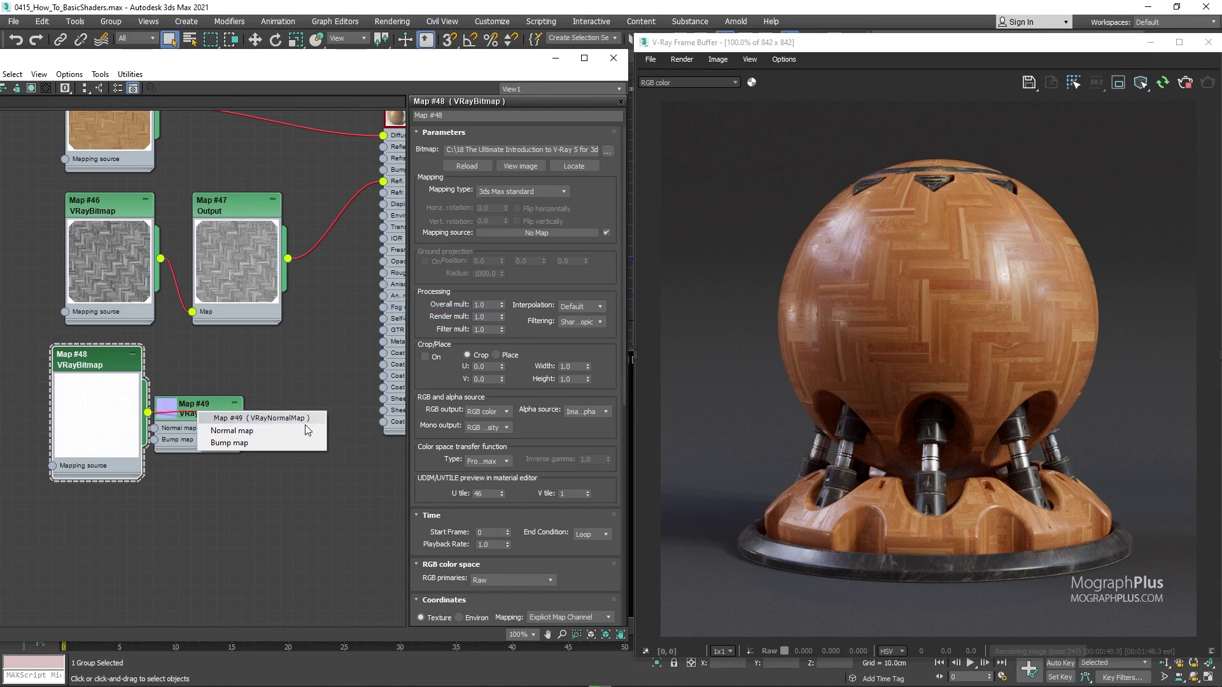
pyautogui.click(285, 443)
pyautogui.moveTo(207, 418); pyautogui.dragTo(283, 466)
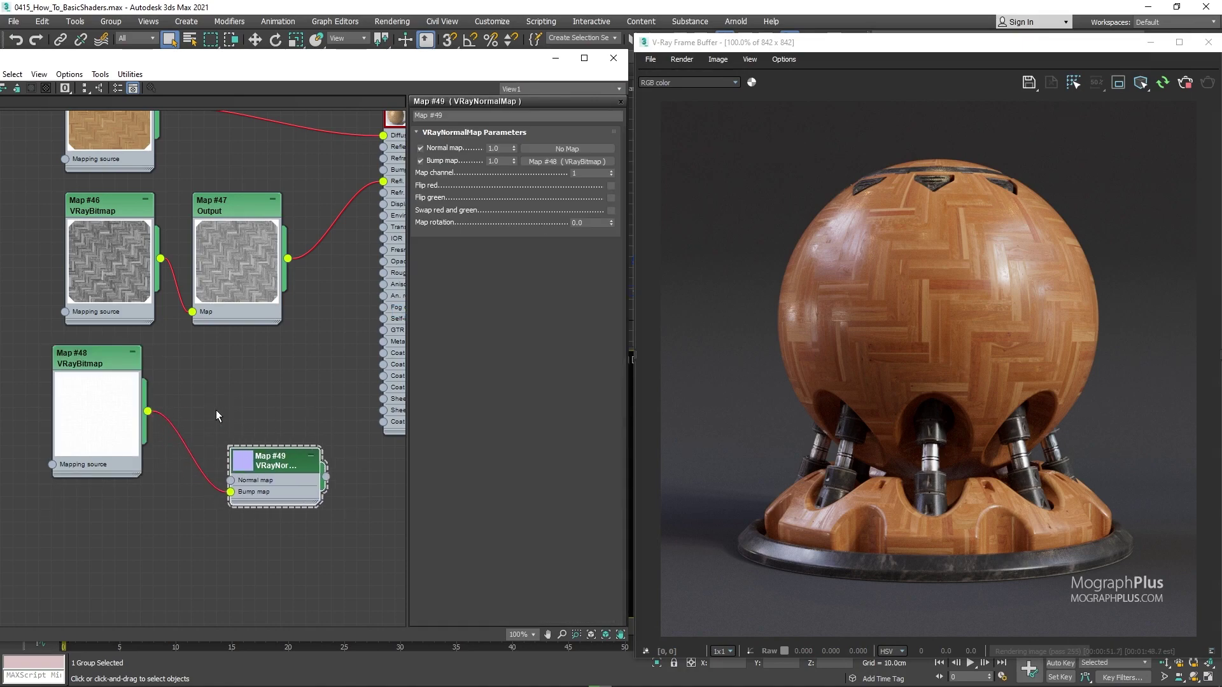
# Wire the normal map into Material #33's Bump map slot.
pyautogui.scroll(-2, 223, 382)
pyautogui.moveTo(224, 388); pyautogui.dragTo(174, 430, button='middle')
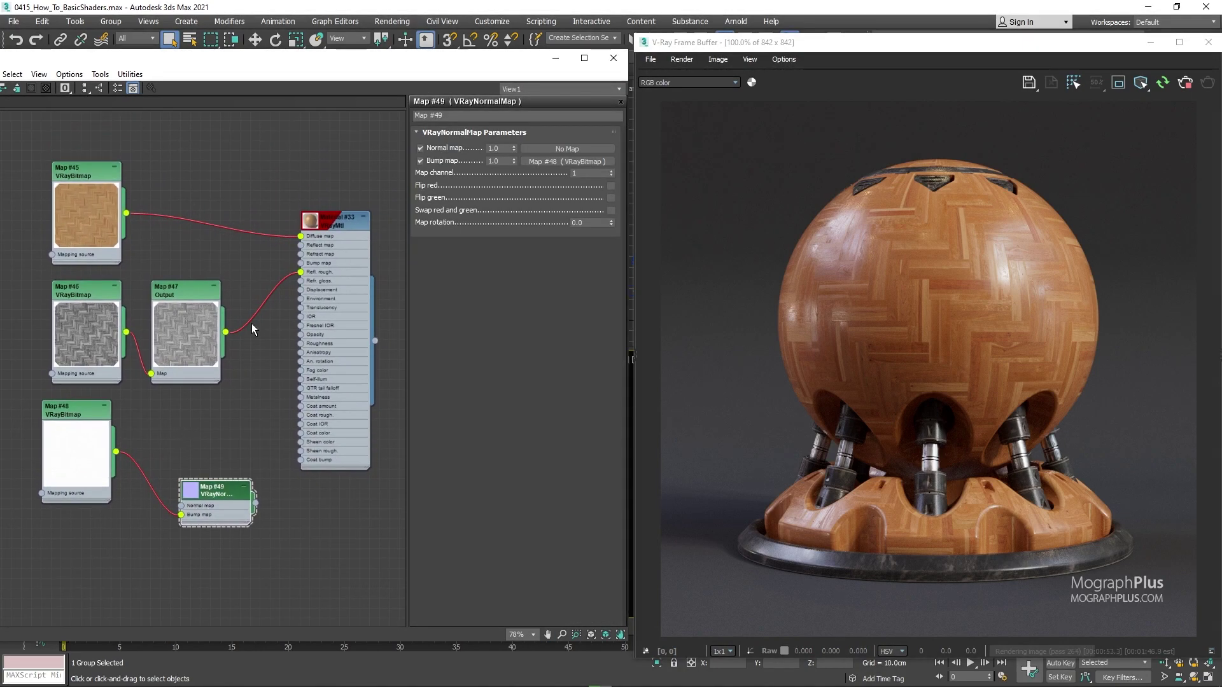
pyautogui.click(310, 229)
pyautogui.doubleClick(331, 226)
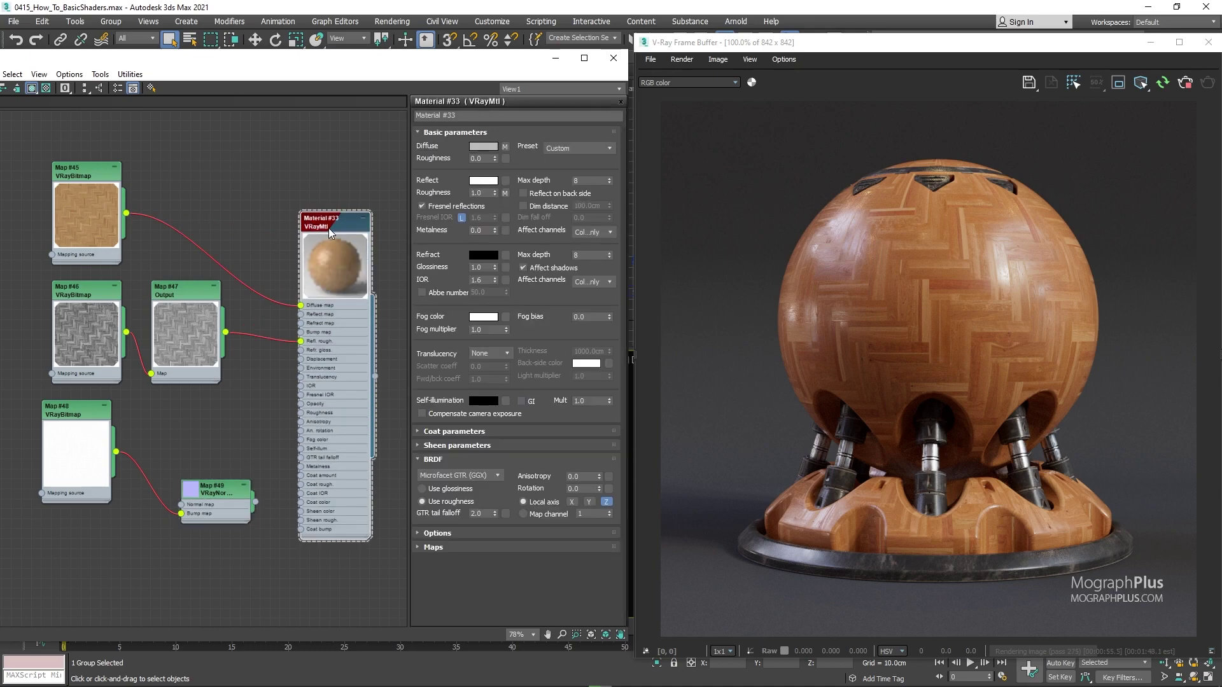
pyautogui.scroll(1, 220, 417)
pyautogui.moveTo(261, 512); pyautogui.dragTo(313, 313)
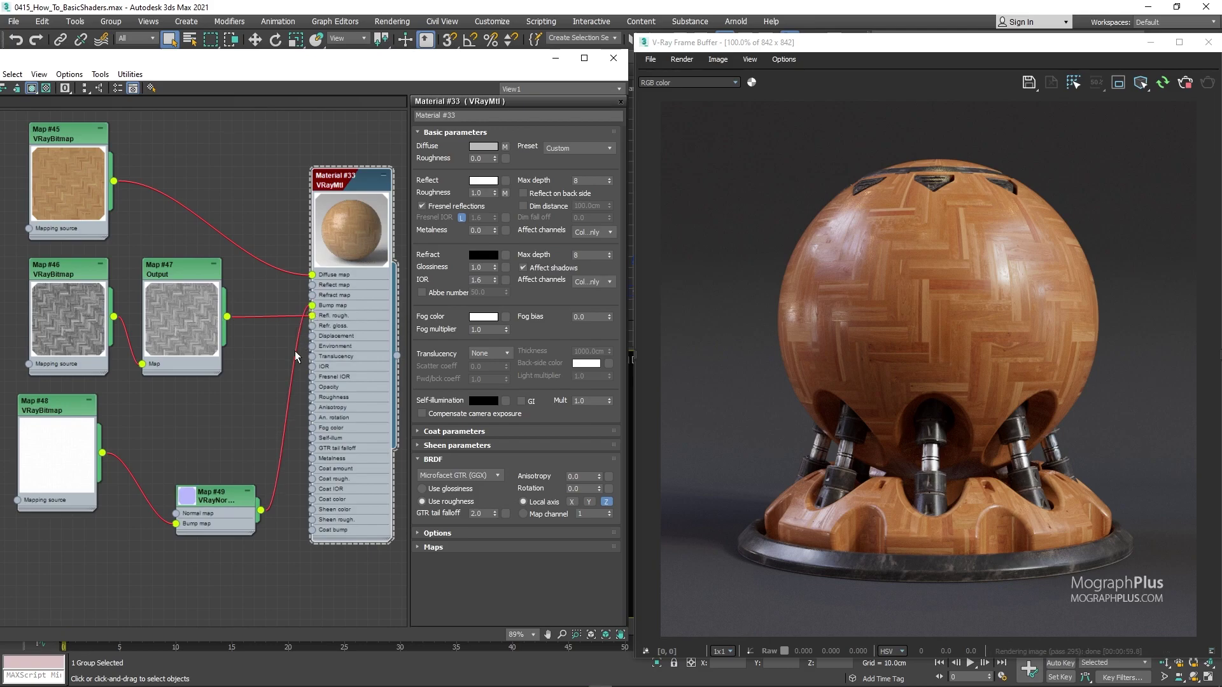
# Set the normal map's bump strength to 0.25.
pyautogui.doubleClick(213, 502)
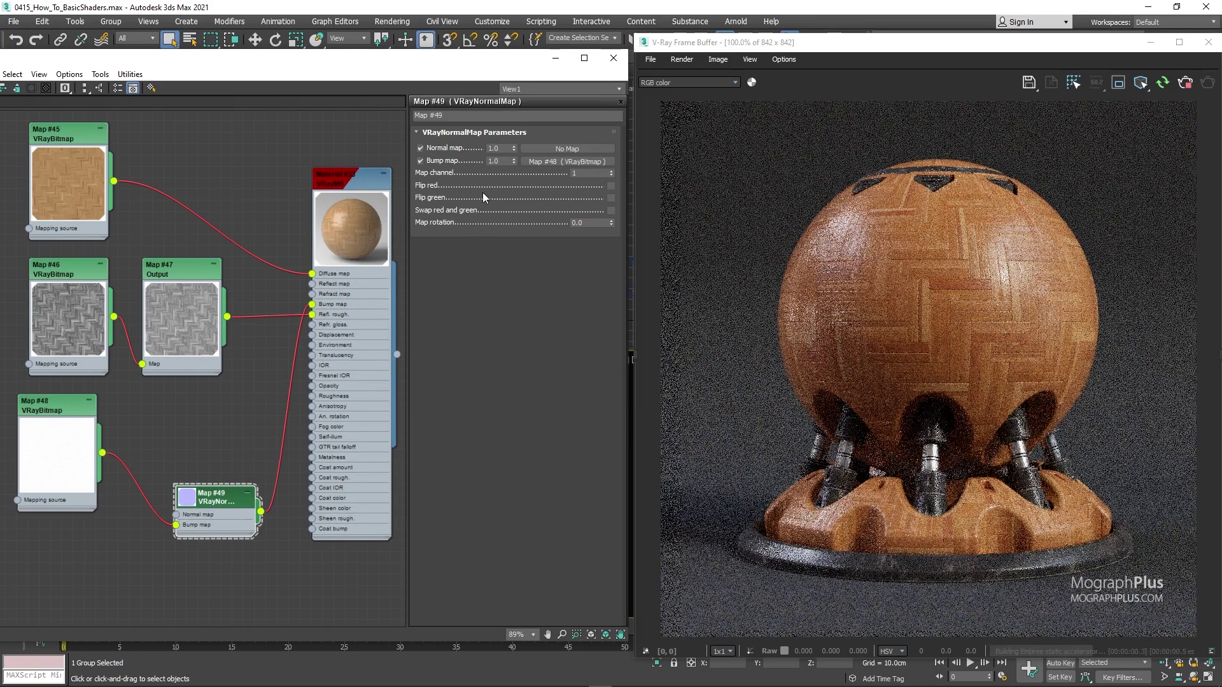
pyautogui.click(501, 161)
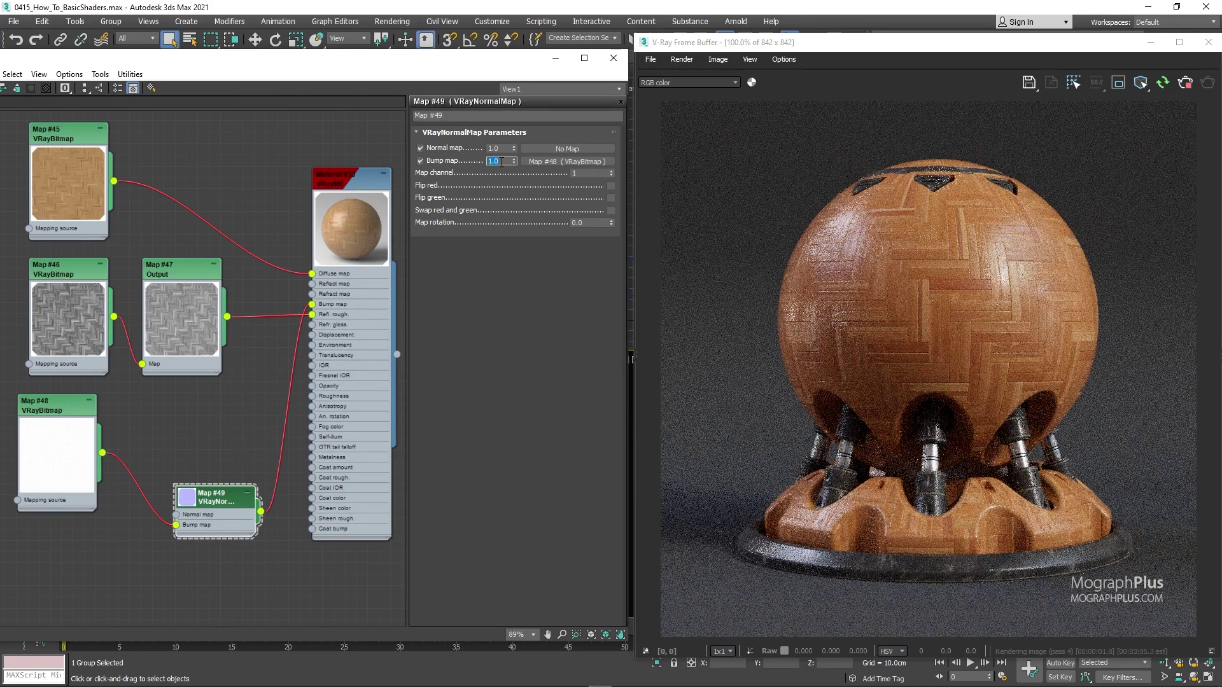
pyautogui.write('.2')
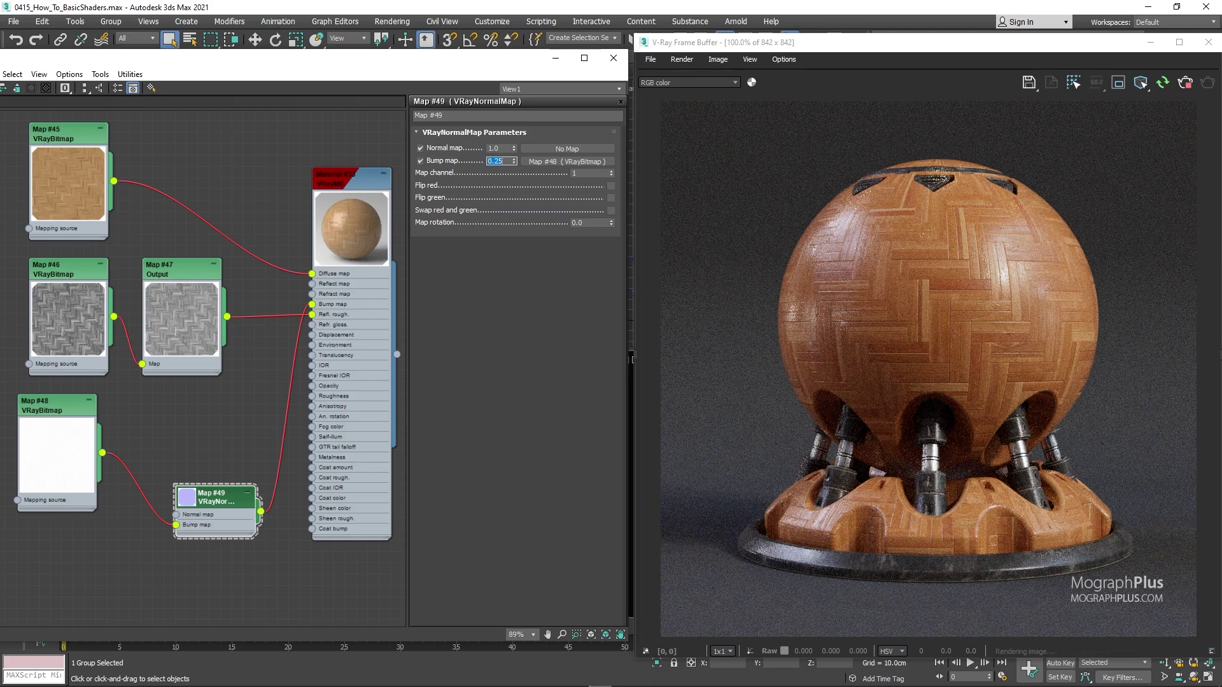
pyautogui.write('5')
pyautogui.press('Return')
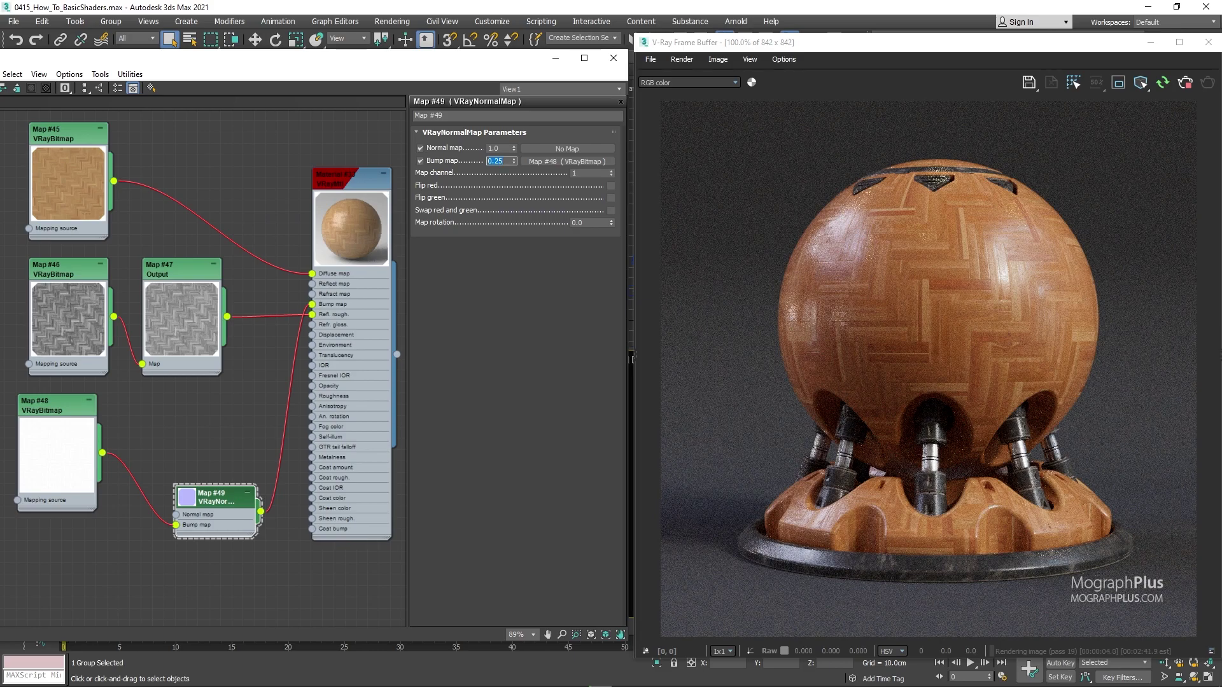
# Review the settings of bump bitmap Map #48, Map #46 and diffuse bitmap Map #45.
pyautogui.doubleClick(56, 406)
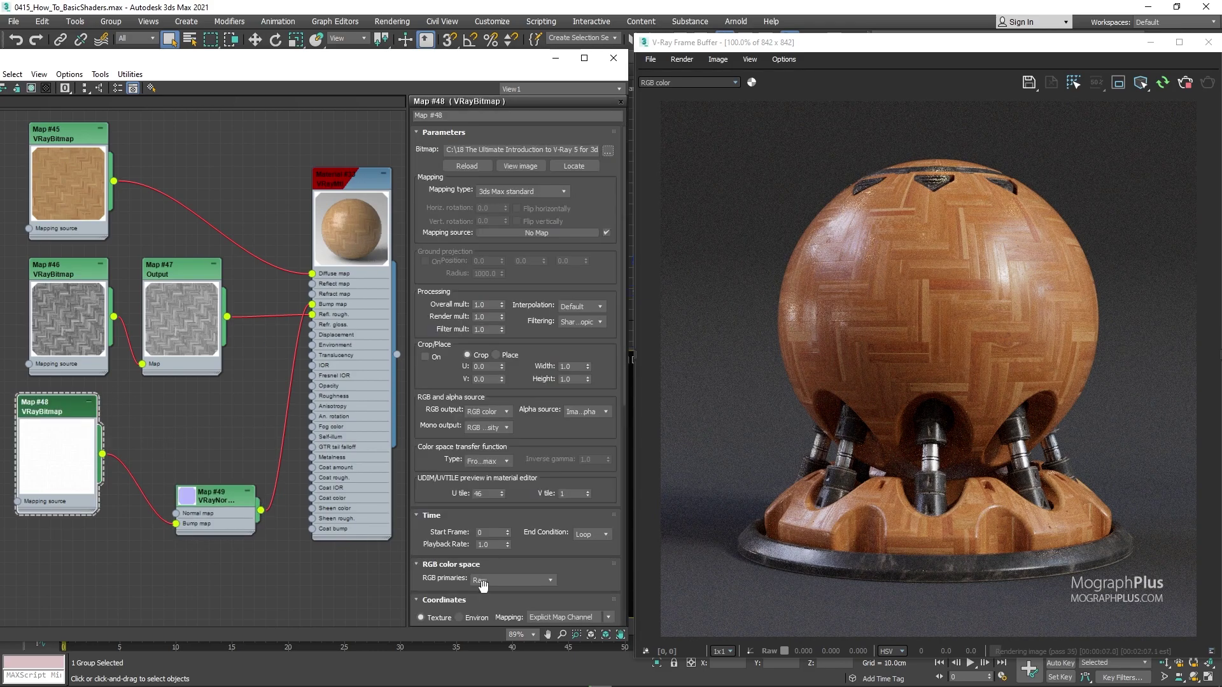
pyautogui.scroll(-5, 493, 399)
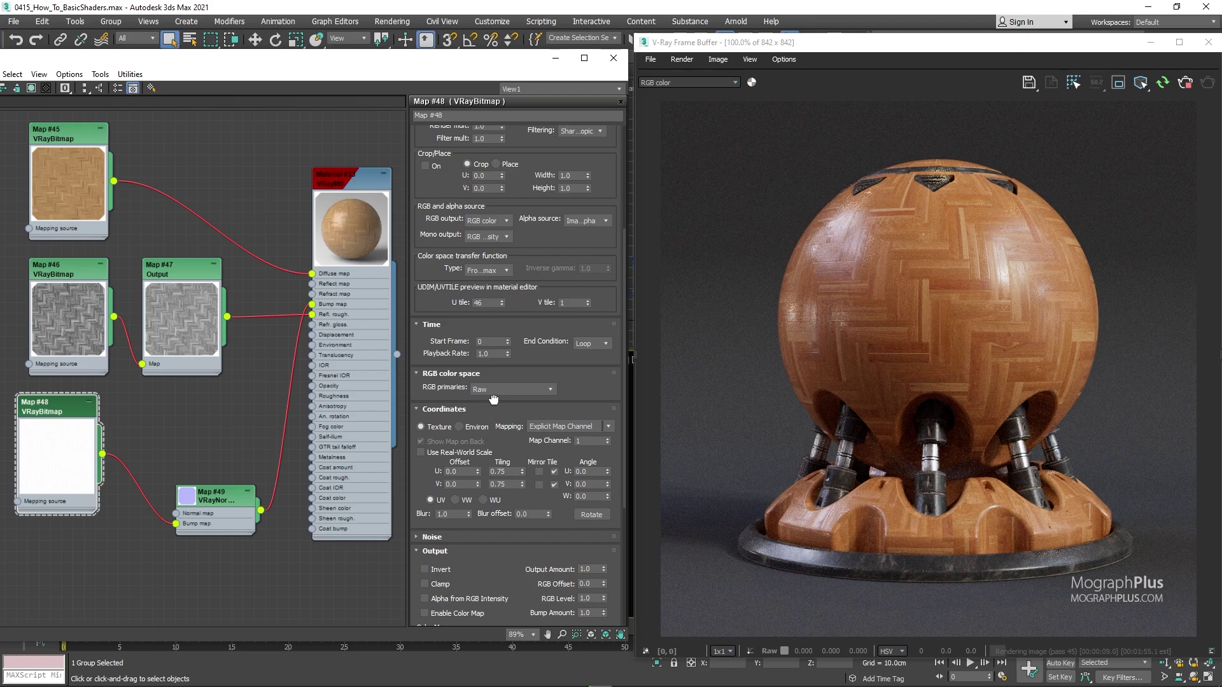
pyautogui.scroll(5, 493, 398)
pyautogui.doubleClick(63, 265)
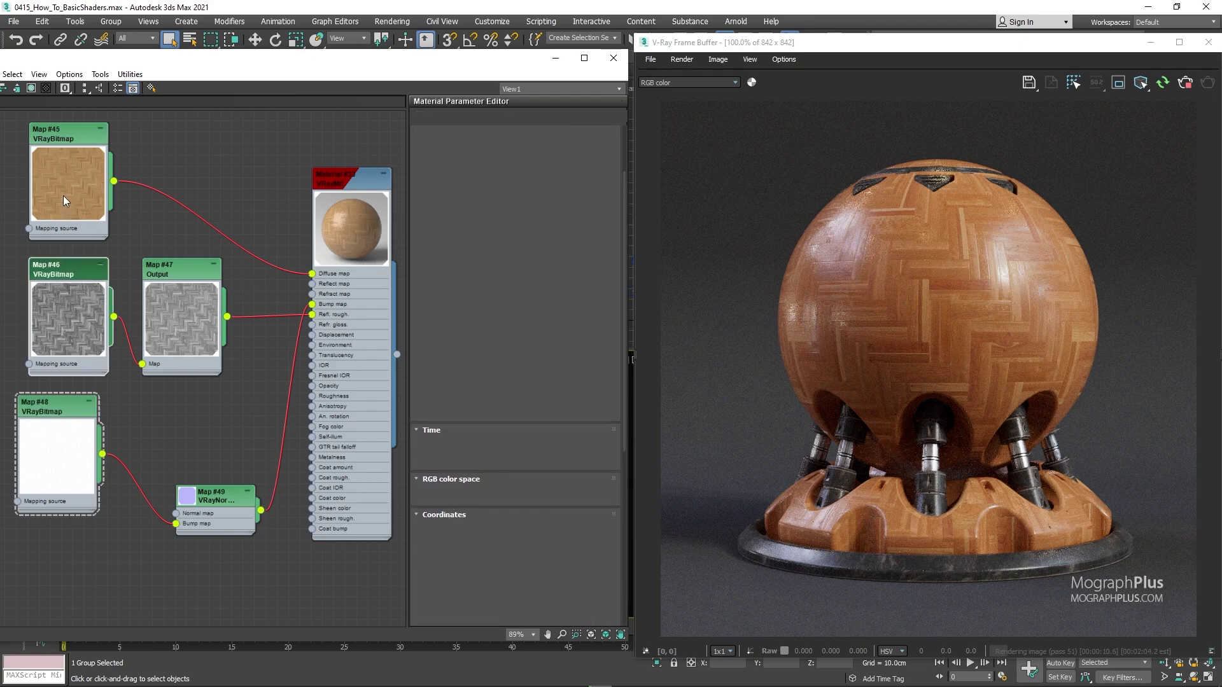
pyautogui.doubleClick(66, 190)
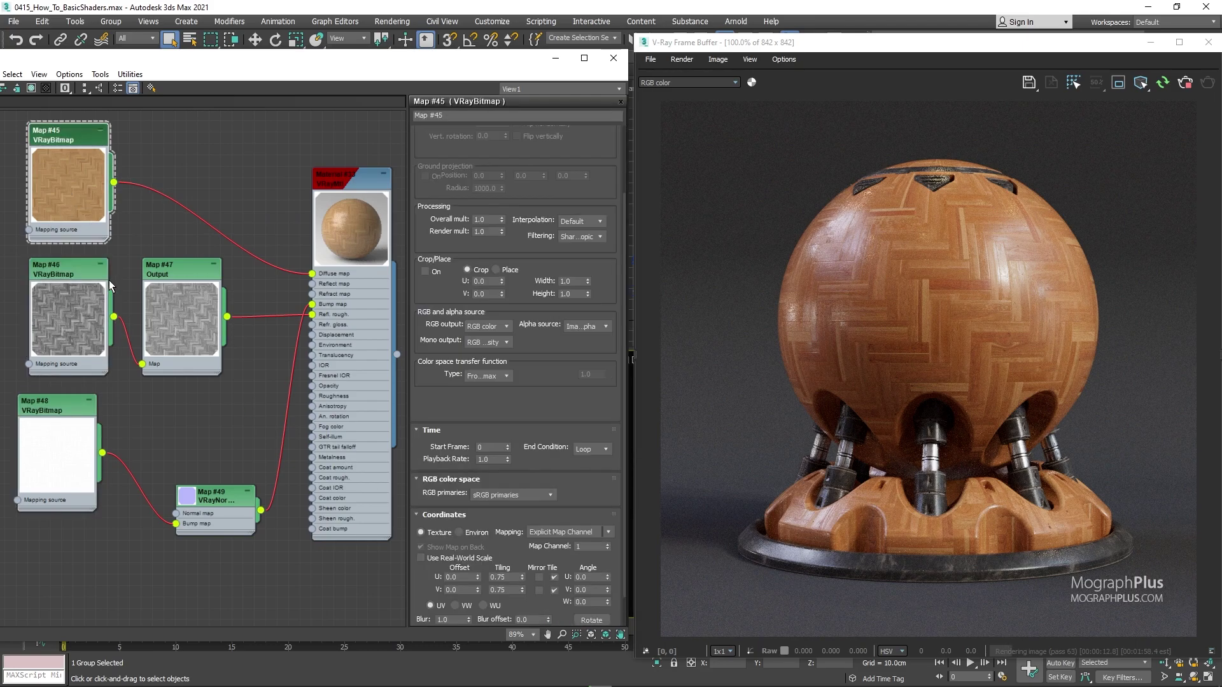
# Copy the Noise and VRayBump2Normal node pair from another material's tree into this graph.
pyautogui.scroll(-6, 108, 387)
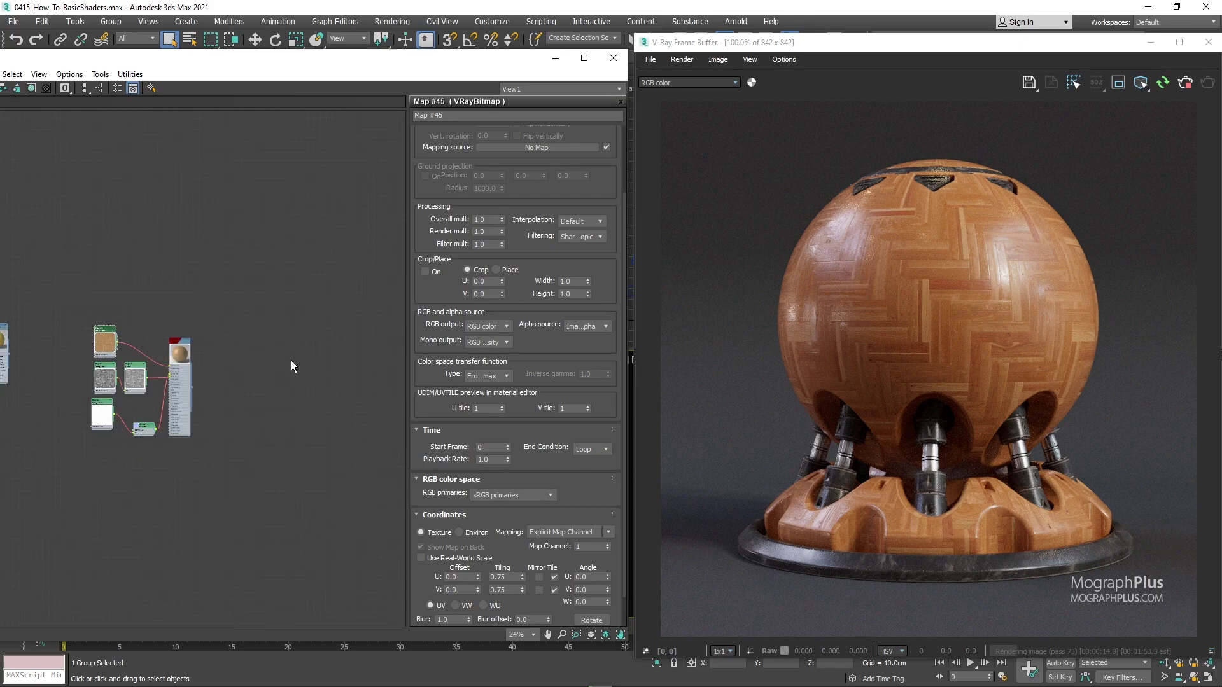
pyautogui.moveTo(291, 366); pyautogui.dragTo(186, 326, button='middle')
pyautogui.scroll(2, 188, 394)
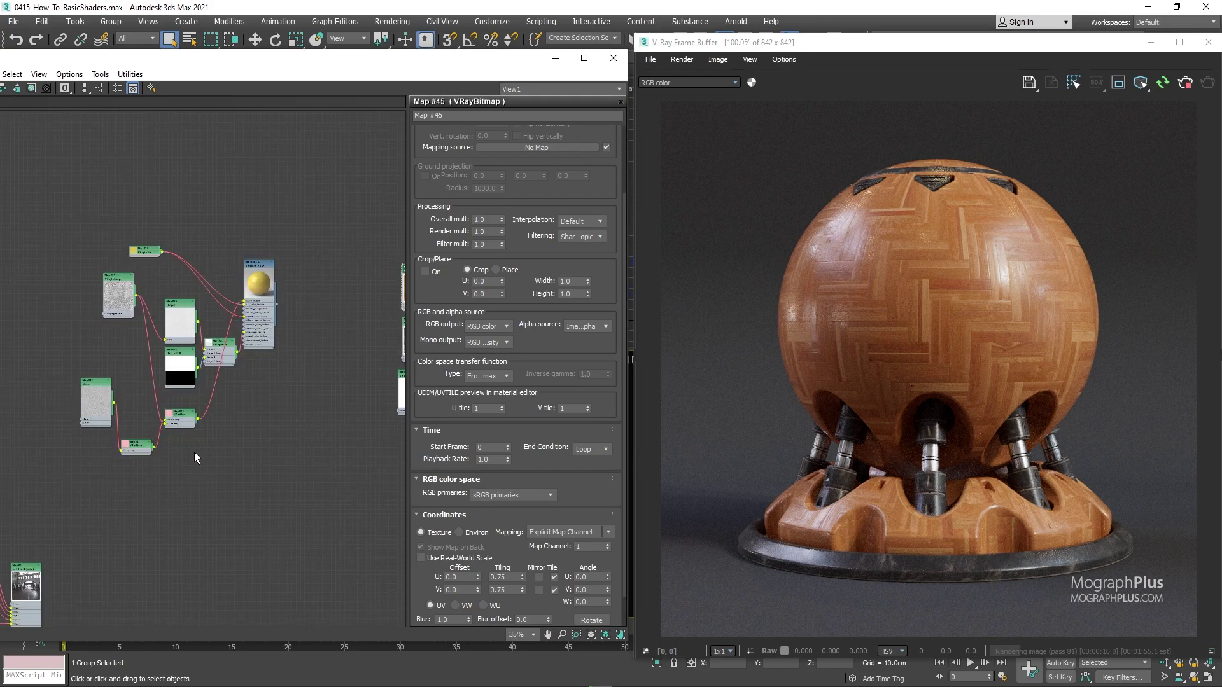
pyautogui.scroll(2, 194, 457)
pyautogui.scroll(-3, 151, 479)
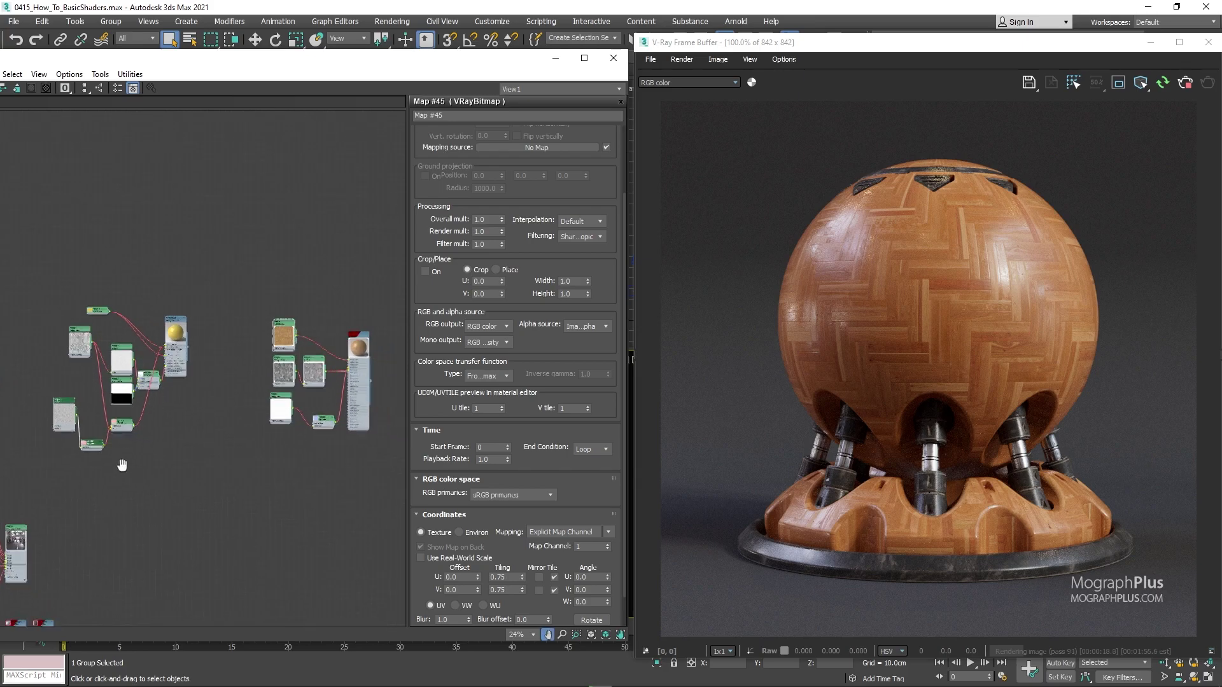
pyautogui.moveTo(146, 461); pyautogui.dragTo(33, 437, button='middle')
pyautogui.keyDown('shift'); pyautogui.moveTo(32, 436); pyautogui.dragTo(239, 489); pyautogui.keyUp('shift')
# Connect Noise Map #50 through VRayBump2Normal Map #51 into the VRayNormalMap's Normal map input.
pyautogui.doubleClick(238, 488)
pyautogui.scroll(5, 248, 469)
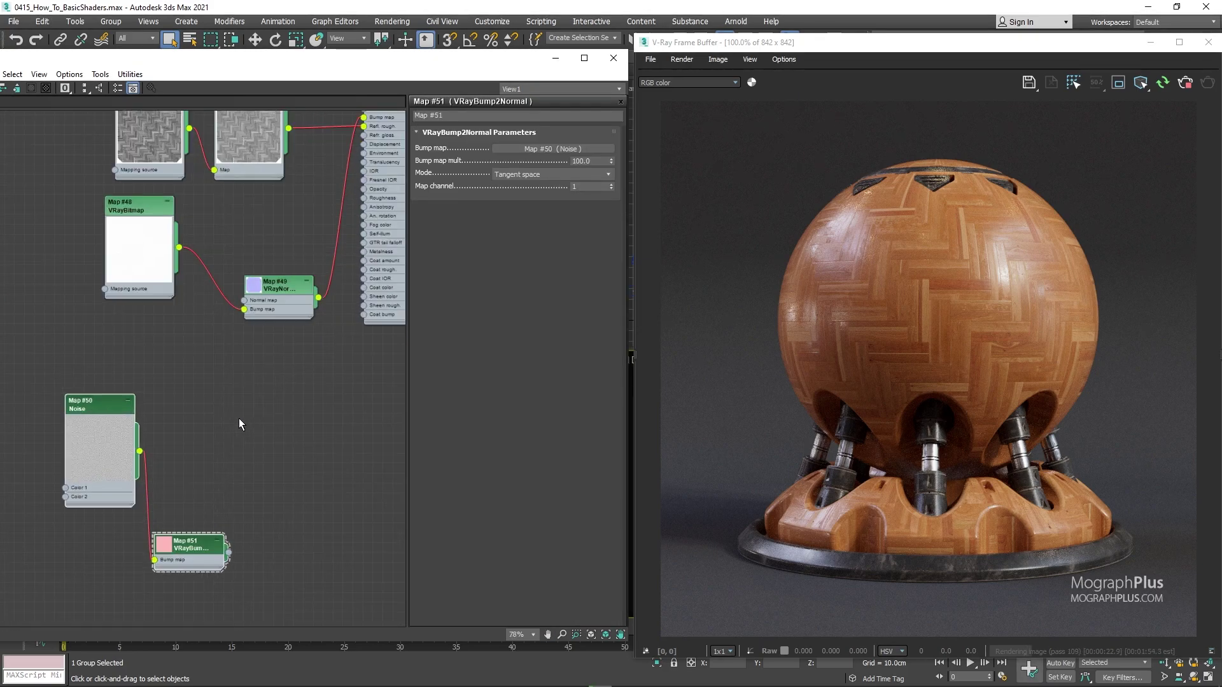
pyautogui.moveTo(199, 525); pyautogui.dragTo(221, 423)
pyautogui.scroll(2, 204, 384)
pyautogui.moveTo(204, 385); pyautogui.dragTo(198, 442, button='middle')
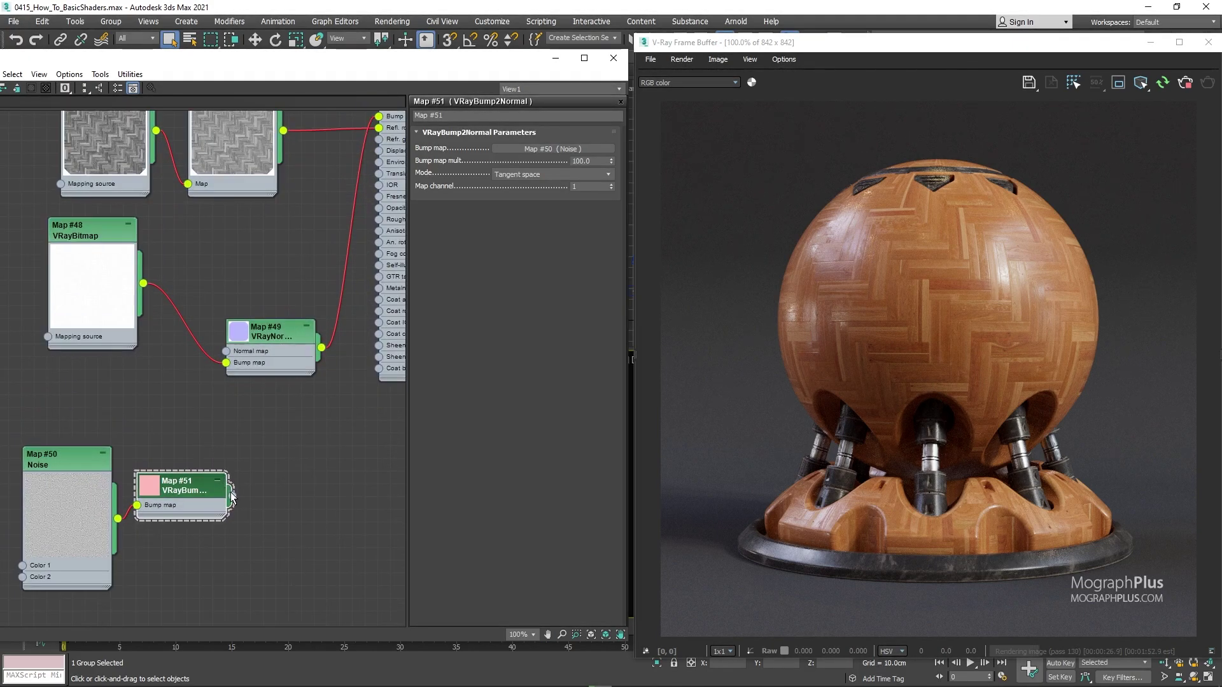
pyautogui.moveTo(233, 497); pyautogui.dragTo(226, 362)
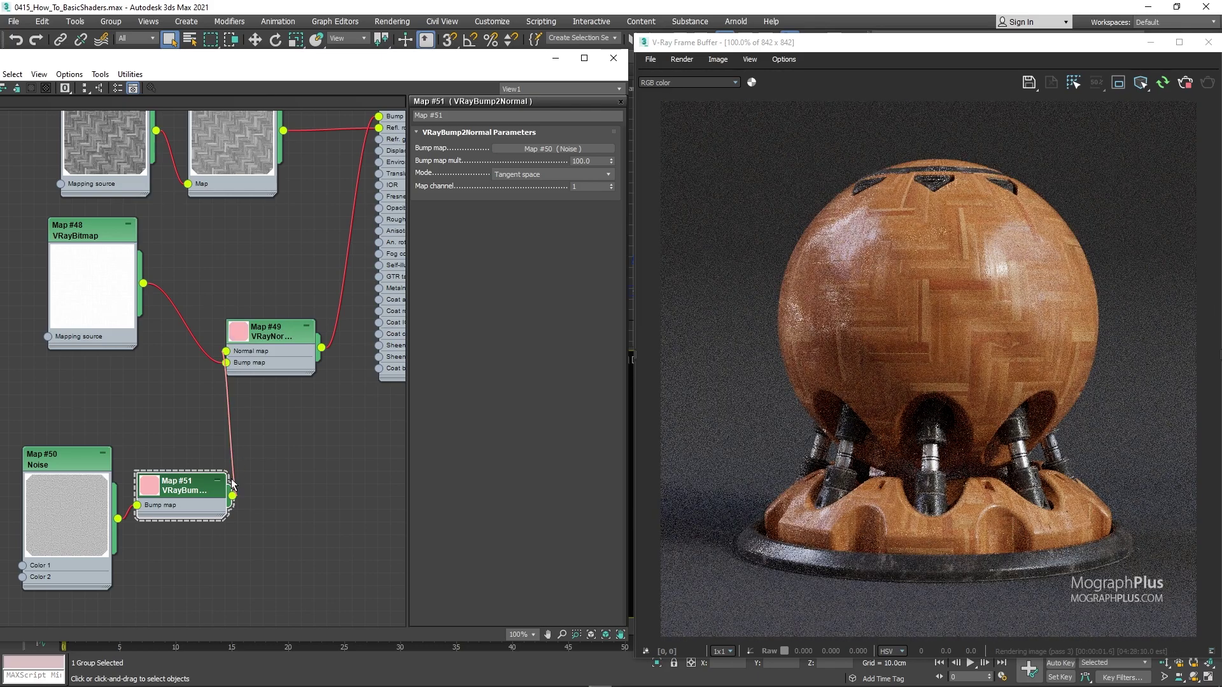
# Set the VRayNormalMap's Normal map amount to 0.3.
pyautogui.doubleClick(260, 334)
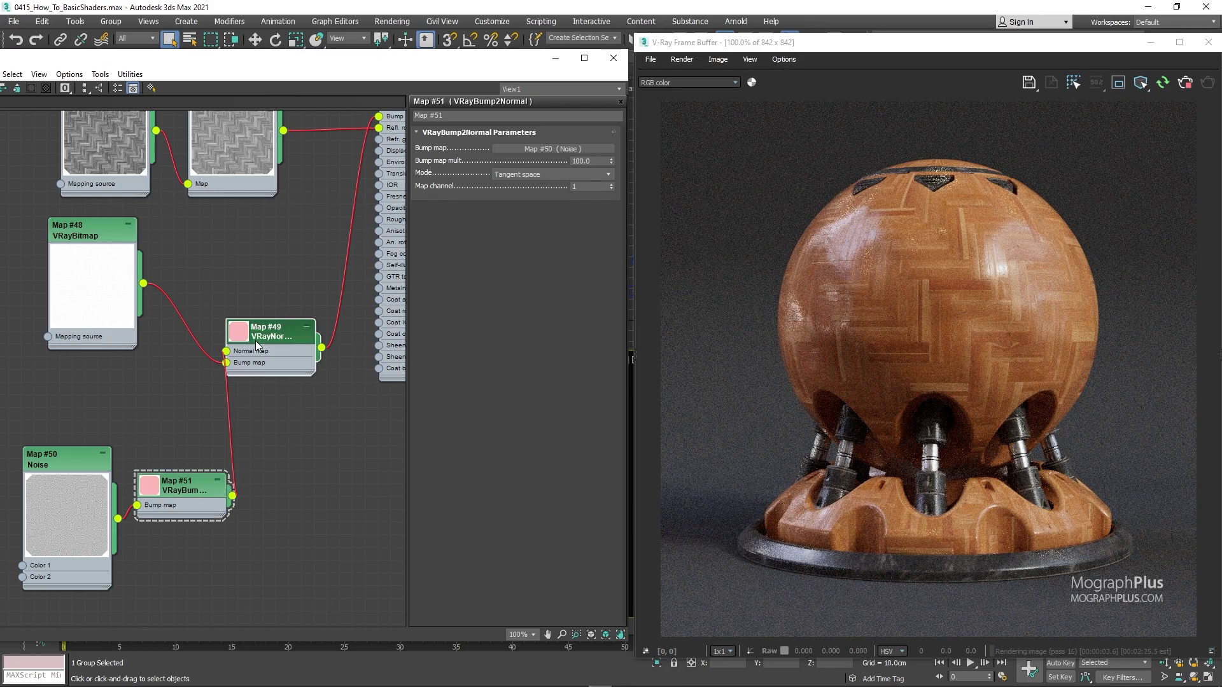
pyautogui.doubleClick(493, 148)
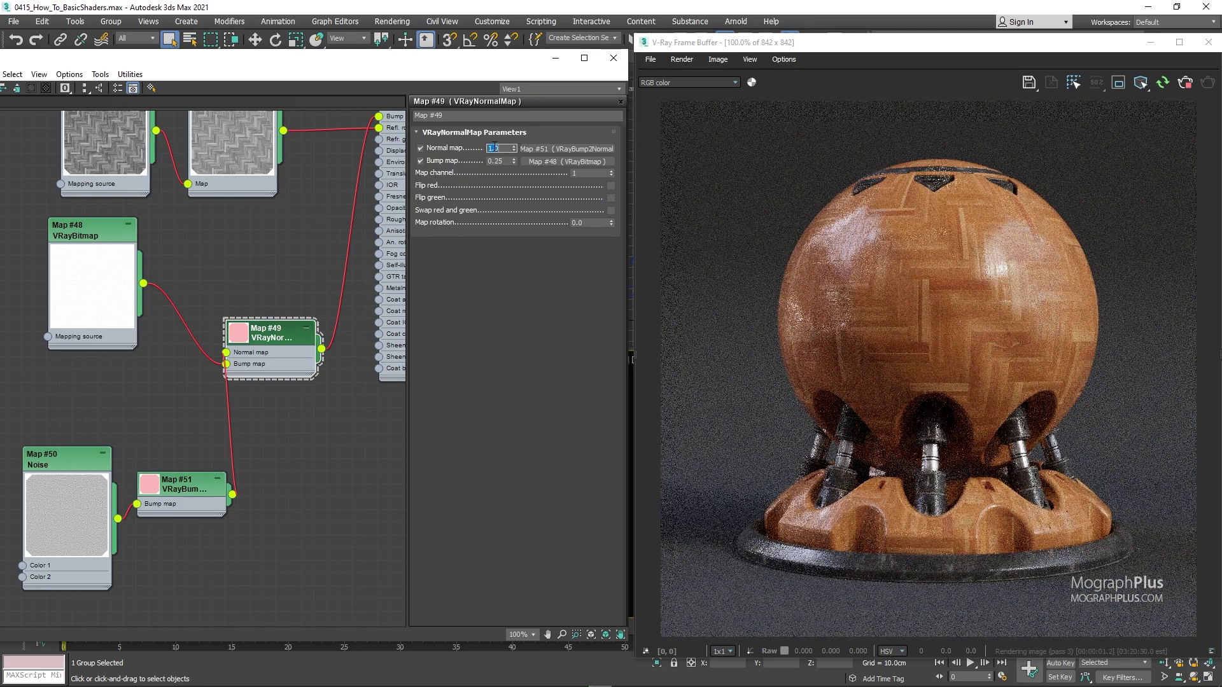
pyautogui.write('.3')
pyautogui.press('Return')
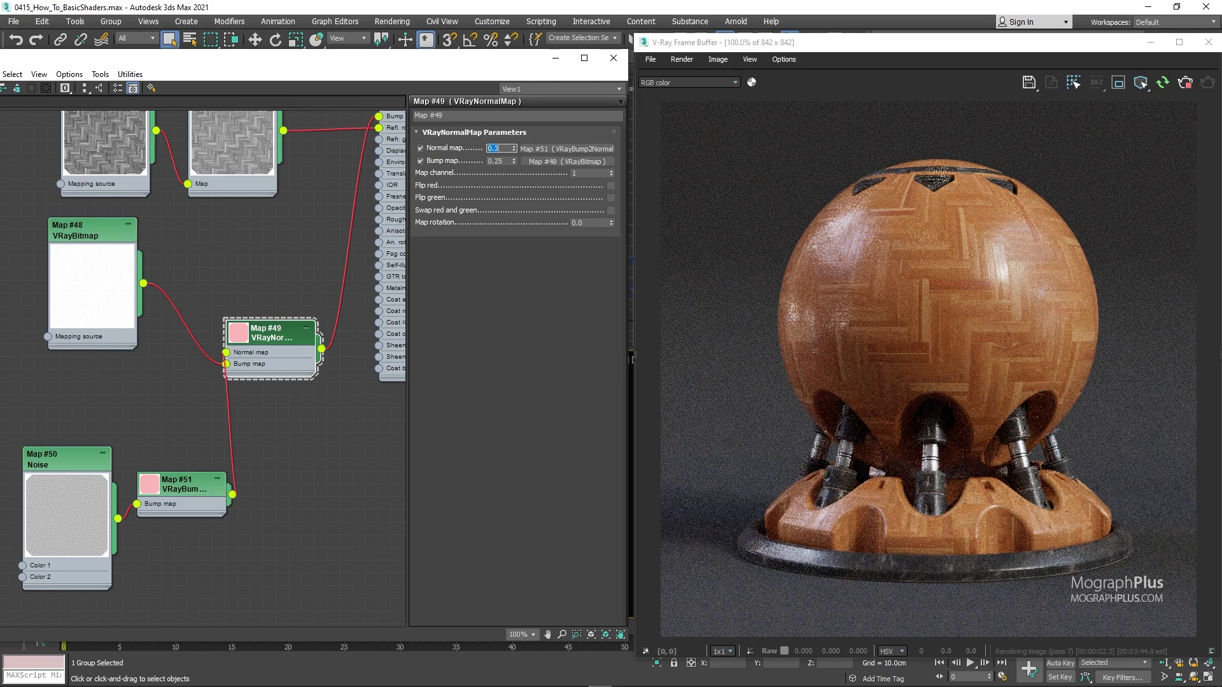
pyautogui.scroll(-4, 247, 443)
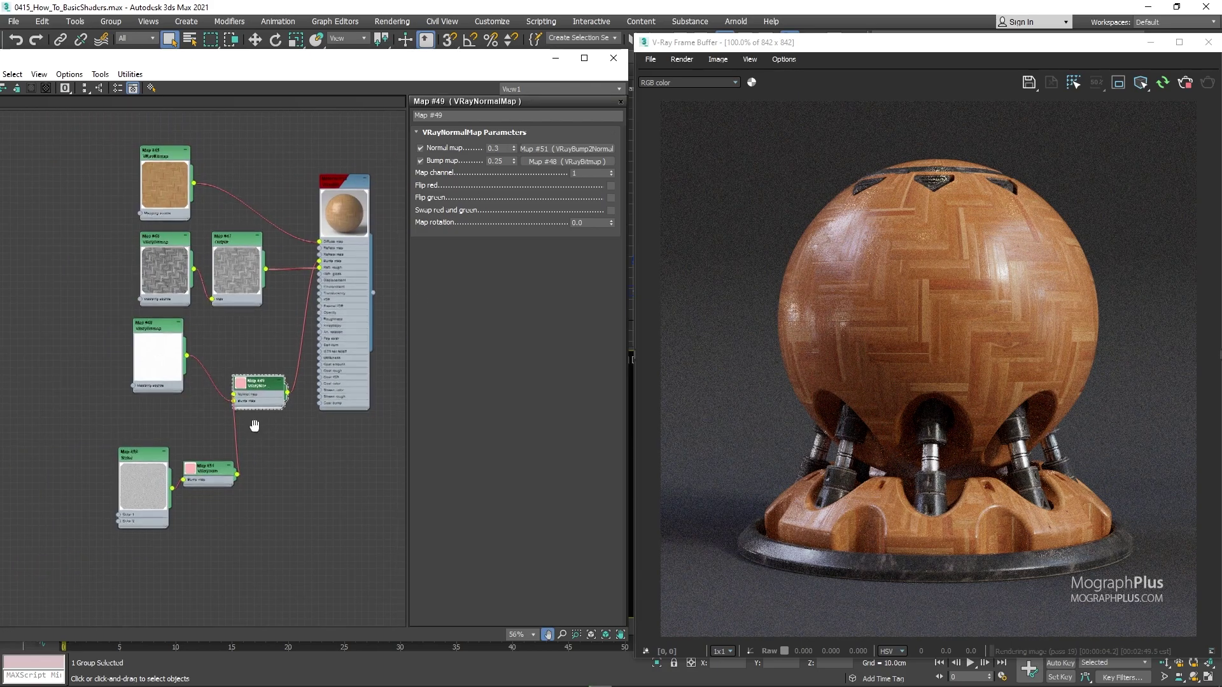
pyautogui.scroll(1, 247, 435)
pyautogui.scroll(1, 241, 332)
pyautogui.moveTo(241, 332); pyautogui.dragTo(230, 338, button='middle')
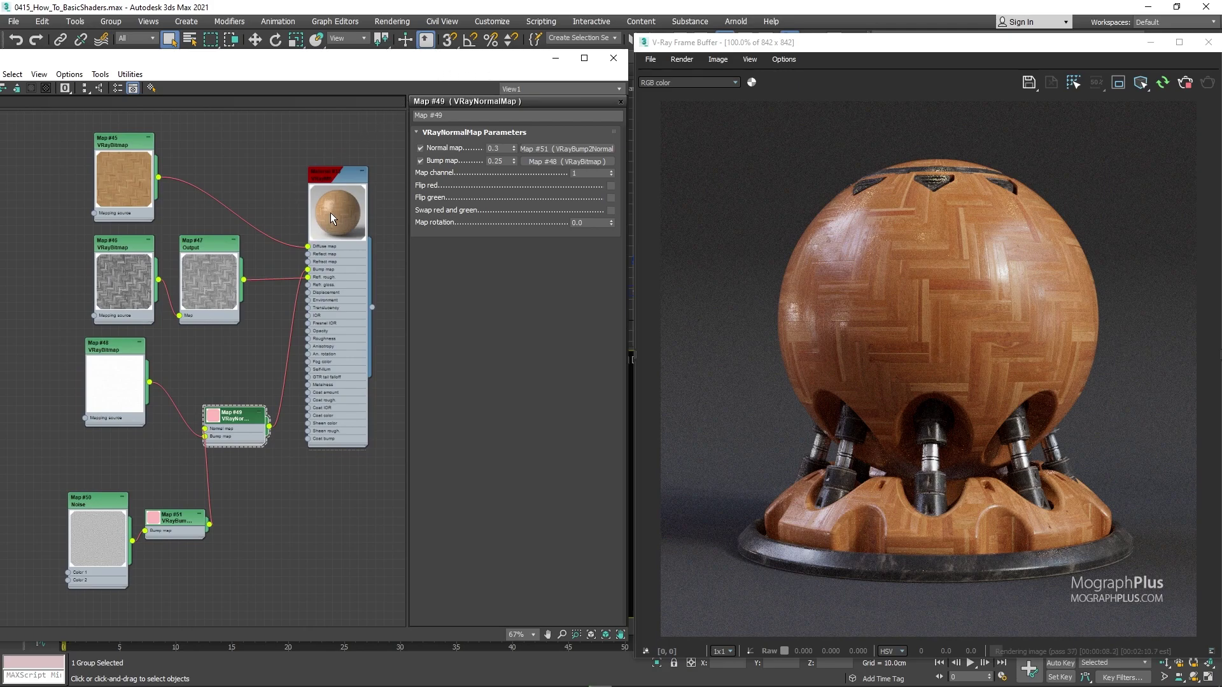
# Give Material #33 coat amount 0.3, coat roughness 0.1 and coat IOR 1.25.
pyautogui.scroll(1, 284, 317)
pyautogui.moveTo(283, 316); pyautogui.dragTo(248, 300, button='middle')
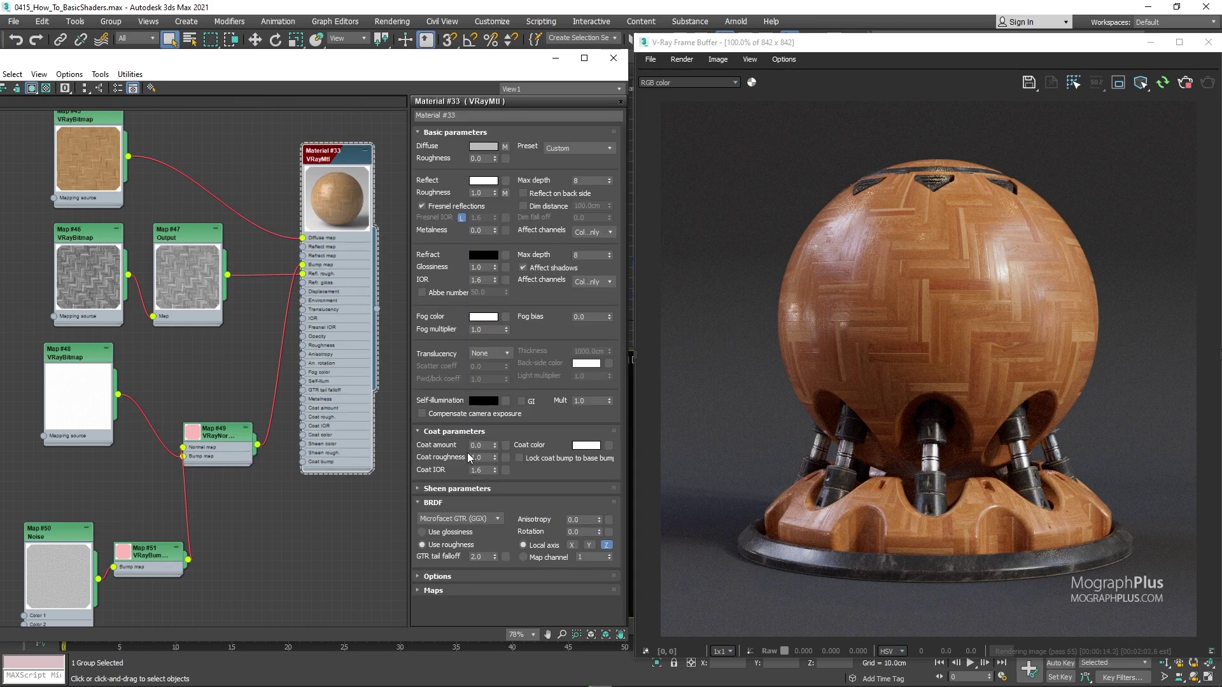
pyautogui.click(486, 445)
pyautogui.press('Return')
pyautogui.click(485, 457)
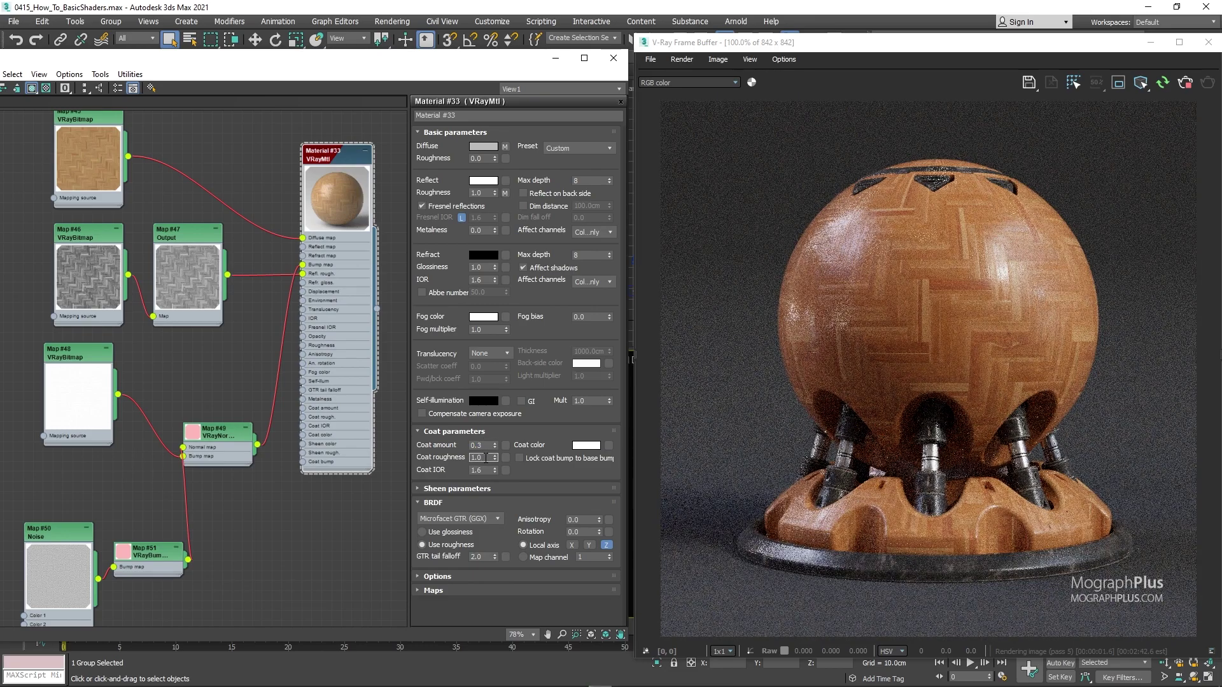
pyautogui.write('0.1')
pyautogui.press('Return')
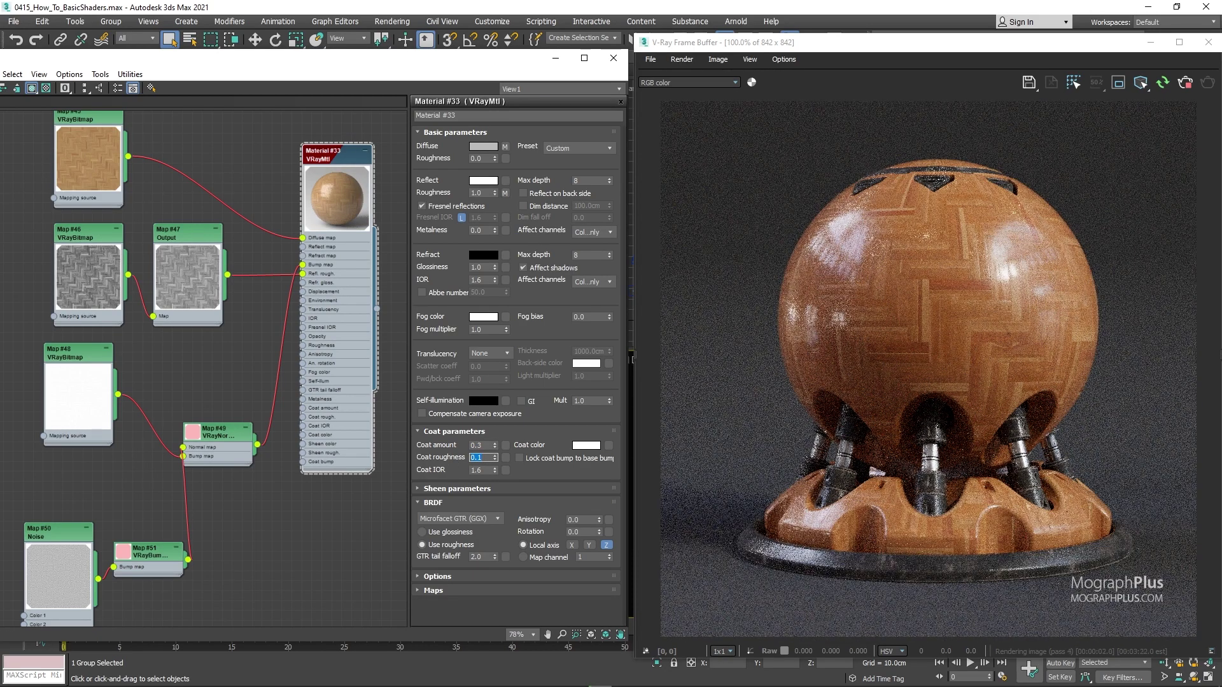
pyautogui.click(486, 470)
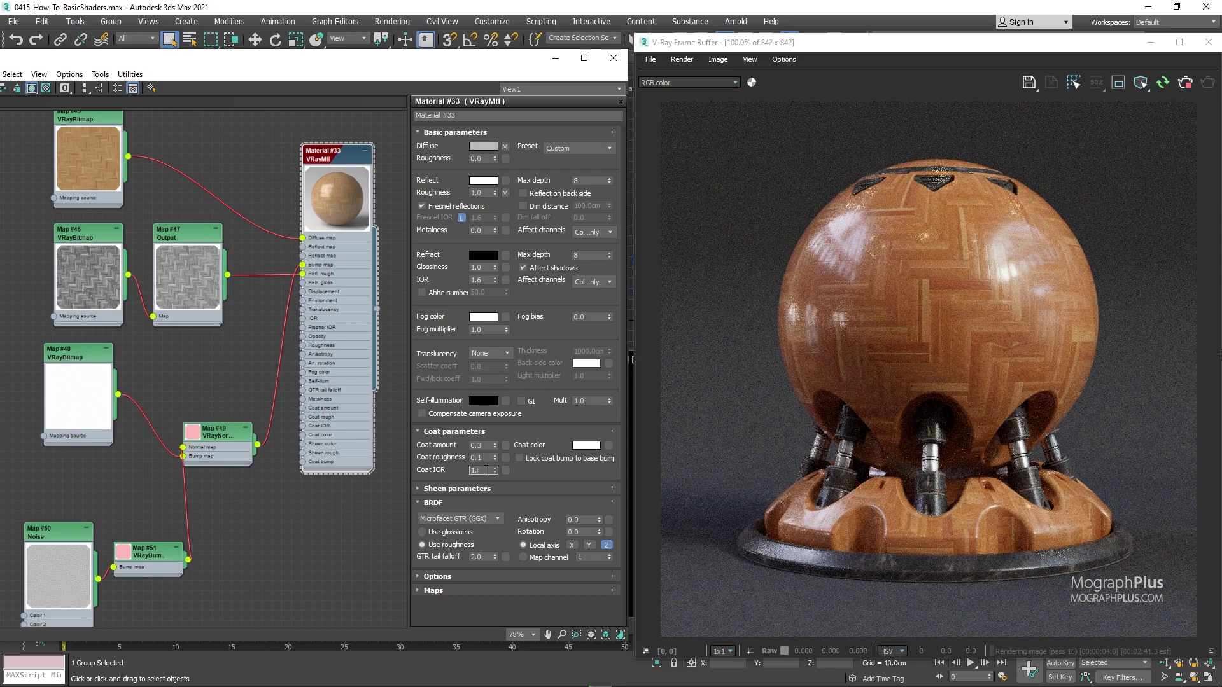
pyautogui.write('1.25')
pyautogui.press('Return')
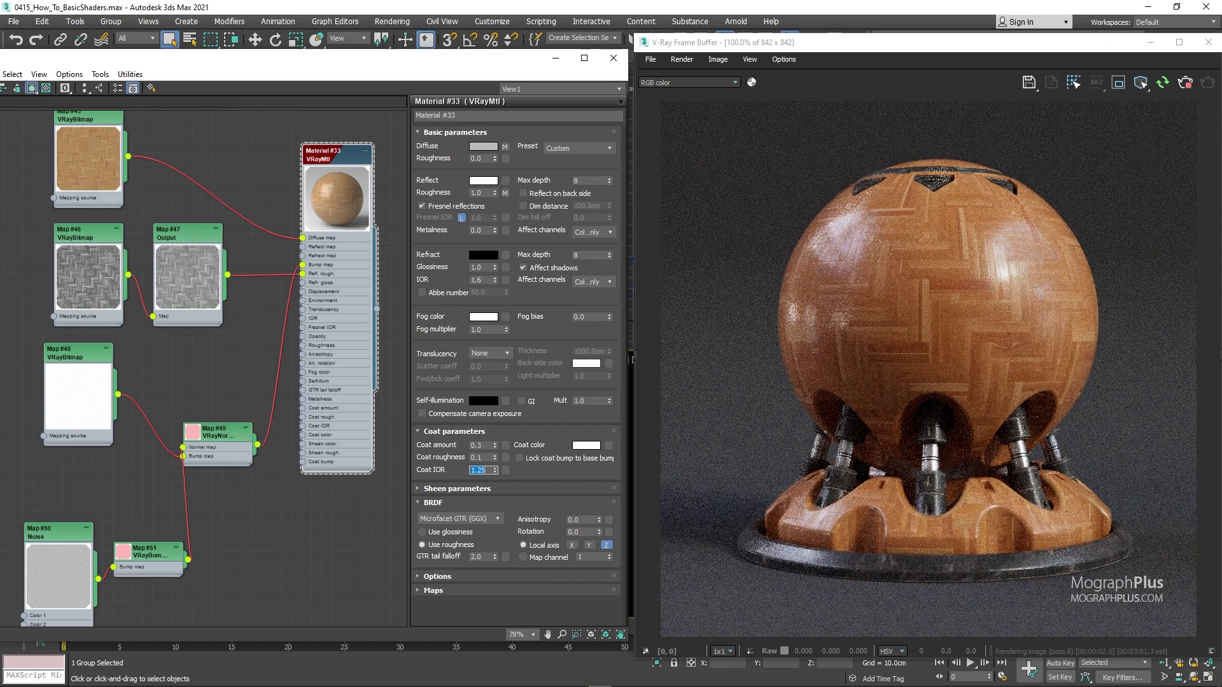
pyautogui.click(671, 85)
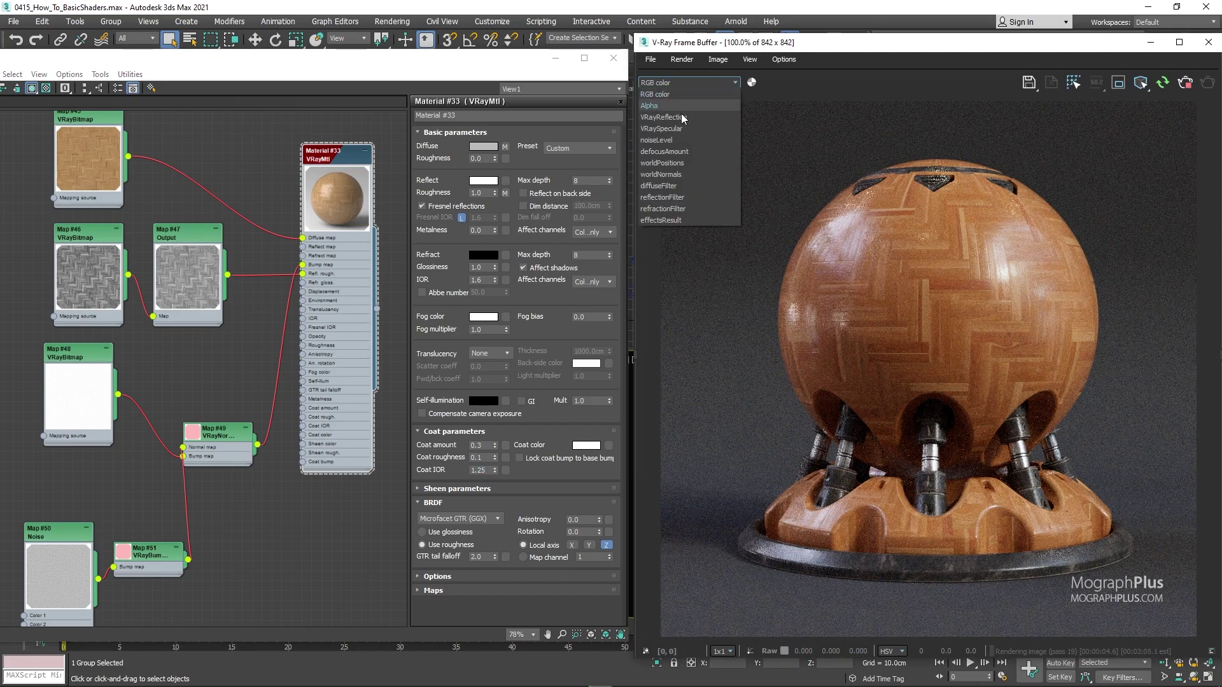
pyautogui.click(683, 127)
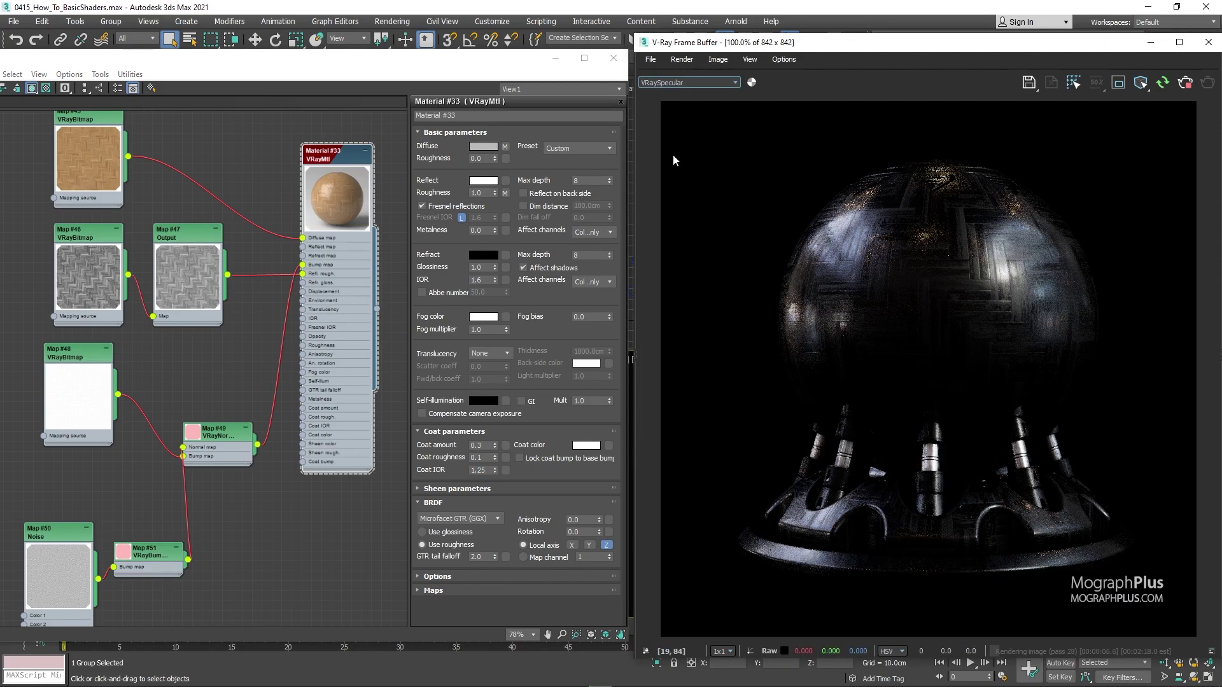
pyautogui.click(660, 82)
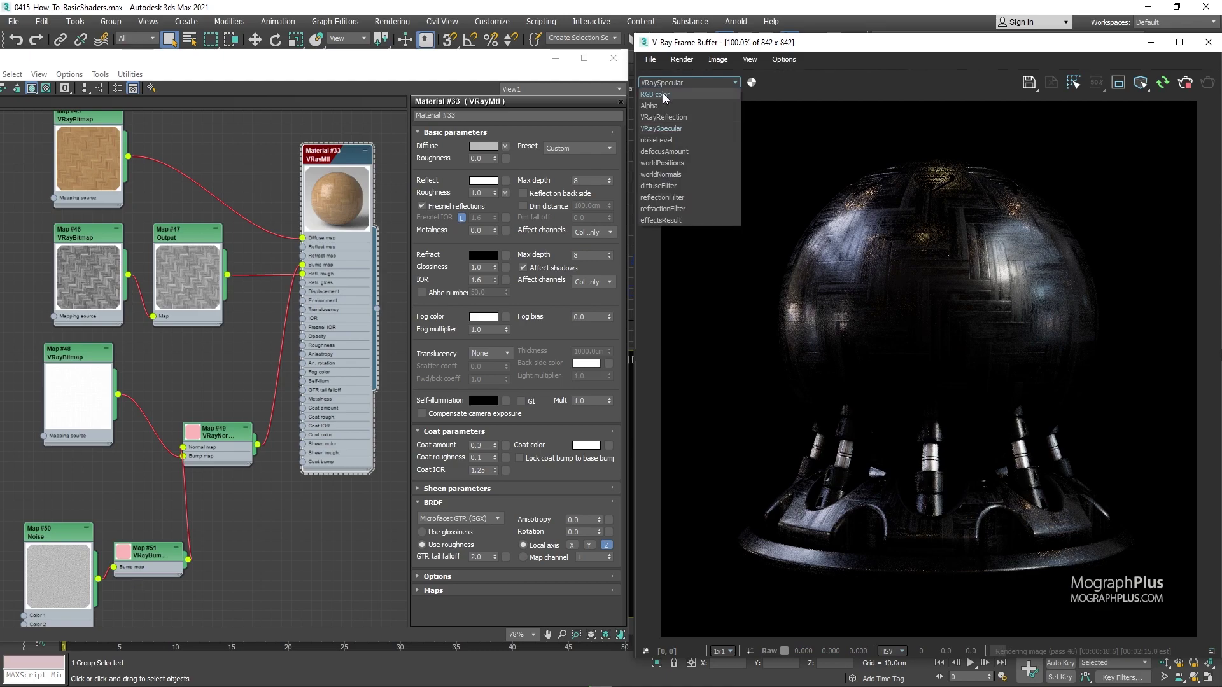
pyautogui.click(663, 93)
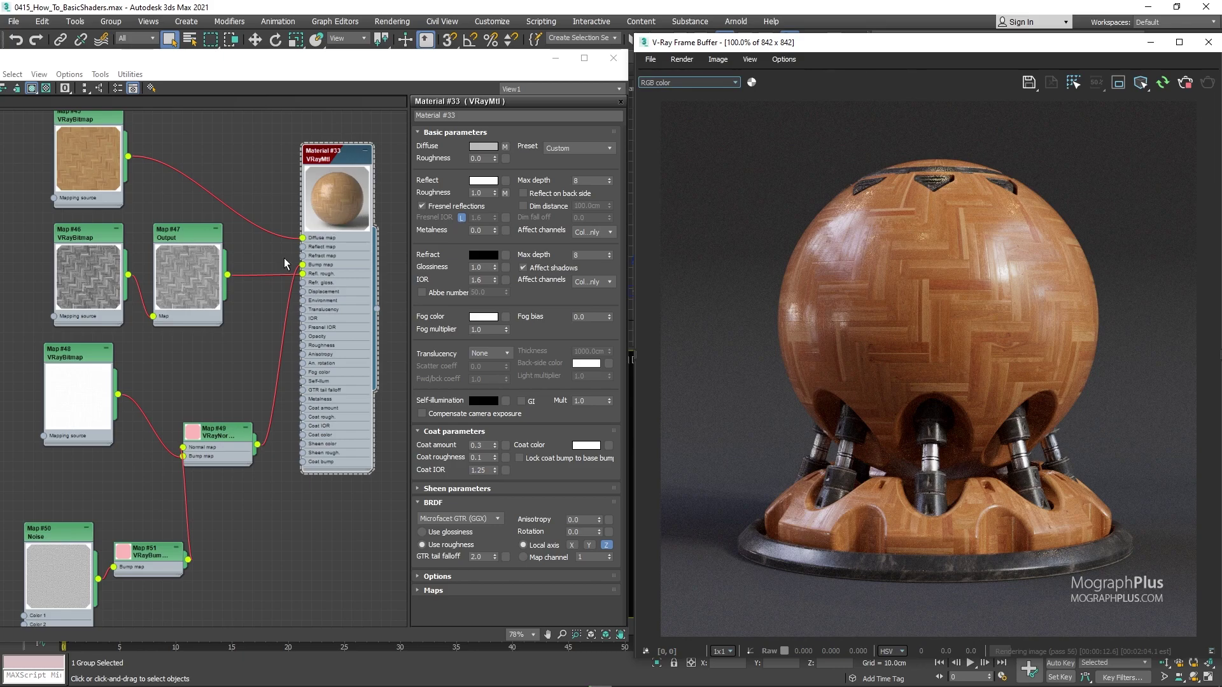
pyautogui.scroll(-1, 241, 251)
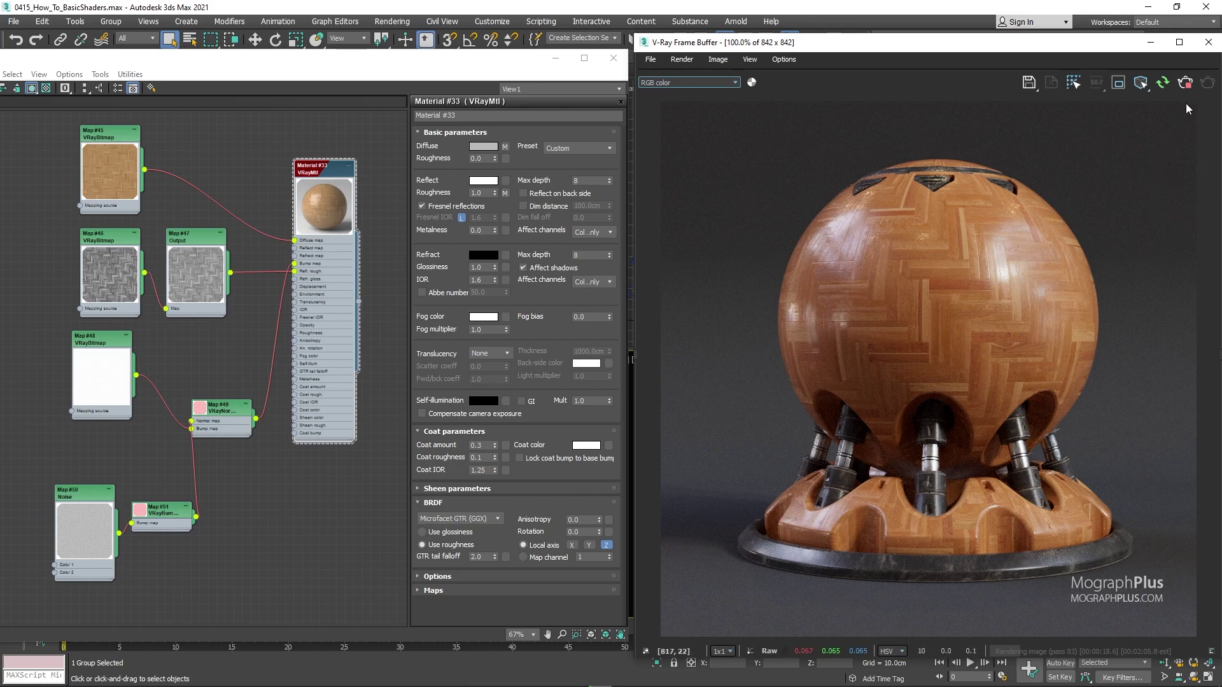
# Stop the render, clear the frame buffer, and load the first 2000x2000 render from History.
pyautogui.click(1185, 82)
pyautogui.click(1051, 83)
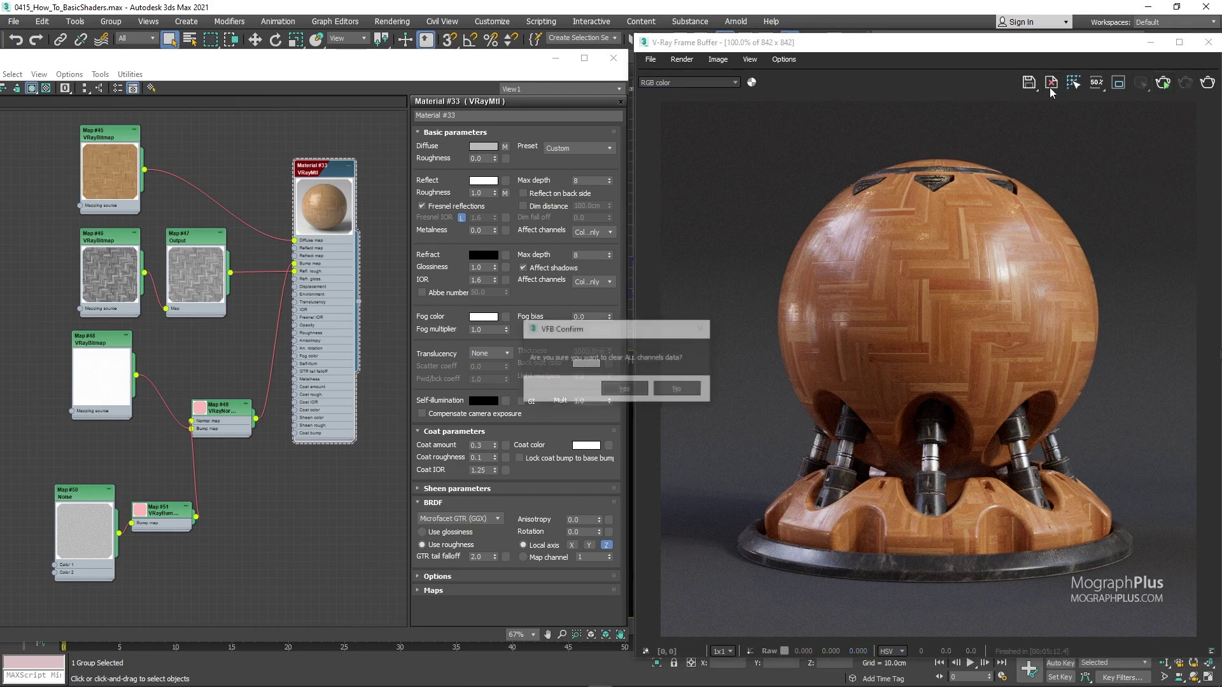
pyautogui.click(624, 390)
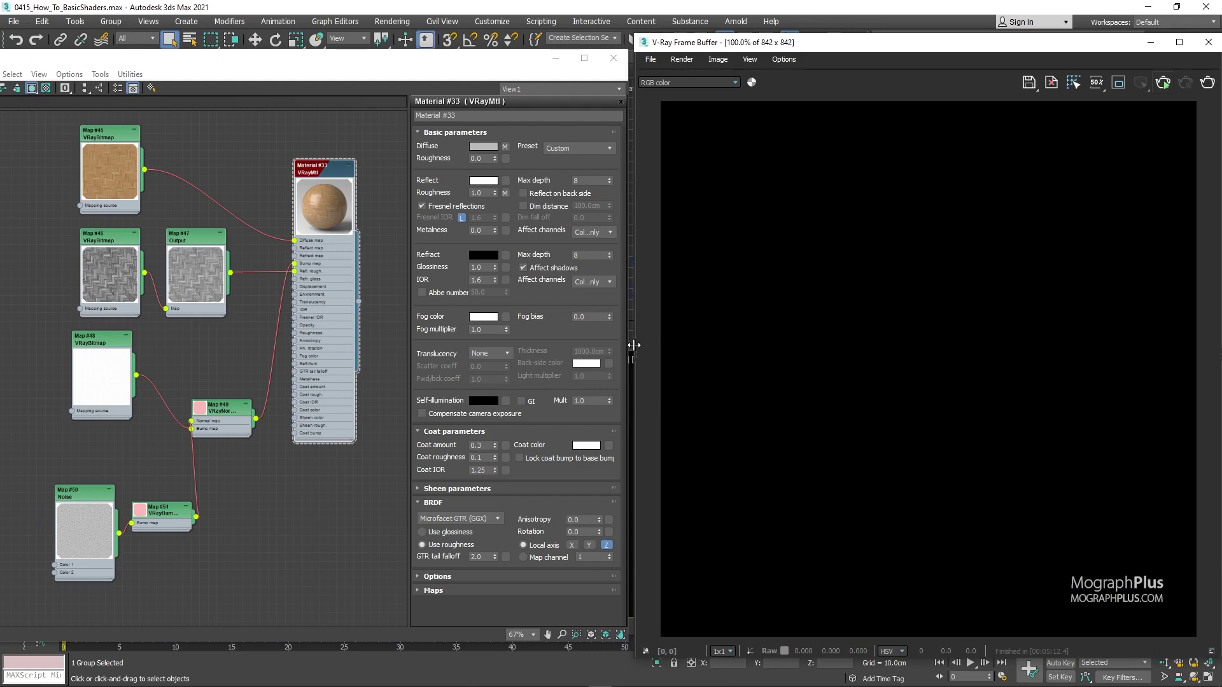
pyautogui.click(633, 343)
pyautogui.click(551, 161)
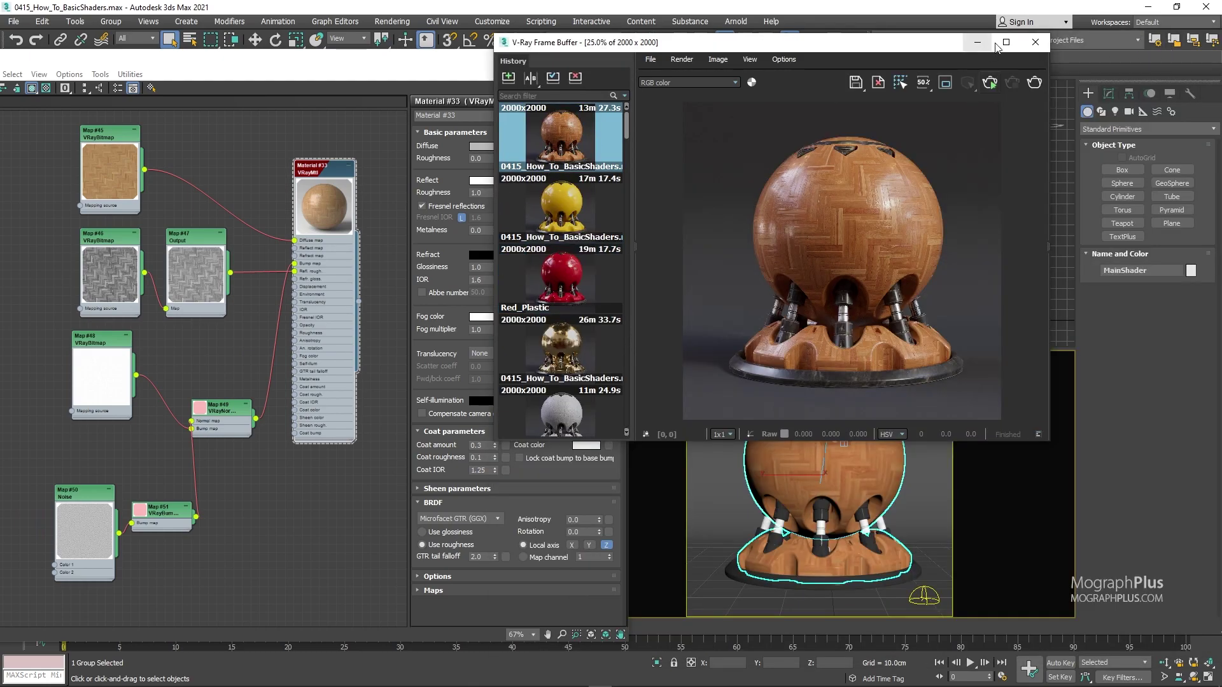
pyautogui.doubleClick(1004, 44)
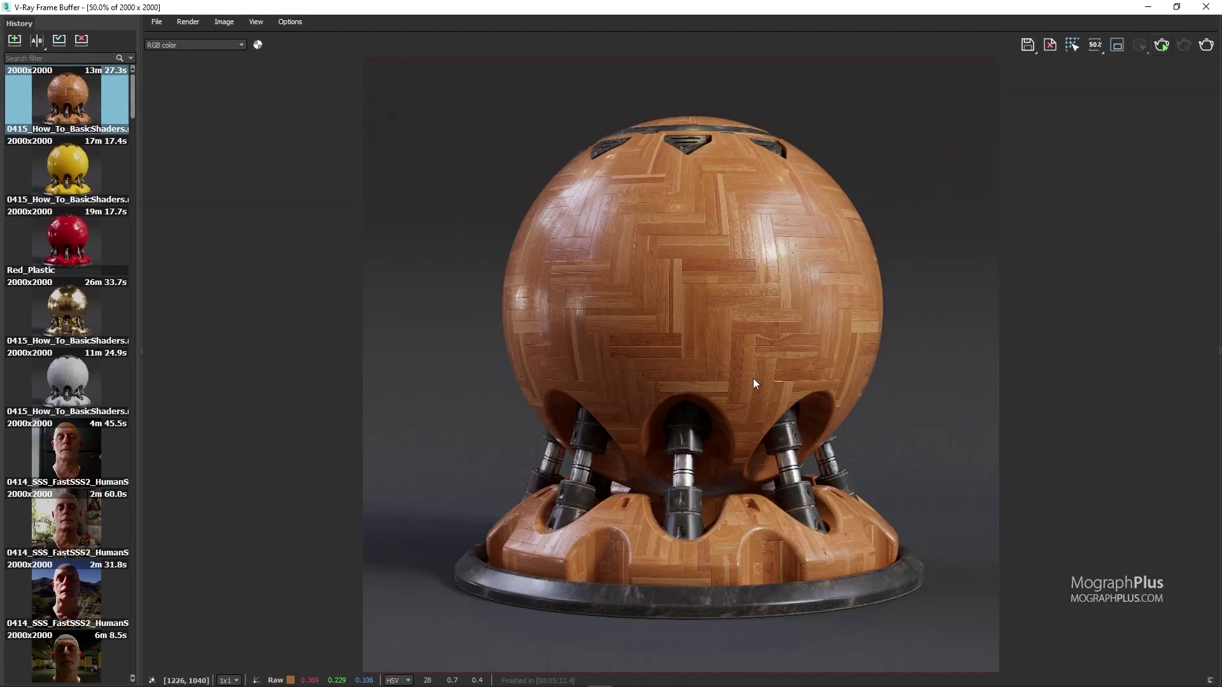
pyautogui.scroll(2, 773, 508)
pyautogui.moveTo(651, 201); pyautogui.dragTo(649, 354, button='middle')
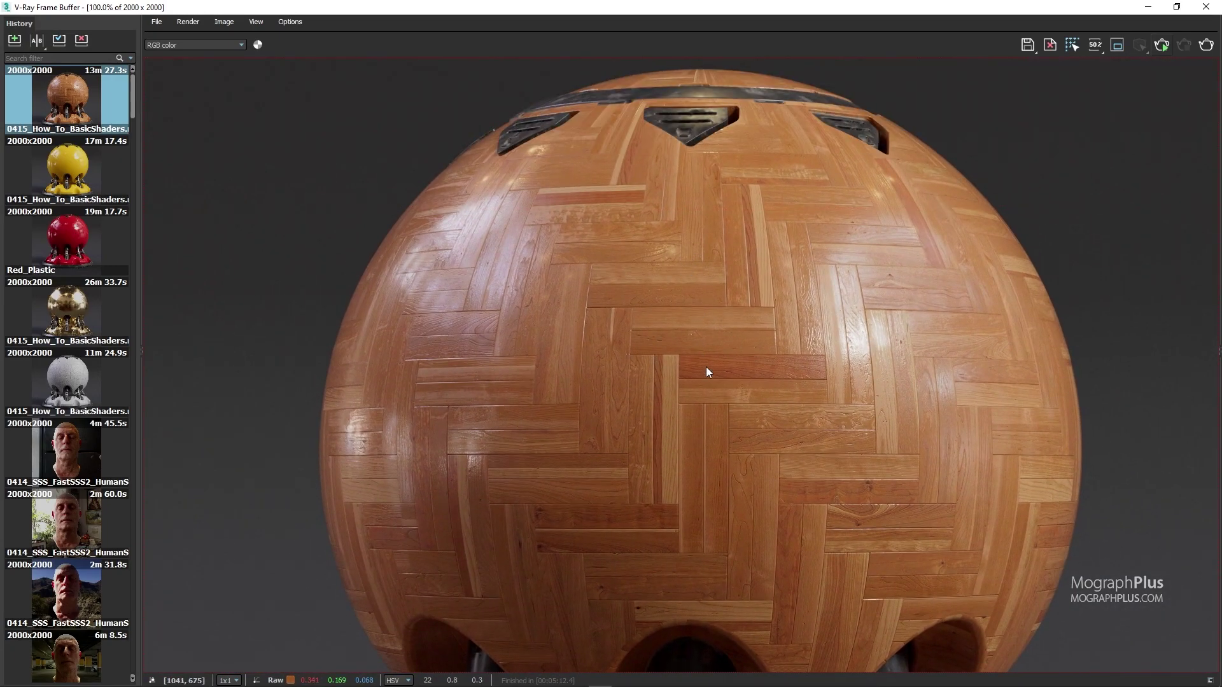
pyautogui.moveTo(659, 444); pyautogui.dragTo(648, 371, button='middle')
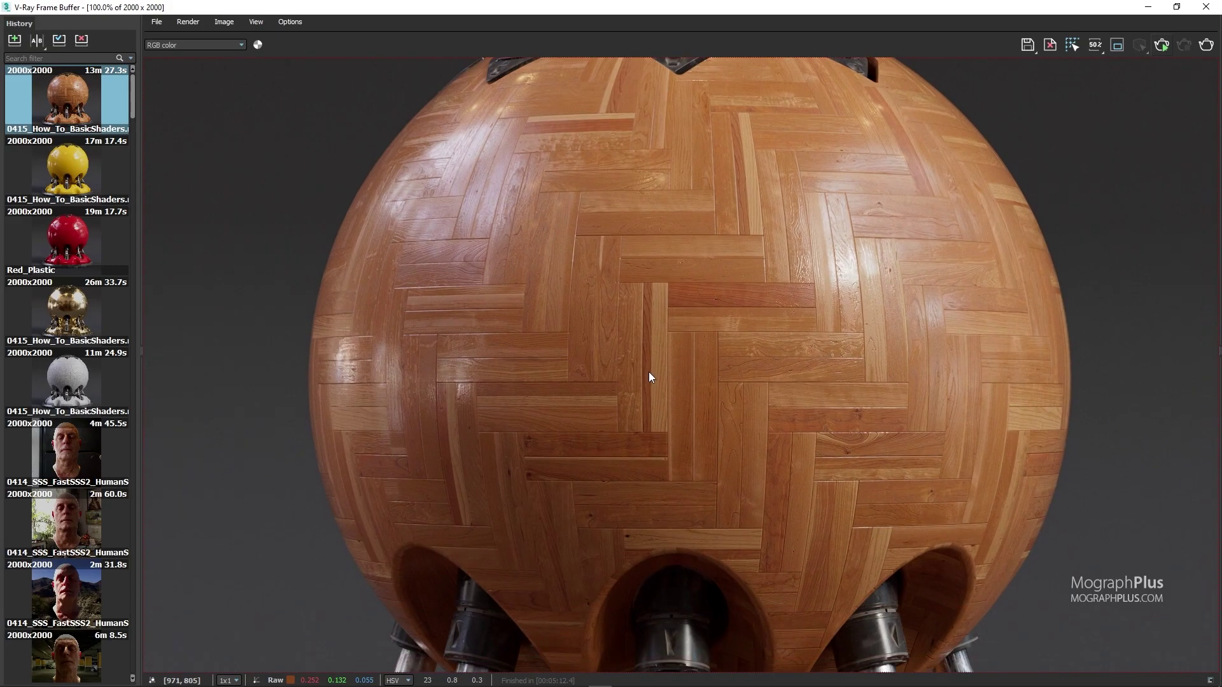
pyautogui.moveTo(701, 483); pyautogui.dragTo(670, 266, button='middle')
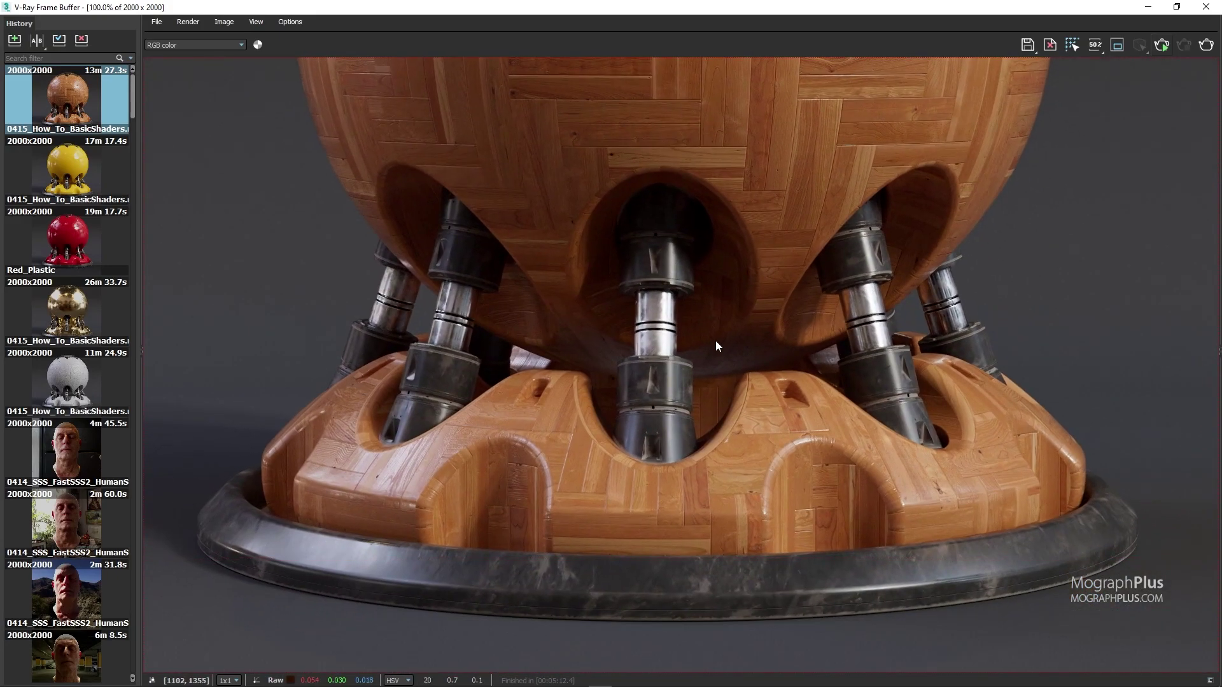
pyautogui.scroll(-2, 715, 346)
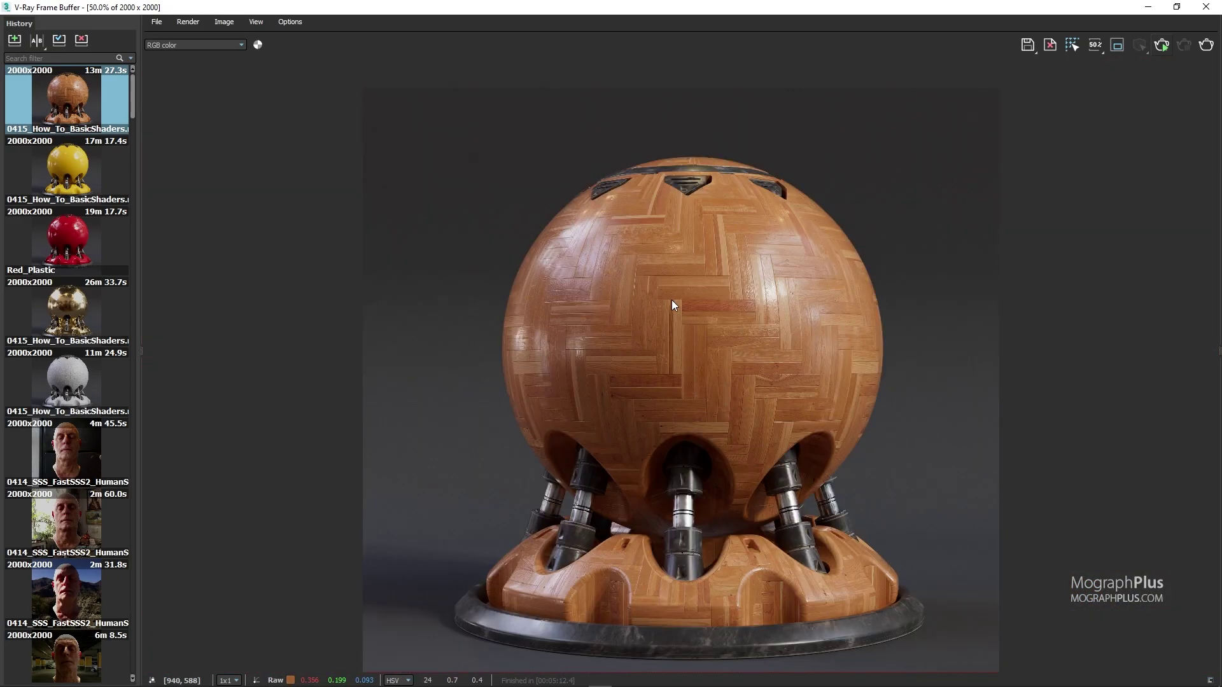
pyautogui.moveTo(673, 306); pyautogui.dragTo(646, 266, button='middle')
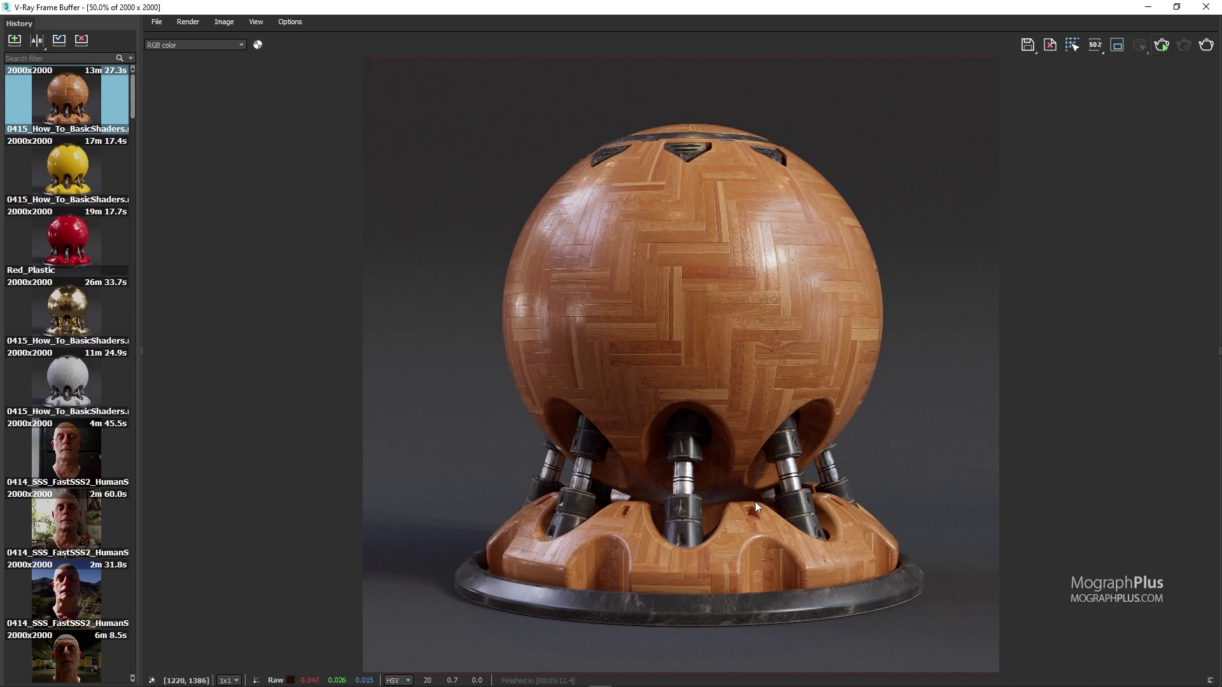
pyautogui.scroll(2, 721, 270)
pyautogui.moveTo(705, 224); pyautogui.dragTo(707, 278, button='middle')
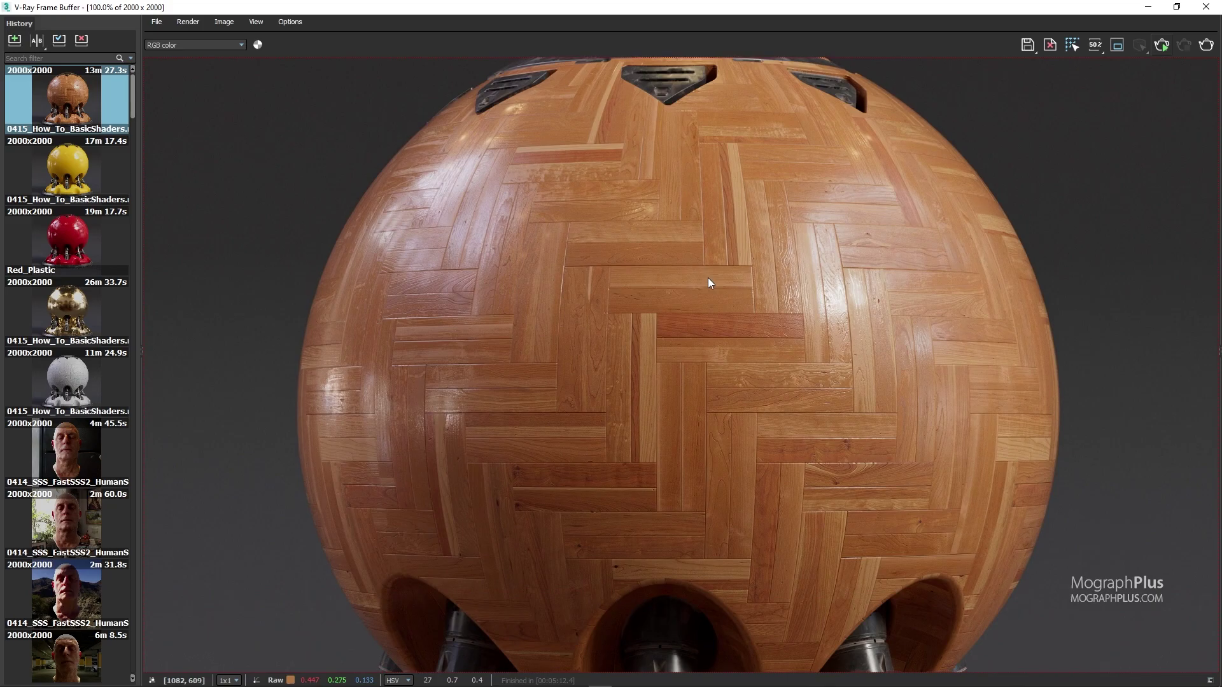
pyautogui.moveTo(665, 452); pyautogui.dragTo(649, 199, button='middle')
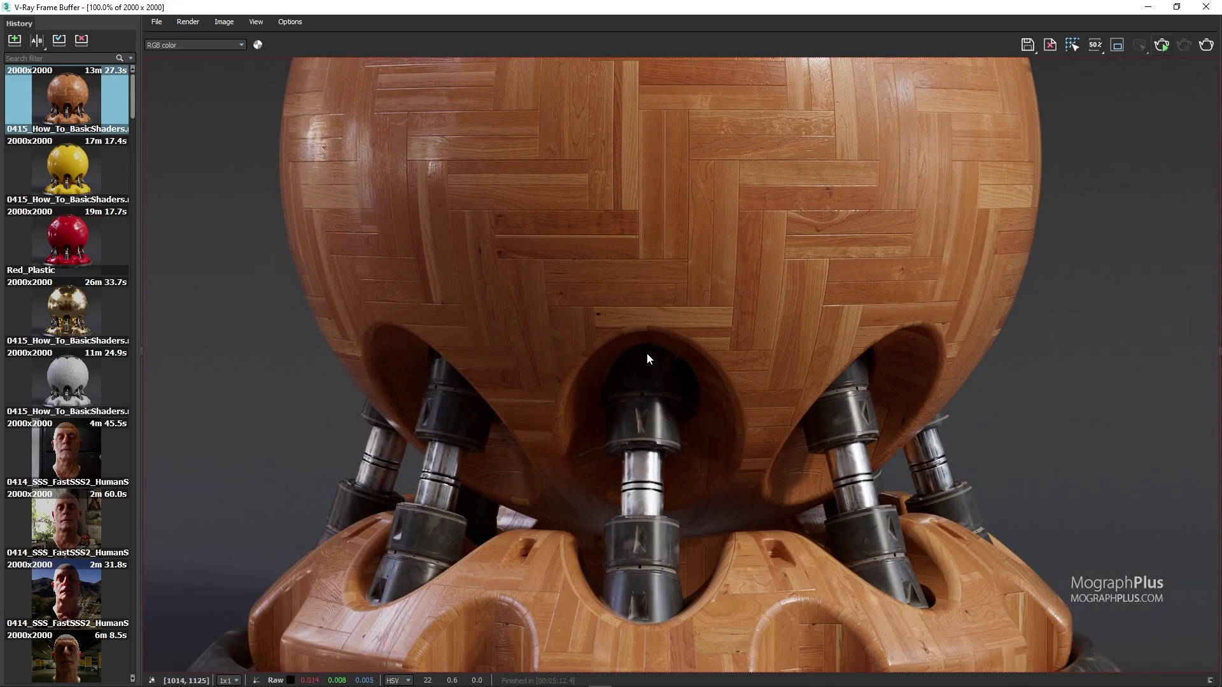
pyautogui.moveTo(647, 352); pyautogui.dragTo(650, 234, button='middle')
pyautogui.scroll(-2, 663, 261)
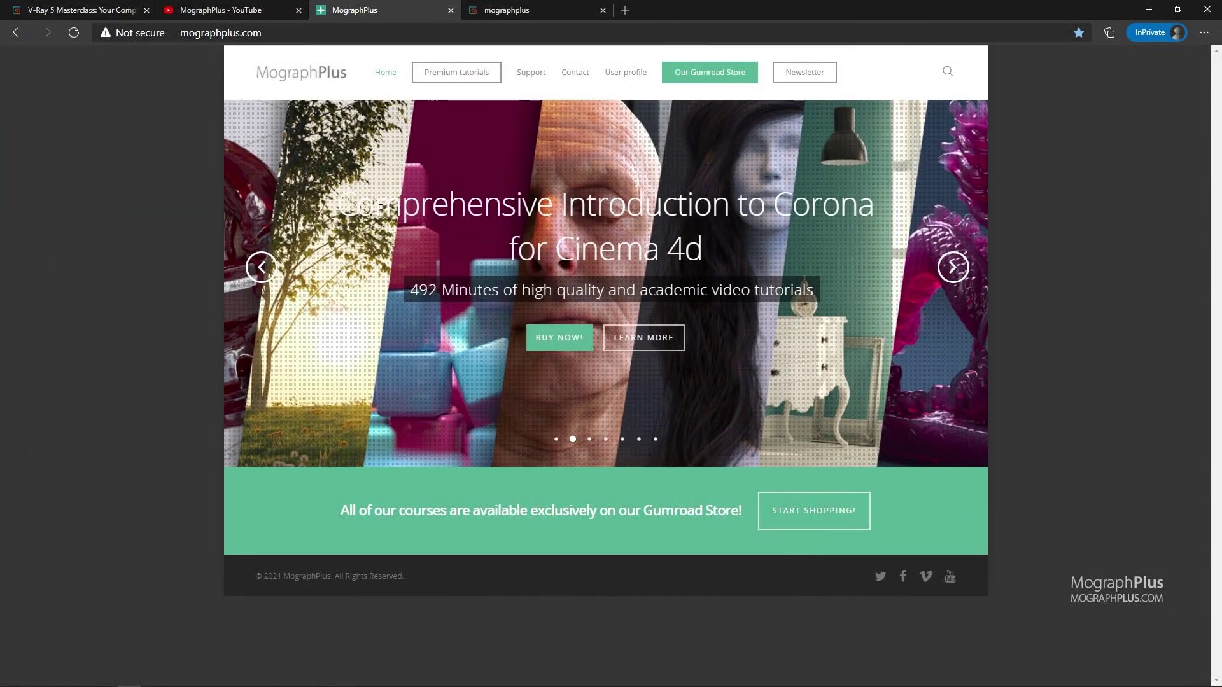
# Return to the V-Ray 5 Masterclass slide, then browse the mographplus Gumroad product list.
pyautogui.click(260, 272)
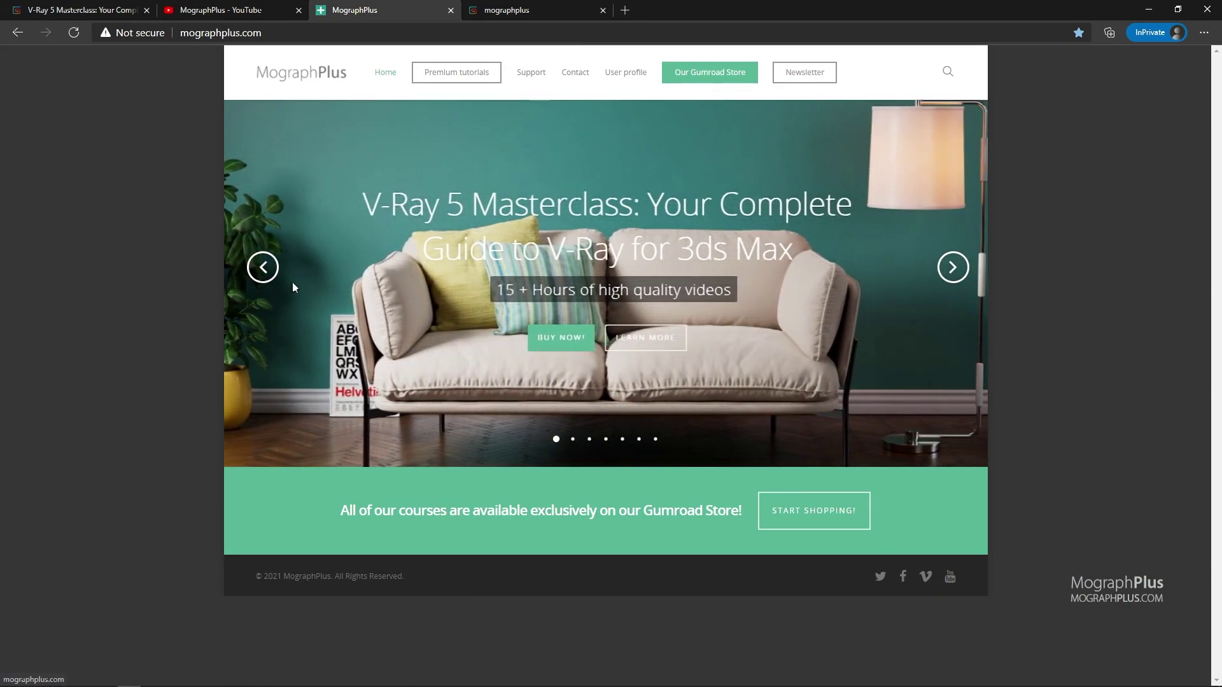
pyautogui.click(515, 9)
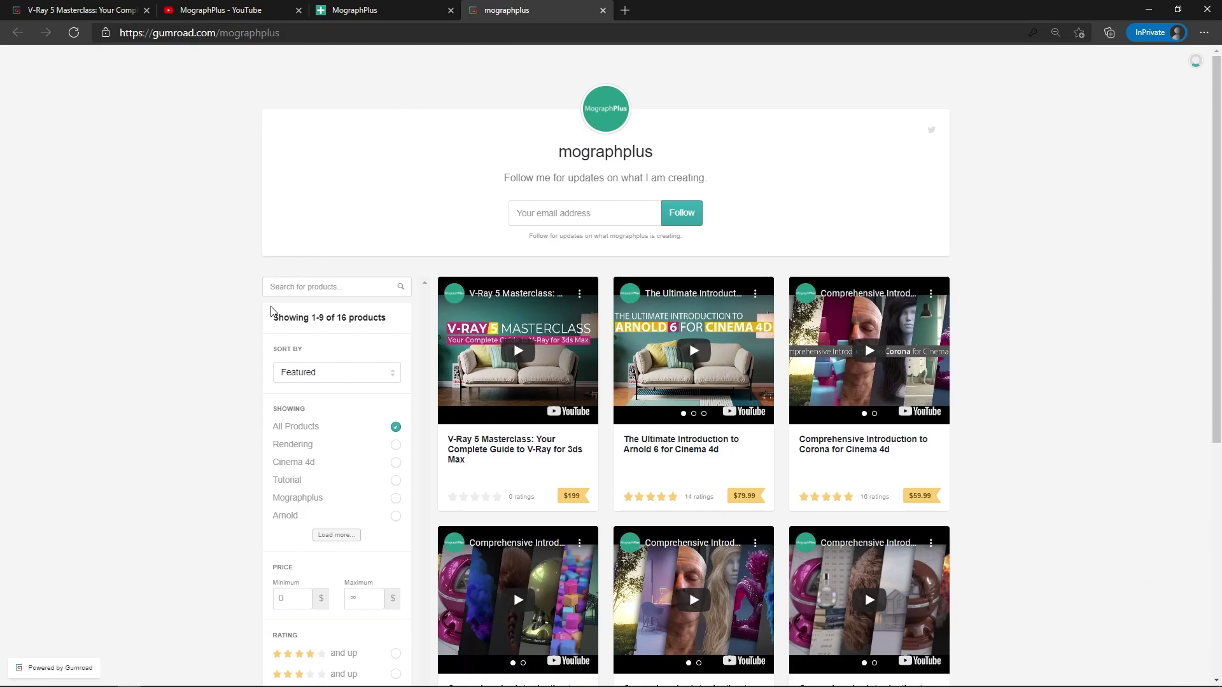
pyautogui.scroll(-3, 214, 321)
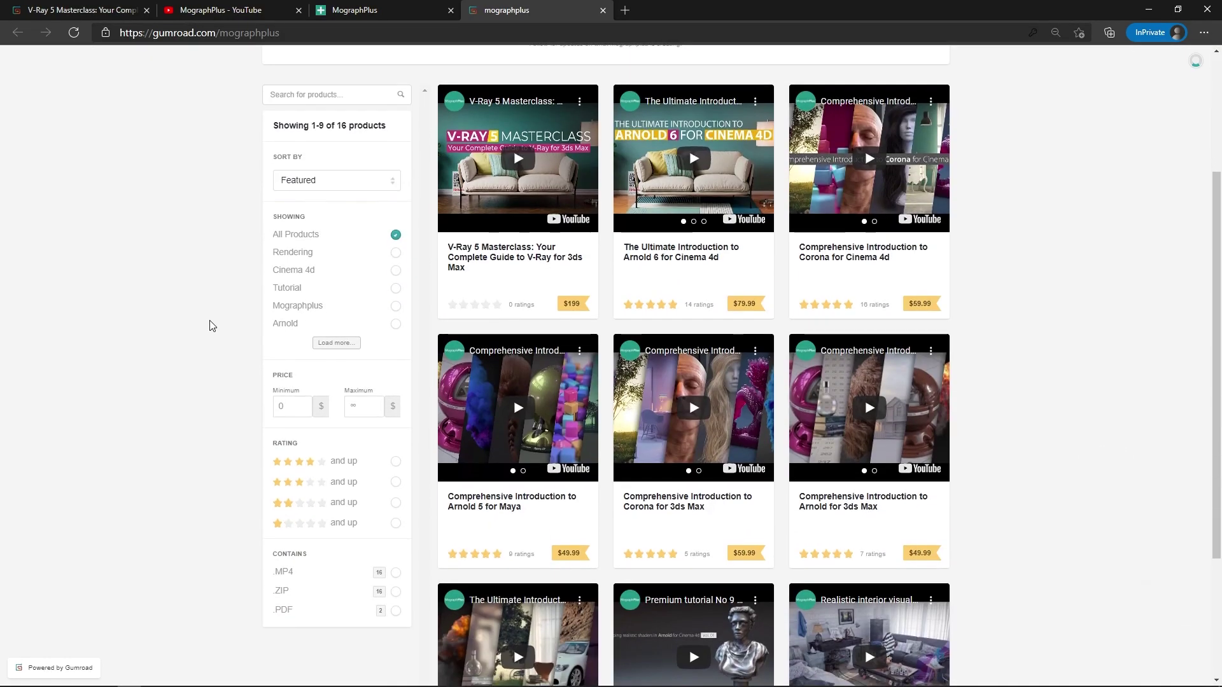